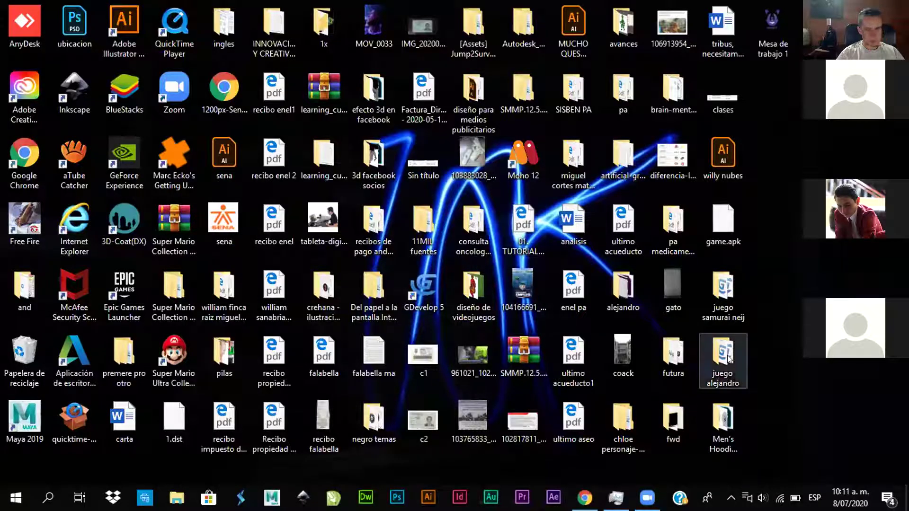
Launch the SAMURAI NEIJ game from the "juego samurai neij" desktop folder and start playing from its title screen
double_click(723, 290)
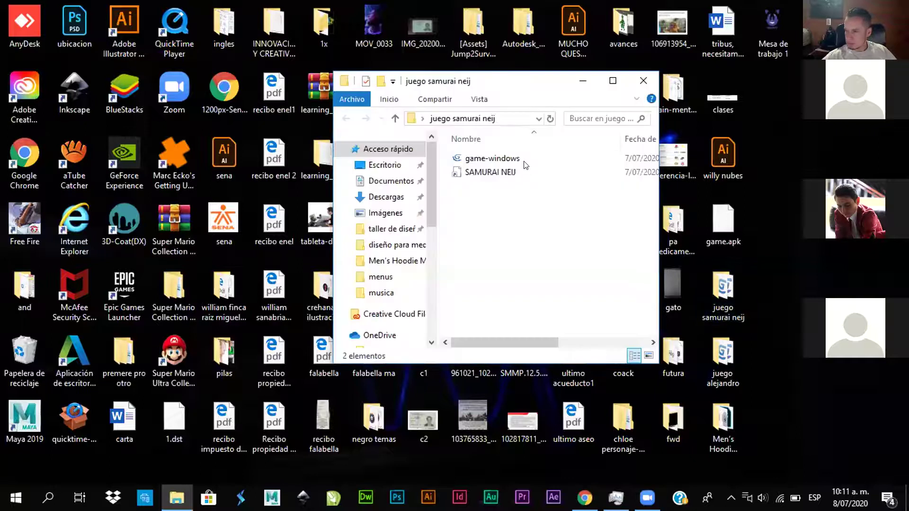
left_click(516, 176)
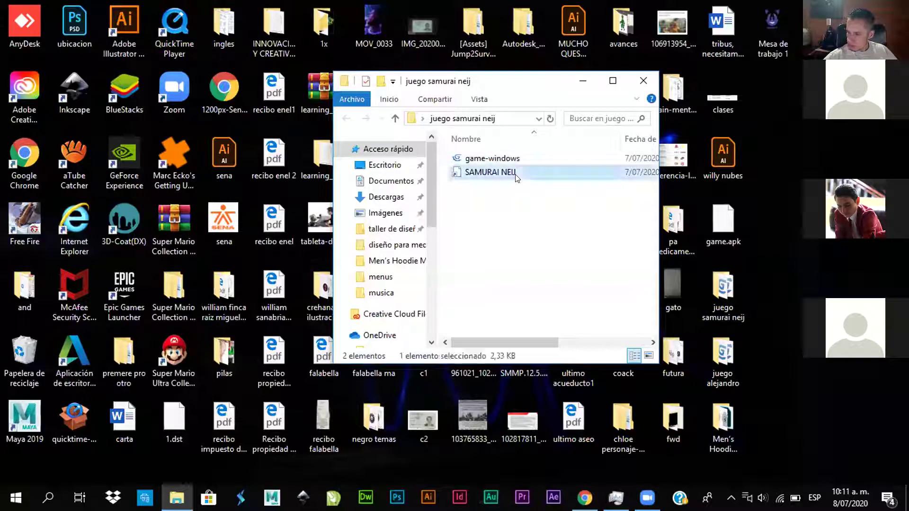
double_click(516, 174)
left_click(568, 194)
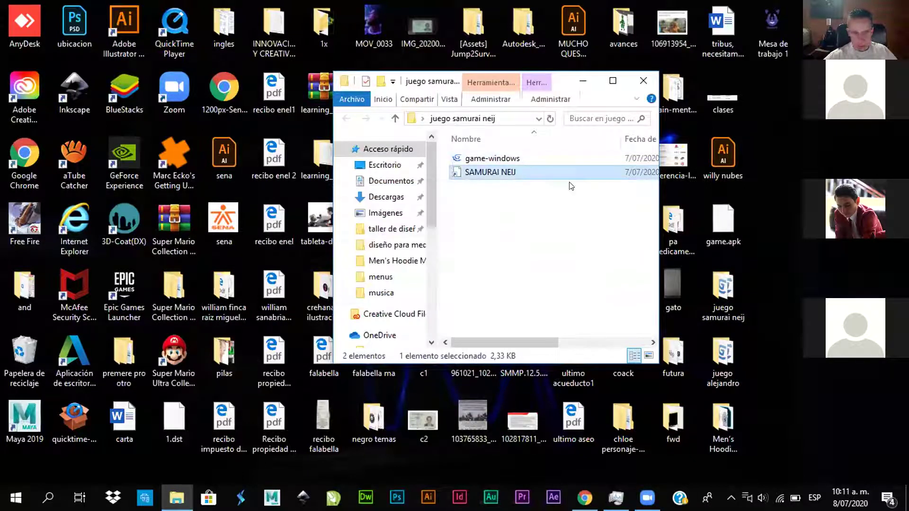
double_click(568, 158)
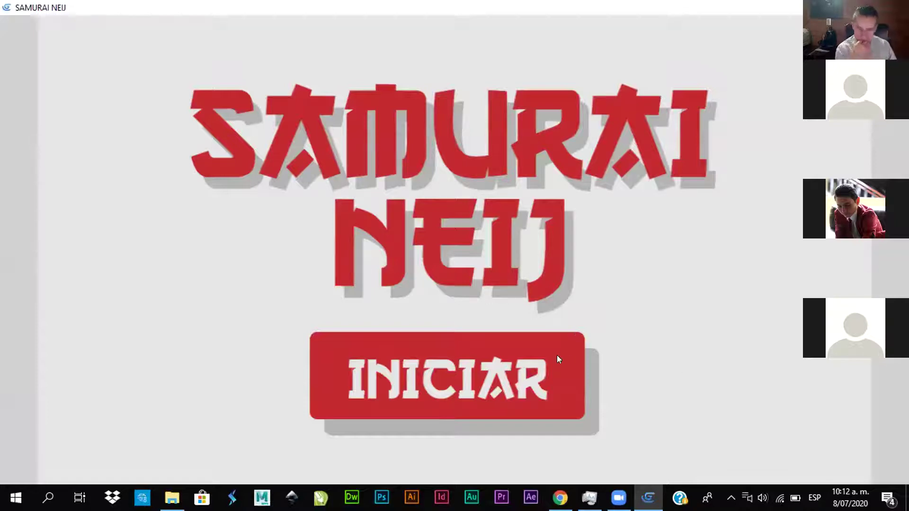
left_click(506, 367)
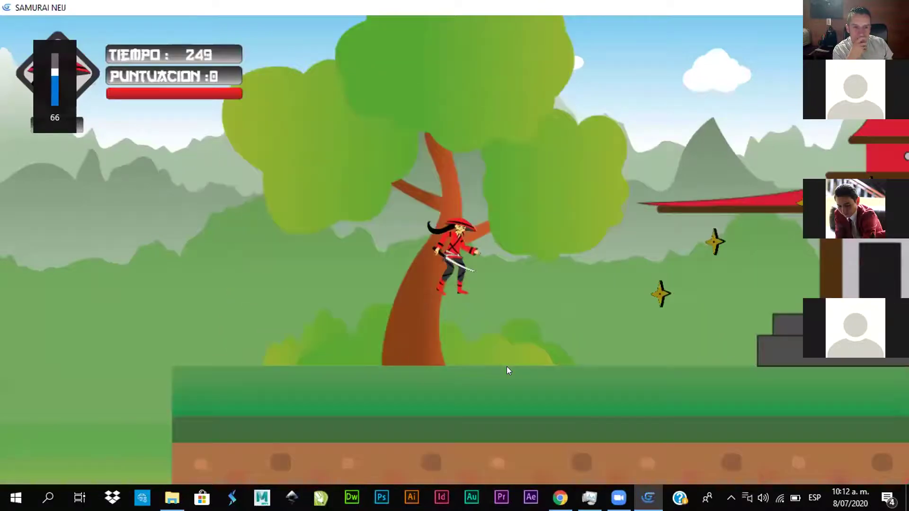
Run the samurai past the first ninja and the large temple, collecting the throwing stars along the way
key("Right")
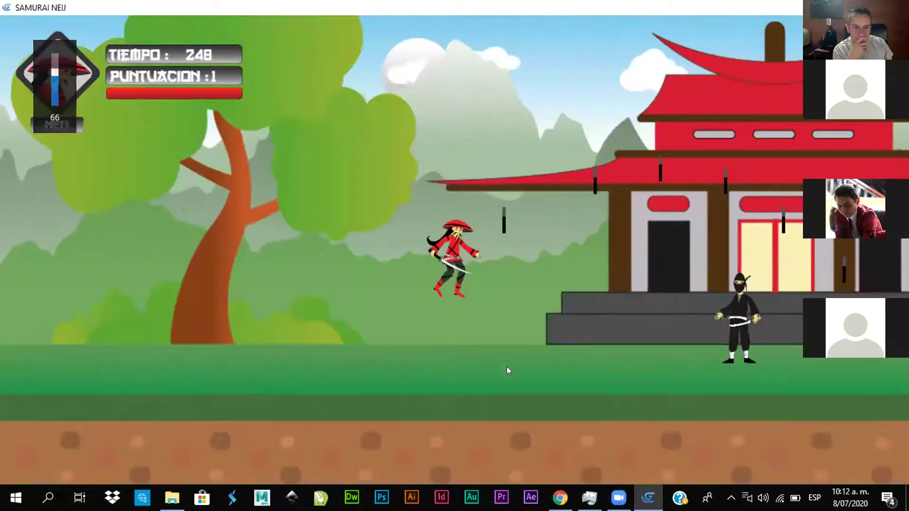
key("Right")
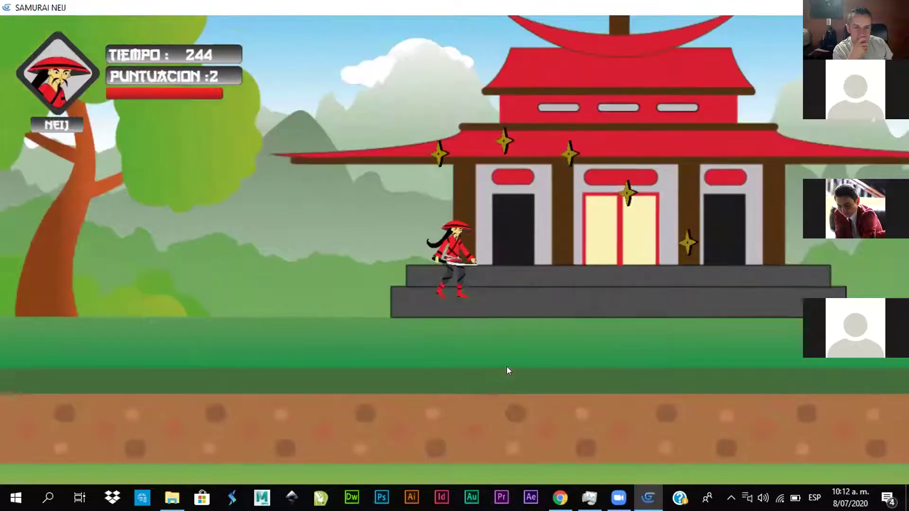
key("Right")
key("Up")
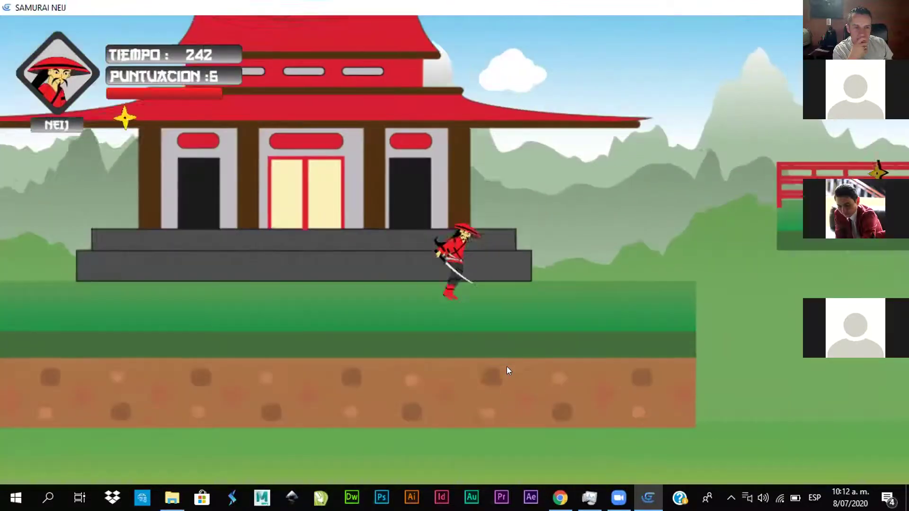
Jump the samurai onto the red-railed platform and past the spinning blade towards the next stretch of ground
key("Right")
key("Up")
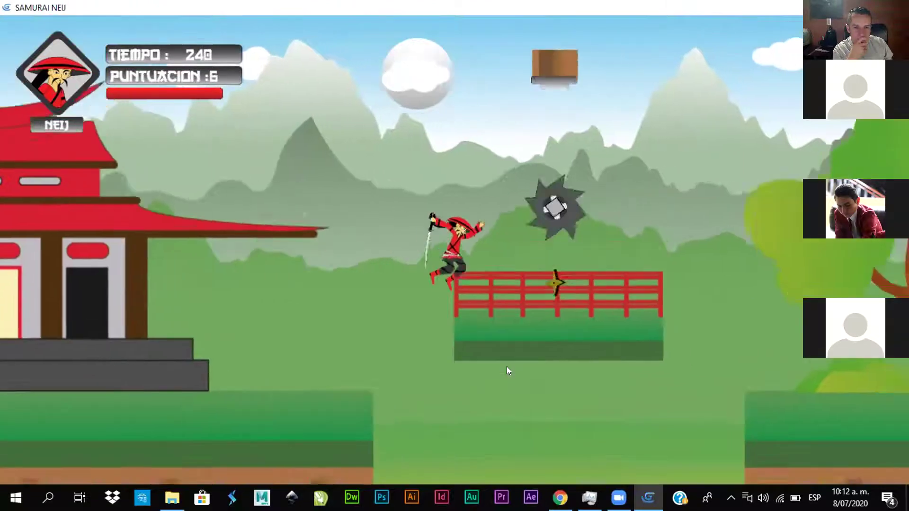
key("Right")
key("Up")
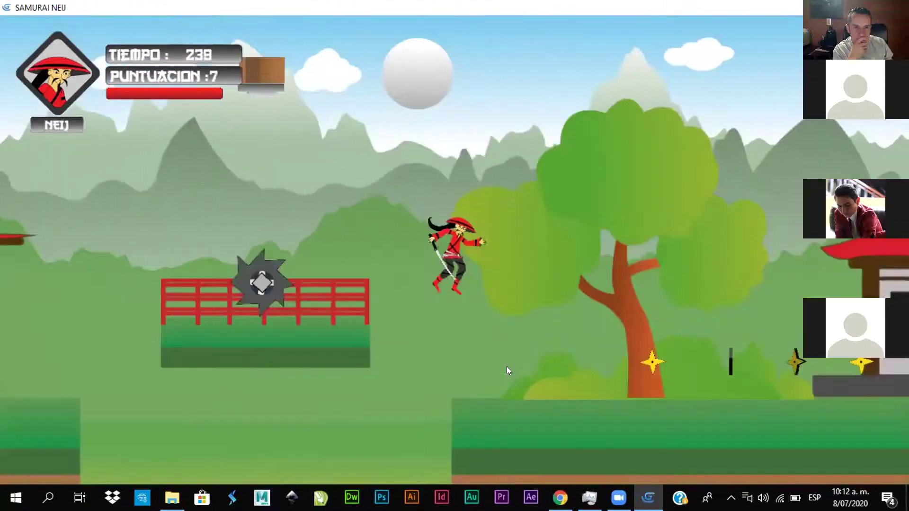
Advance past the ninja and the small red-roofed temple to the ground's edge beside the spiked chain
key("Right")
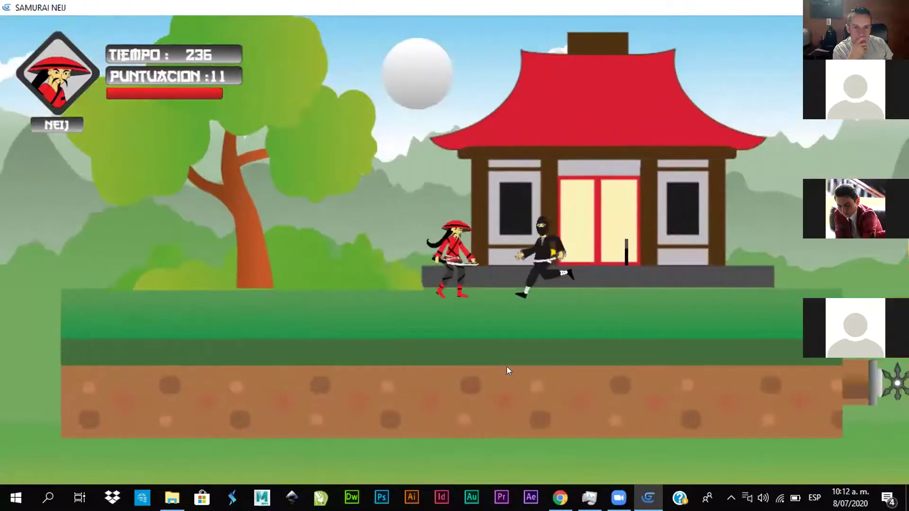
key("Up")
key("Right")
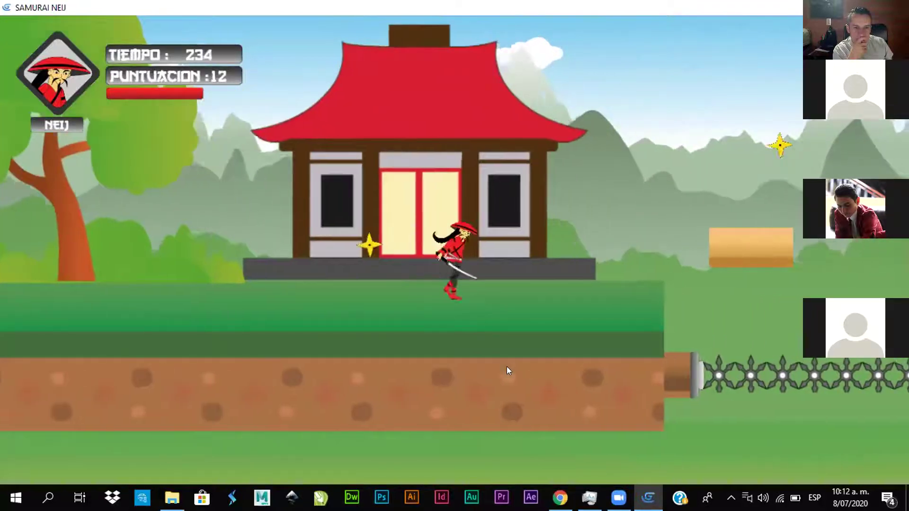
key("Right")
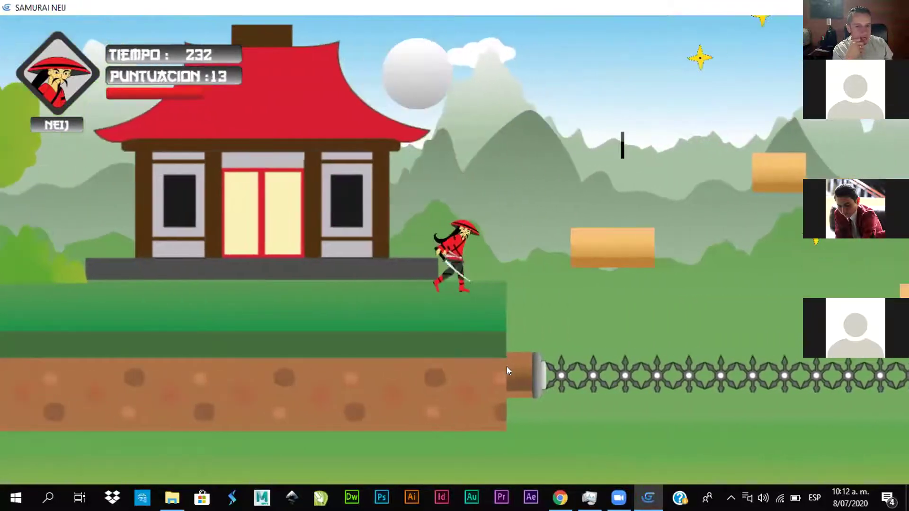
Cross the floating logs above the spiked chain and reach the raised earth block, collecting stars on the way
key("Up")
key("Right")
key("Up")
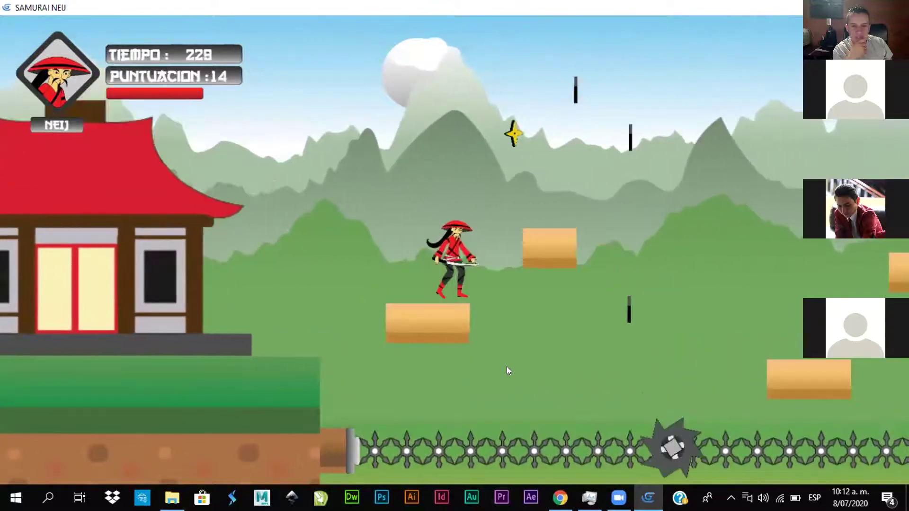
key("Up")
key("Right")
key("Up")
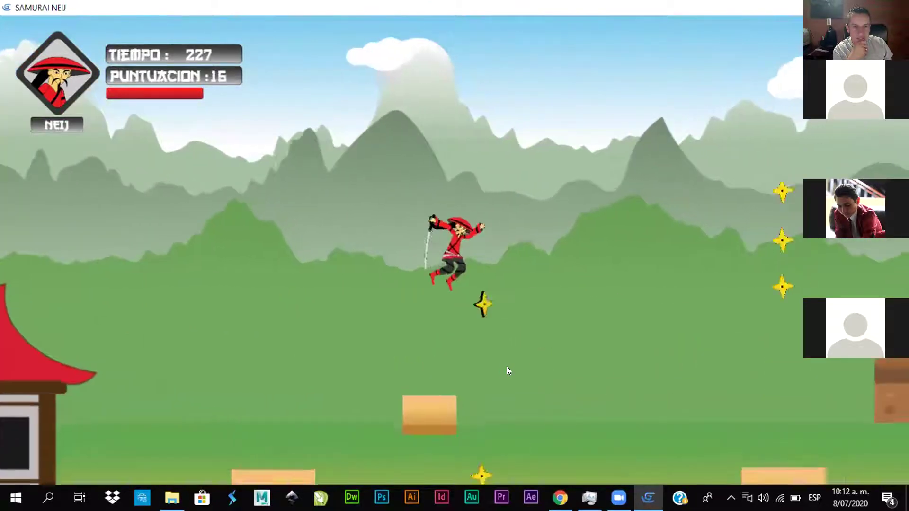
key("Up")
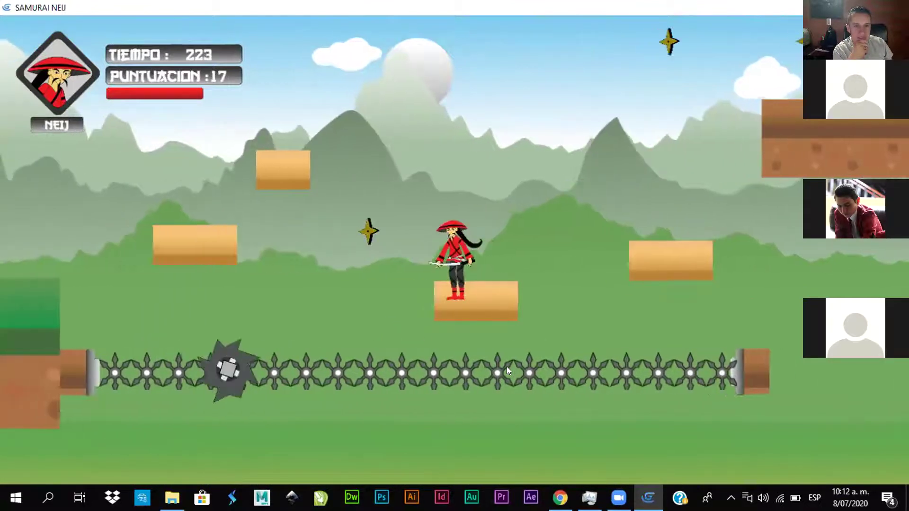
key("Right")
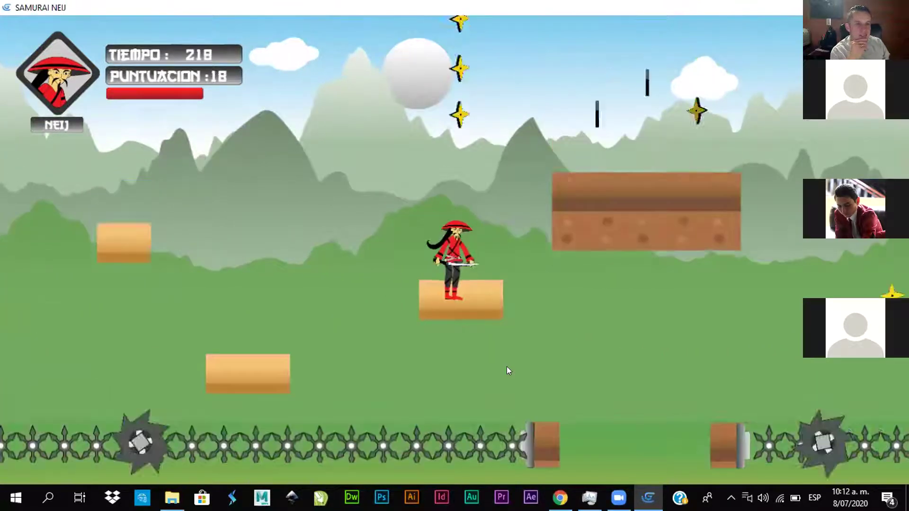
key("Up")
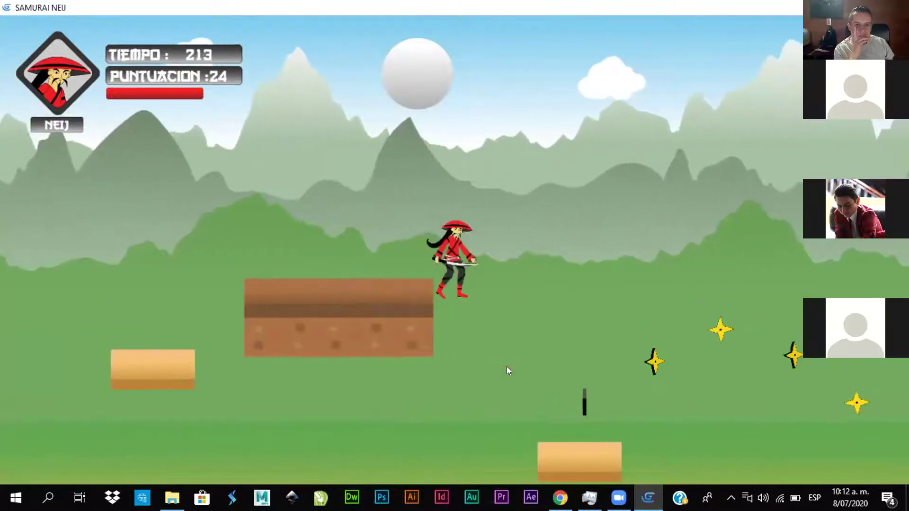
Jump from the earth block over the lower log and spiked chain to the ground with the next temple
key("Up")
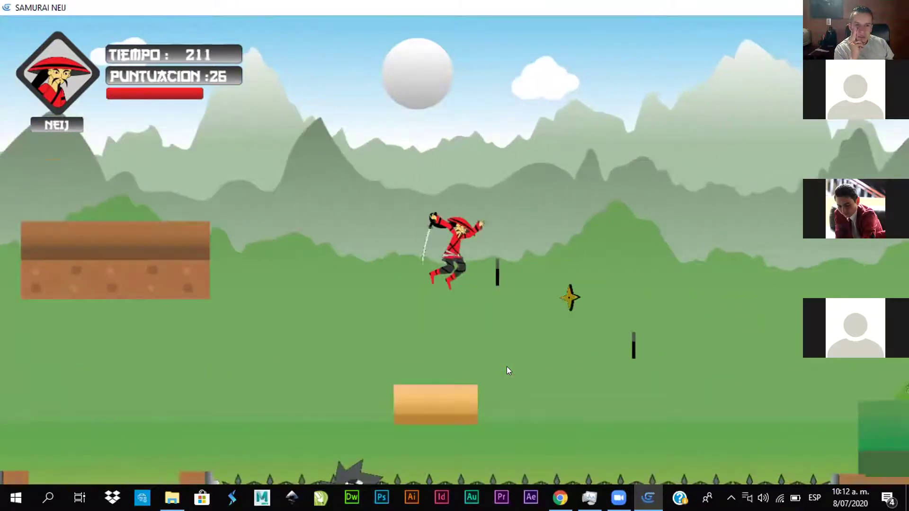
key("Up")
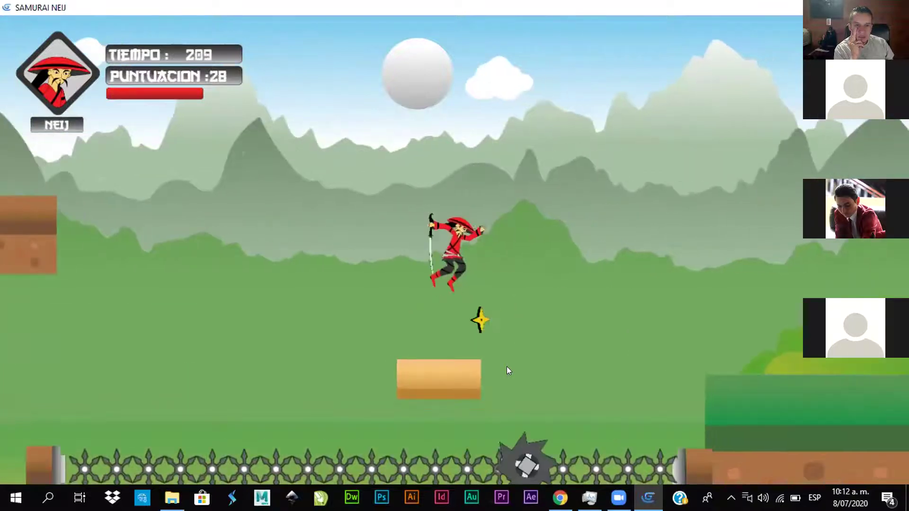
key("Up")
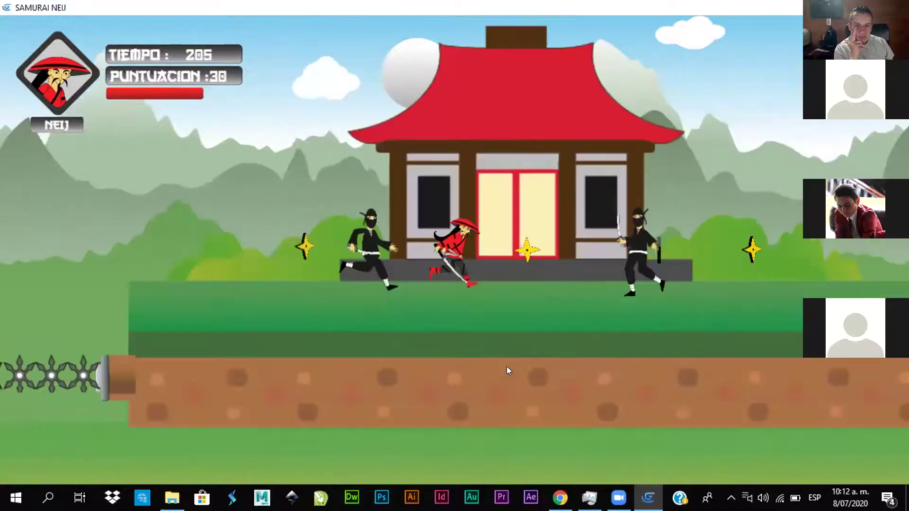
Clear the two ninjas in front of the temple and run past it, collecting the stars
key("Up")
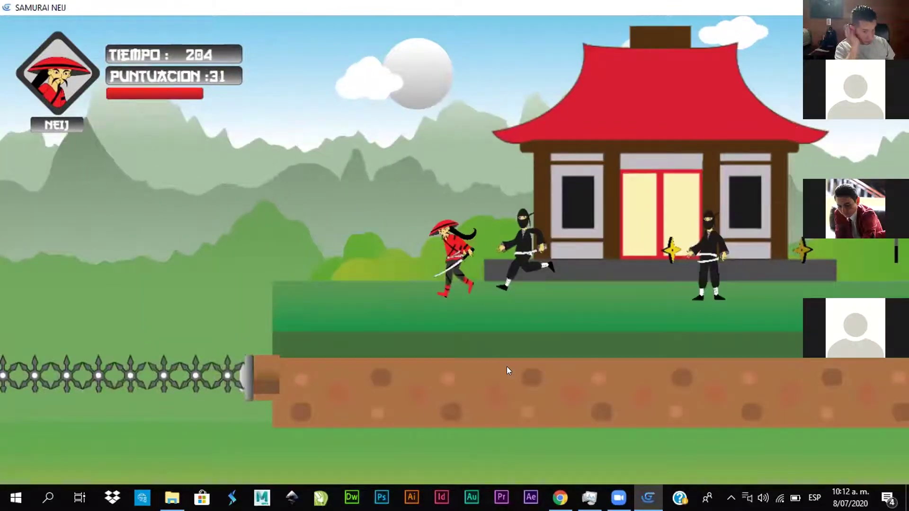
key("Right")
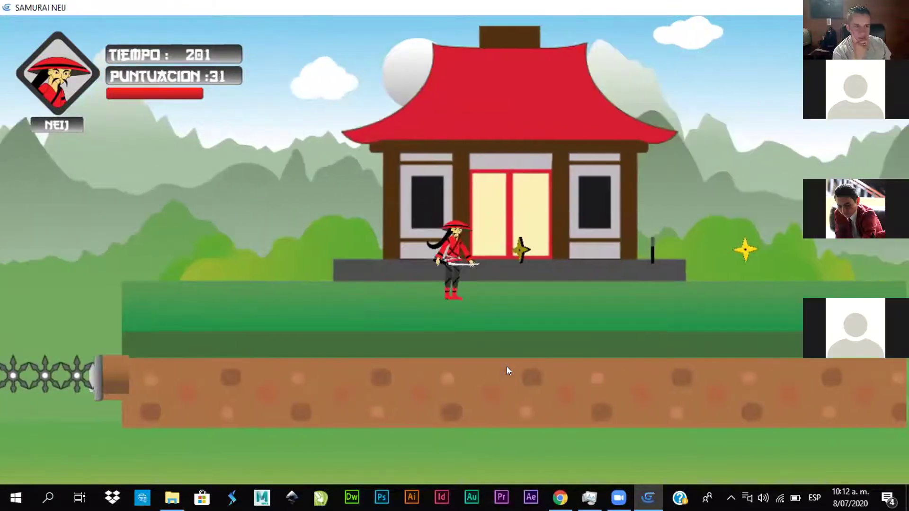
key("Right")
key("Right")
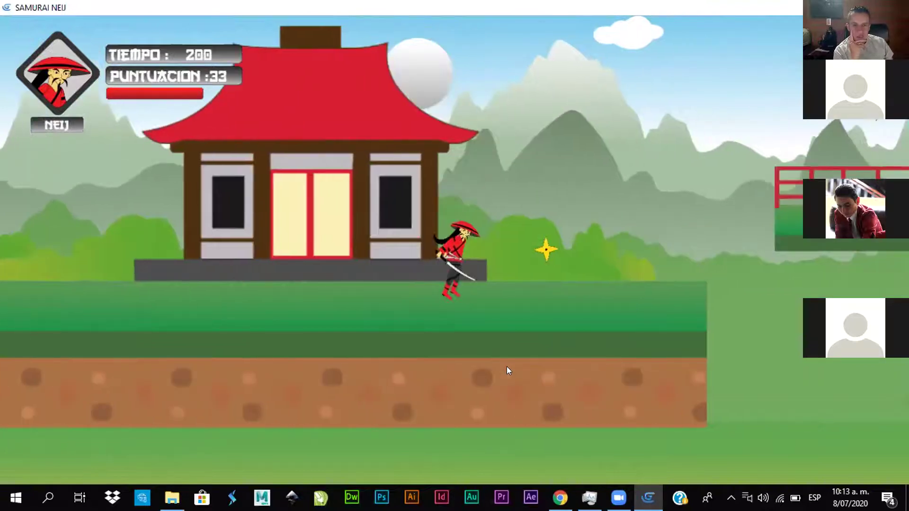
Jump across the second red-railed platform and past its spinning blade onto the earth block below
key("Right")
key("Up")
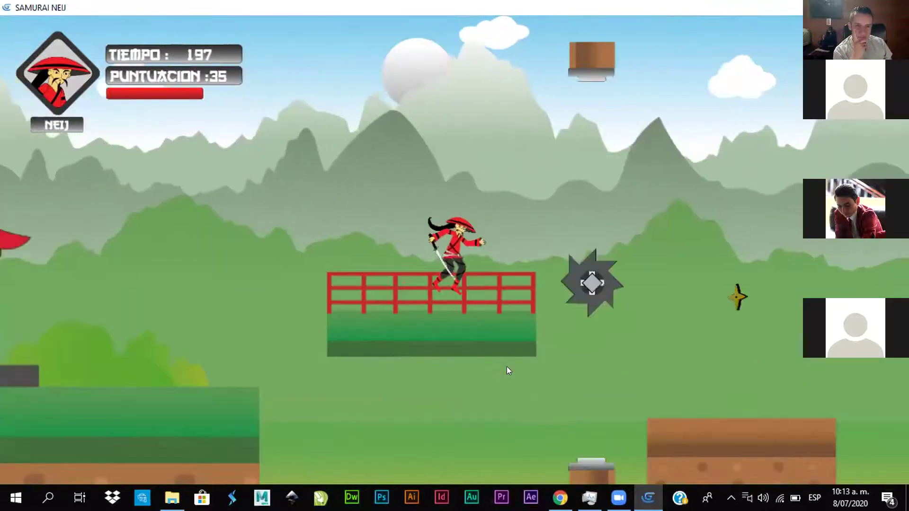
key("Right")
key("Right")
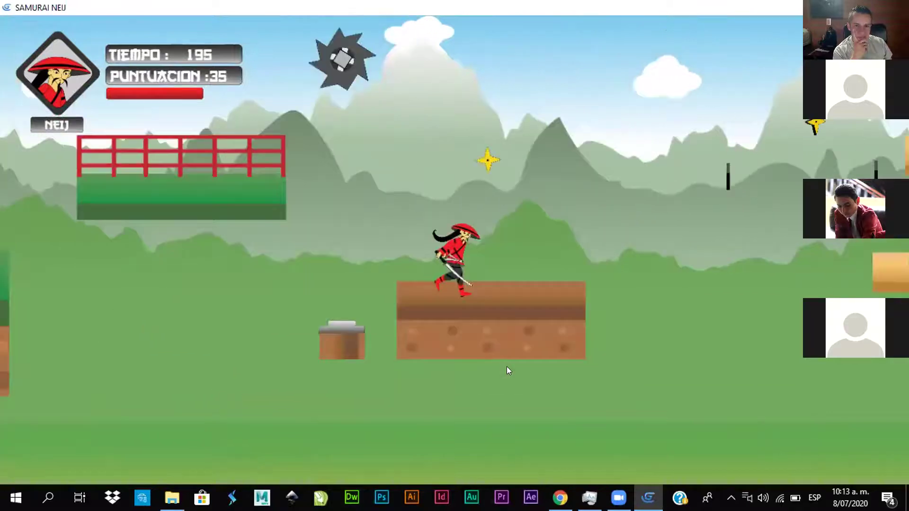
Collect the star above the earth block and jump across to the first moving log, gathering its nearby stars
key("Up")
key("Right")
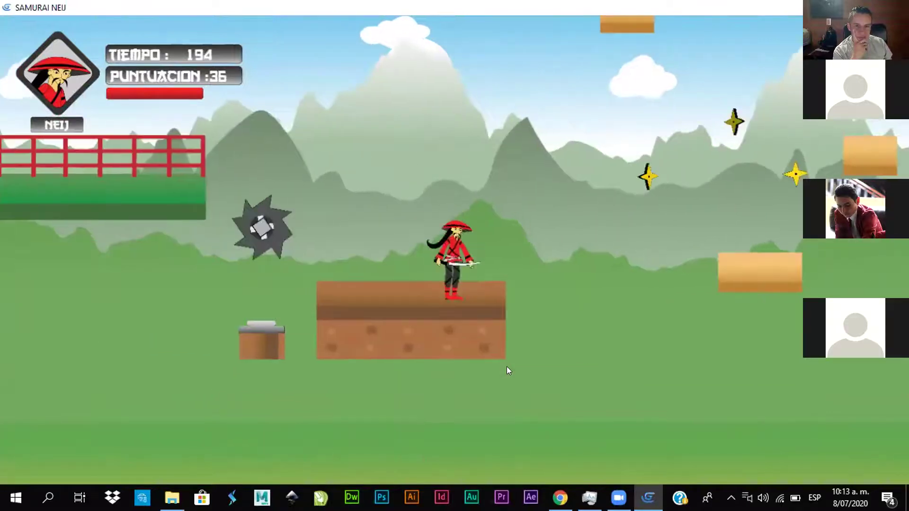
key("Up")
key("Right")
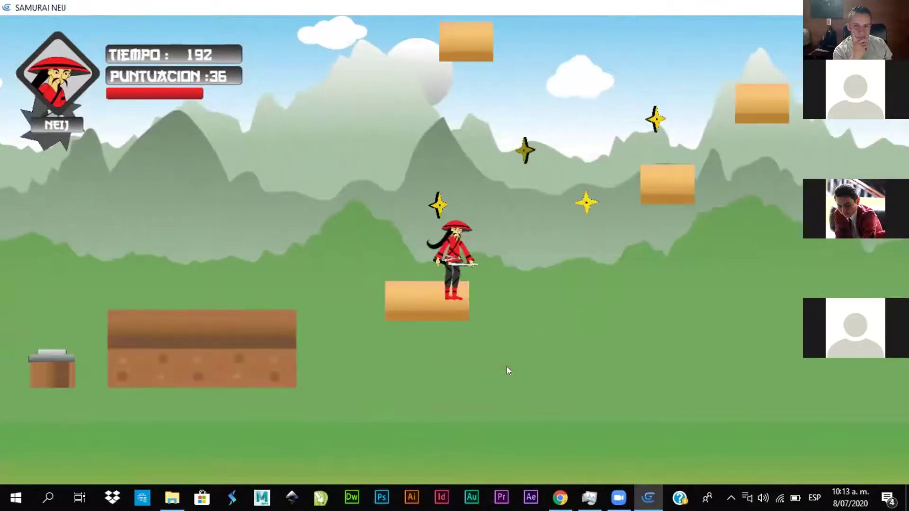
key("Up")
key("Up")
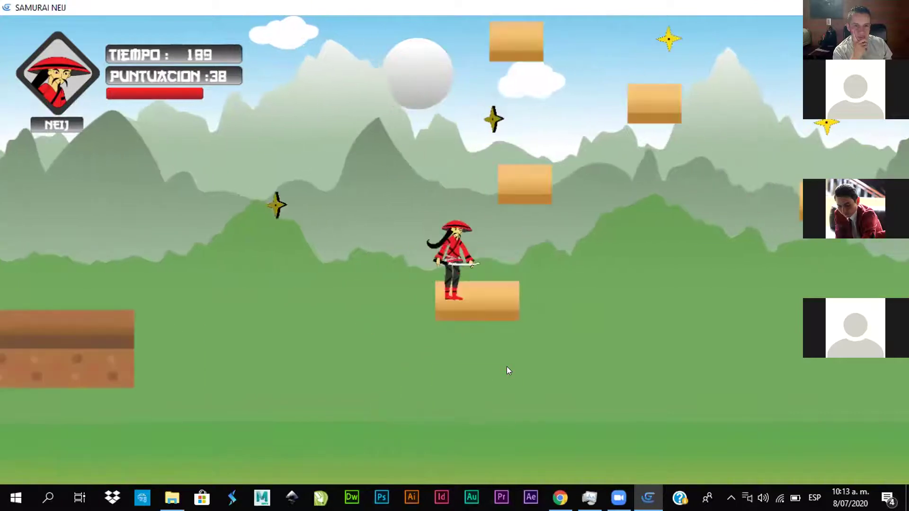
Keep the samurai balanced on the moving log and collect the remaining star above it
key("Left")
key("Left")
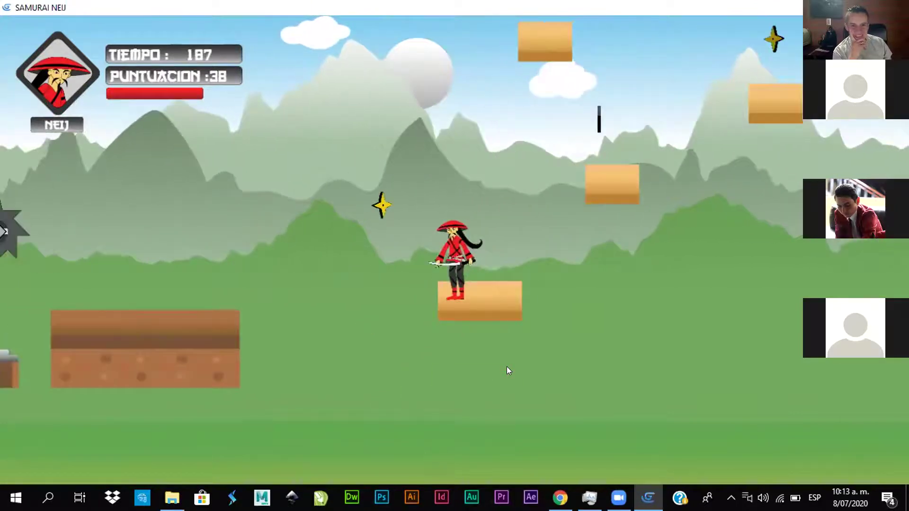
key("Up")
key("Right")
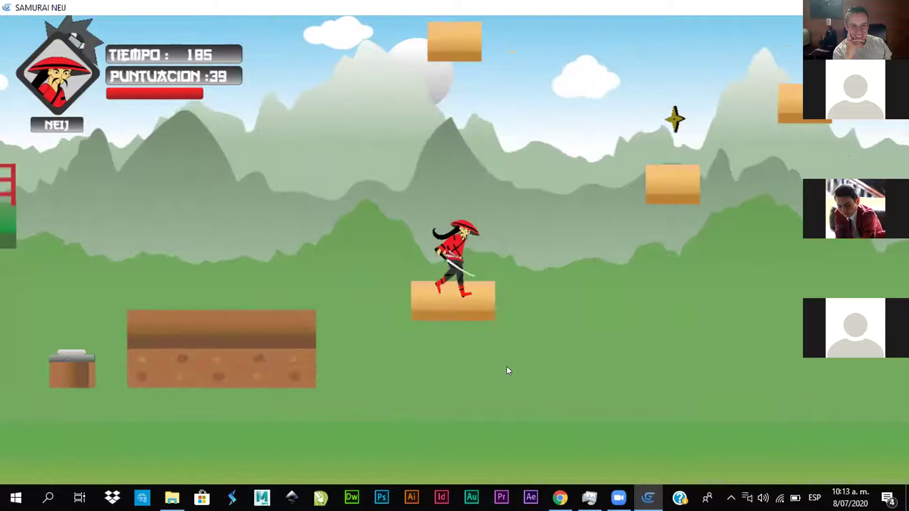
key("Left")
key("Right")
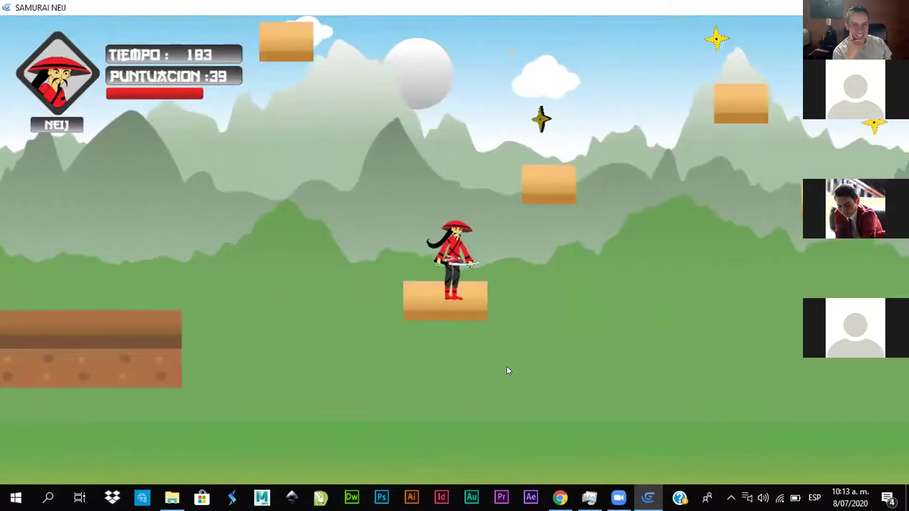
Climb to the higher moving logs and continue across them towards the next red-railed platform
key("Right")
key("Up")
key("Right")
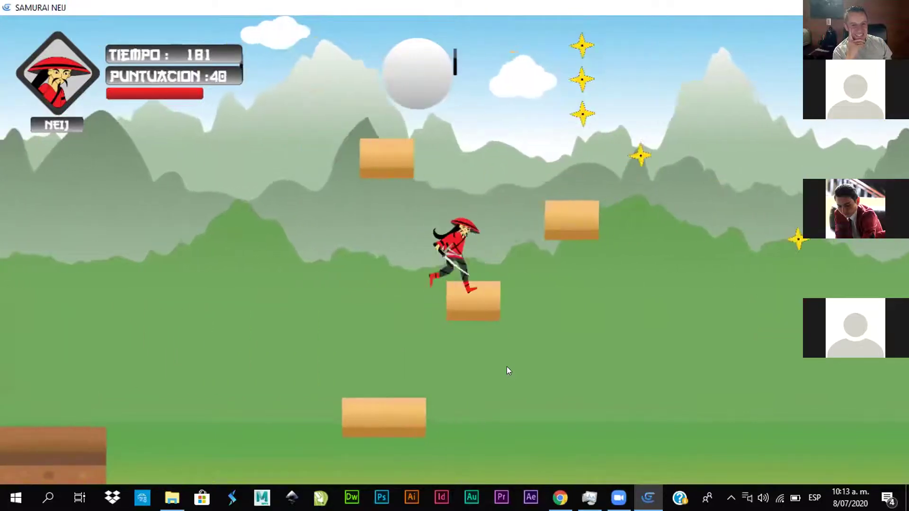
key("Right")
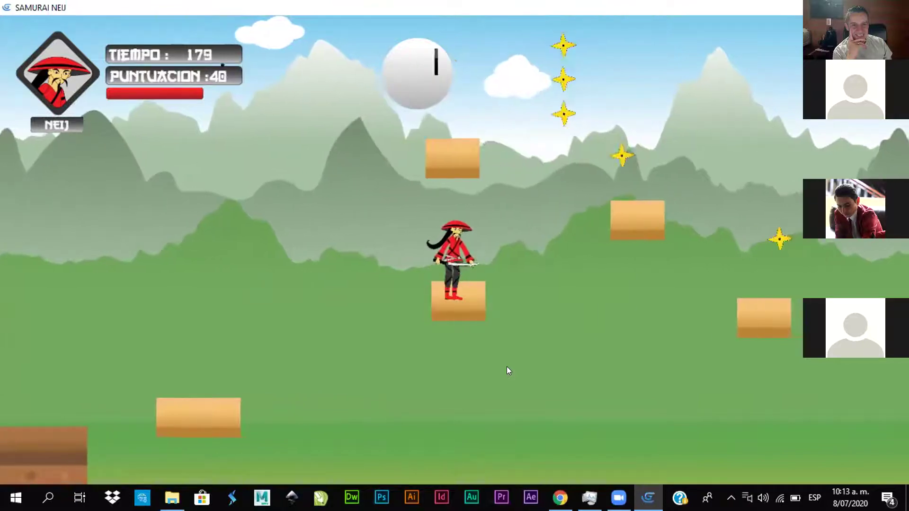
key("Up")
key("Right")
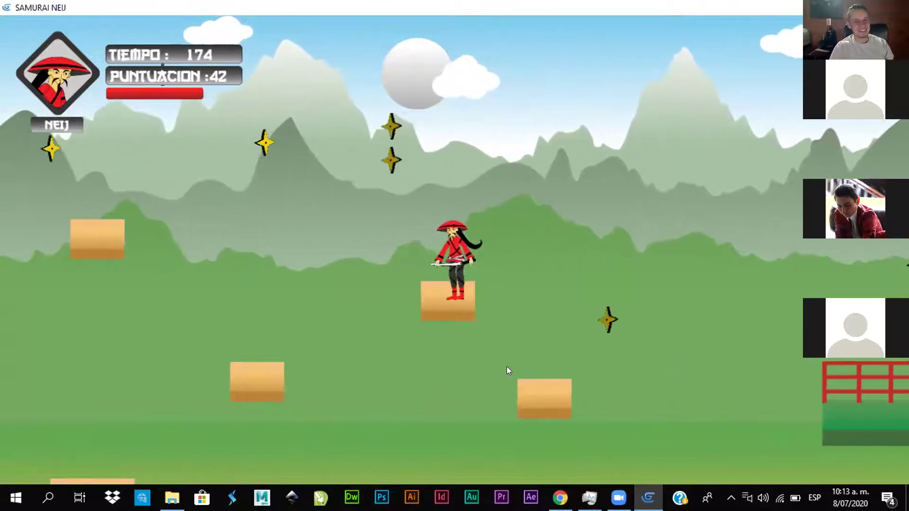
Gather the stars around the higher moving logs and run back across the logs towards the next red-railed platform
key("Up")
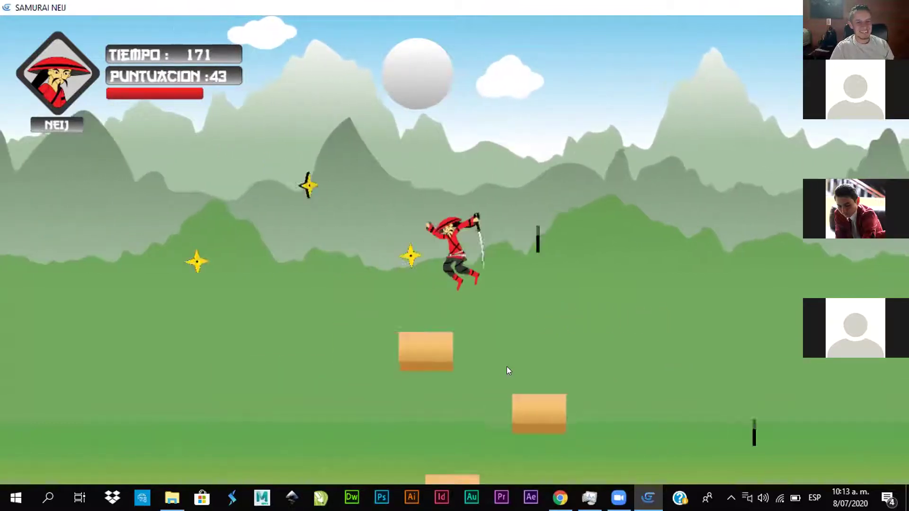
key("Right")
key("Up")
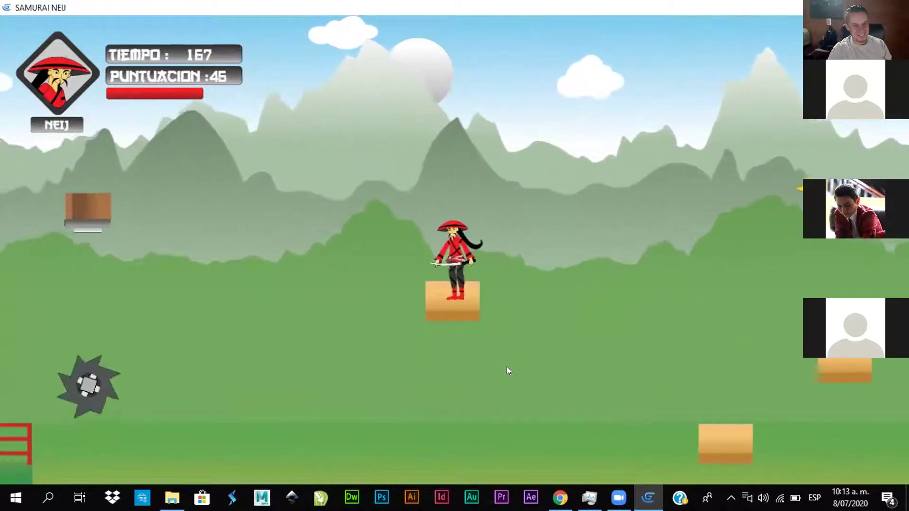
key("Right")
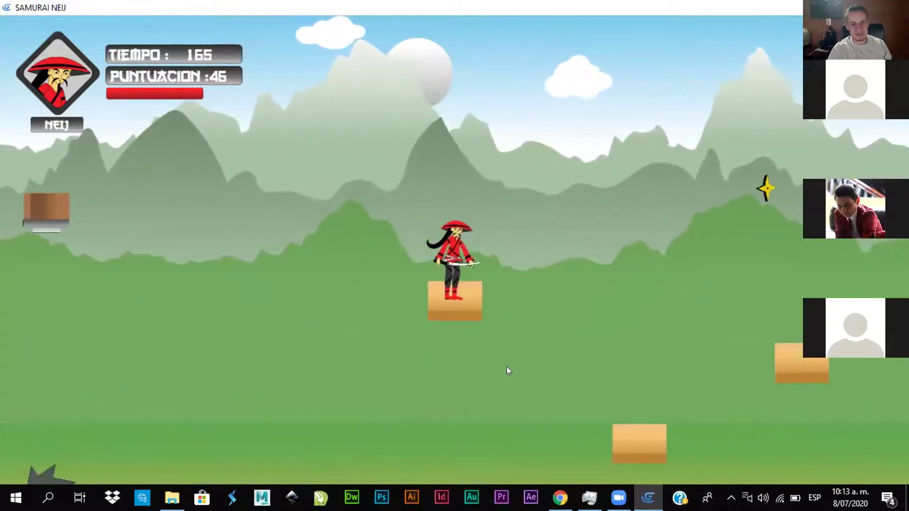
key("Right")
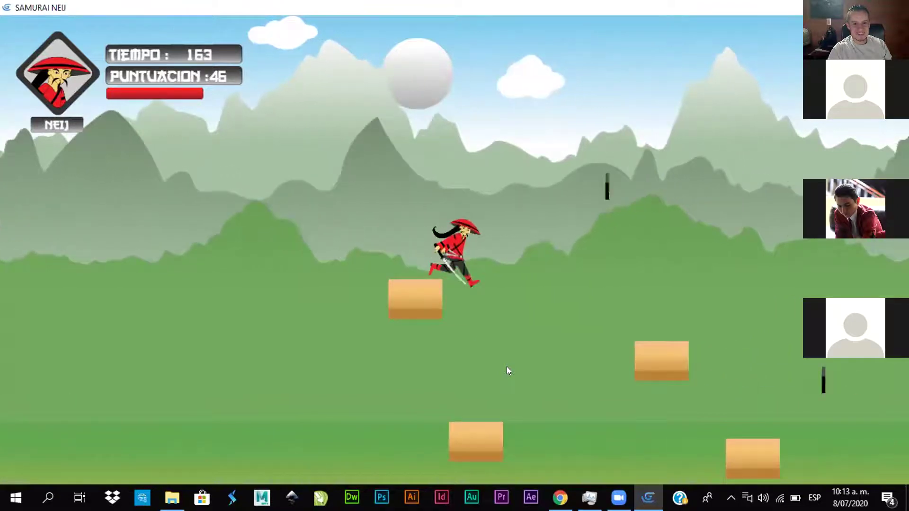
key("Right")
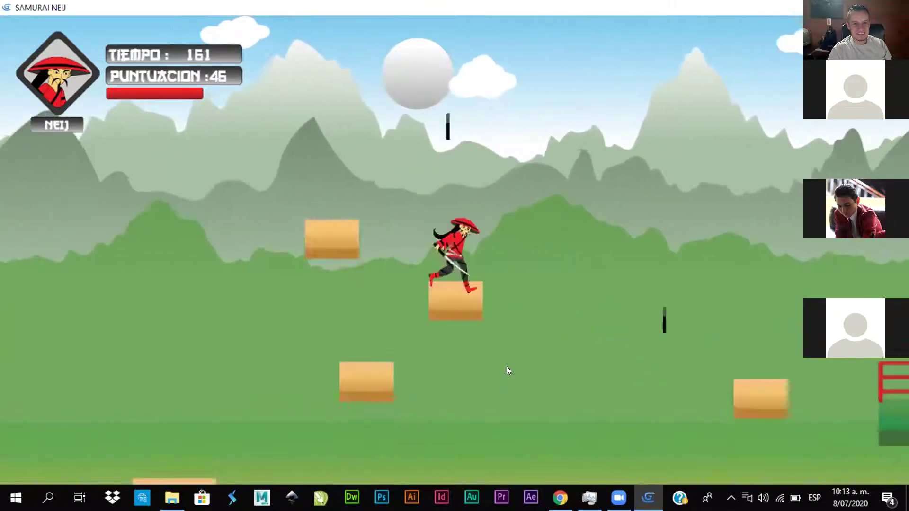
Collect the stars beside the moving log and move down onto the lower log before the red-railed platform
key("Up")
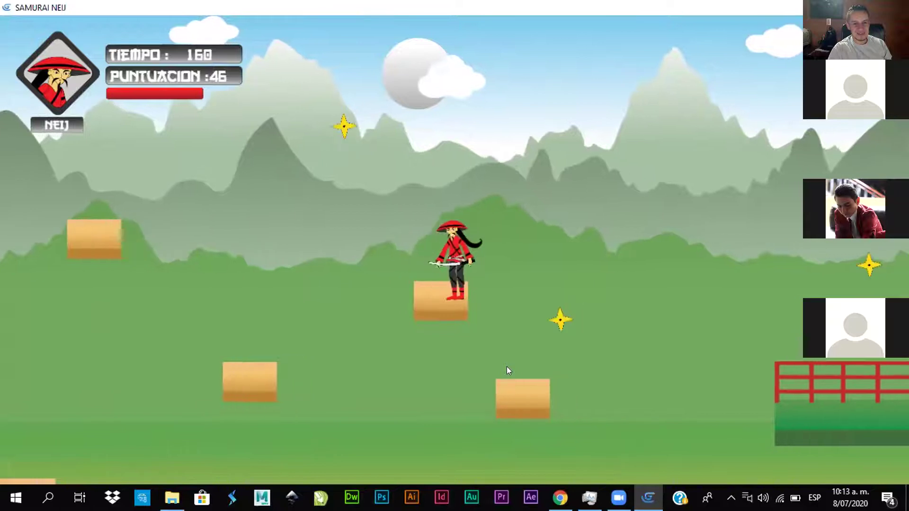
key("Up")
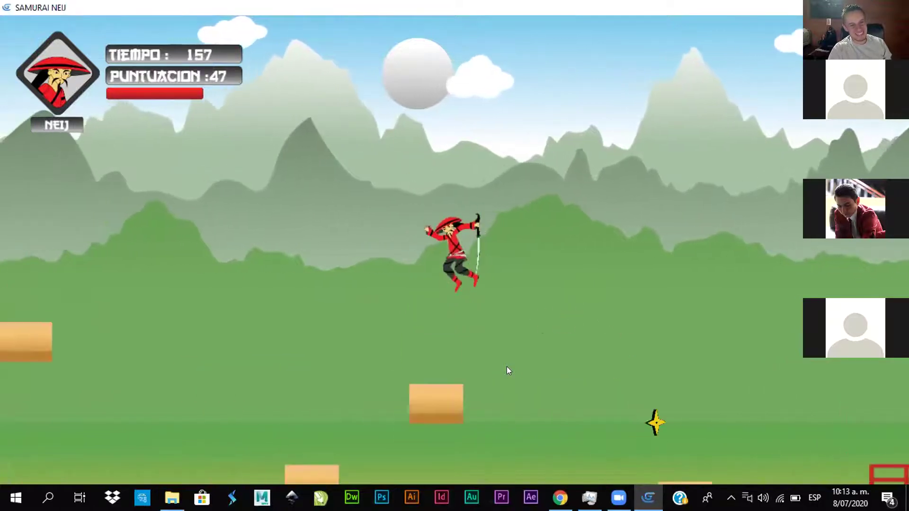
key("Right")
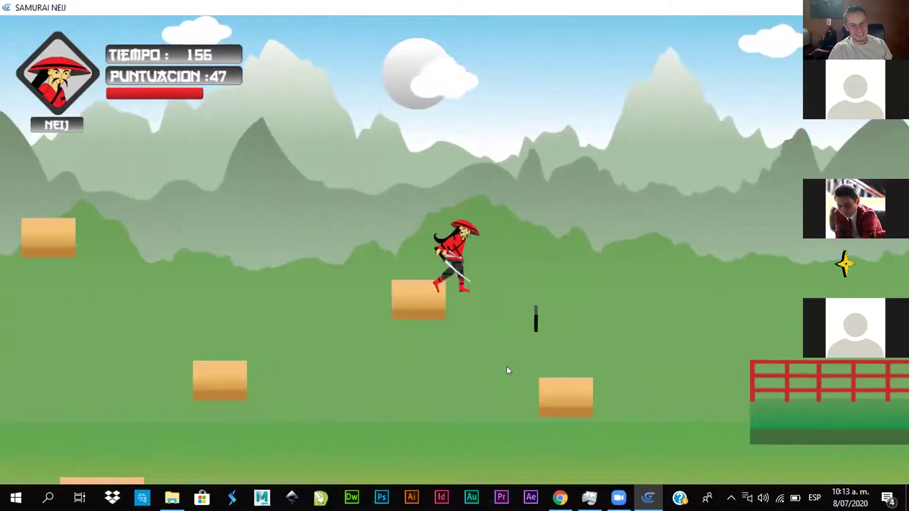
key("Right")
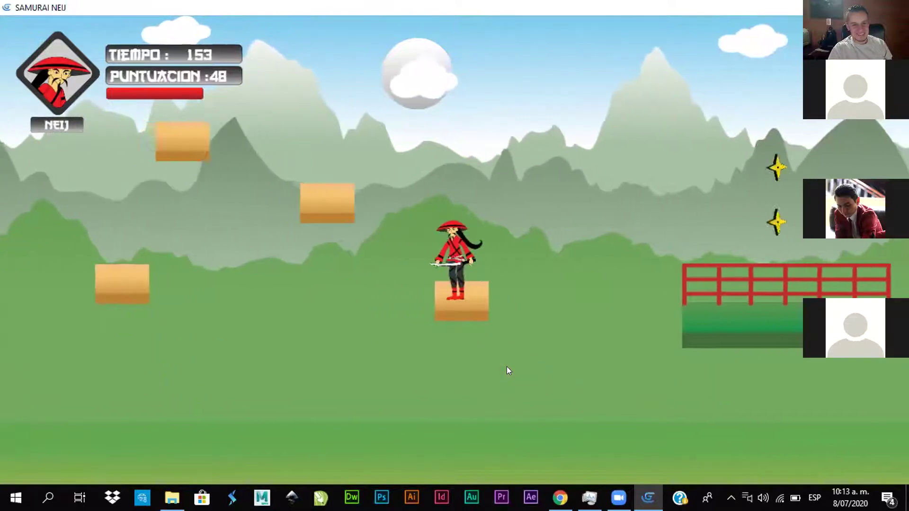
Jump across the red-railed platform, collecting its two stars, and land on the ground beside the large tree
key("Up")
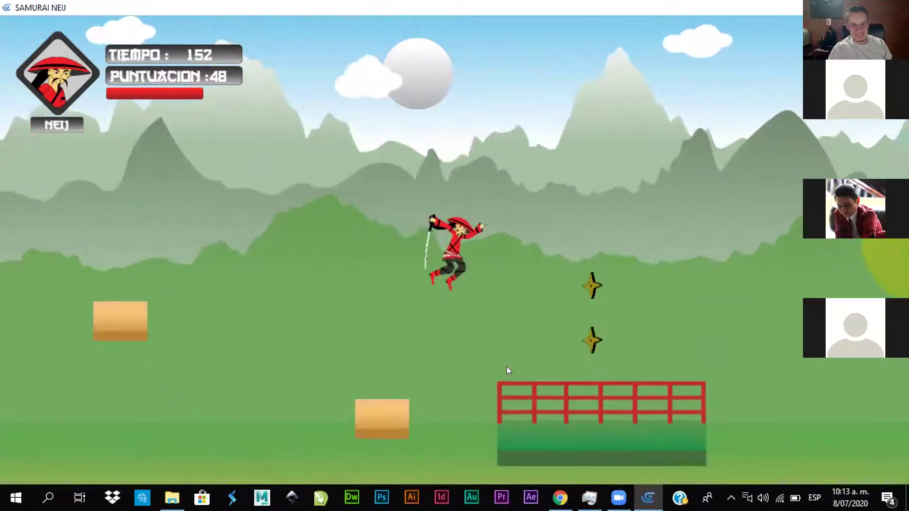
key("Up")
key("Up")
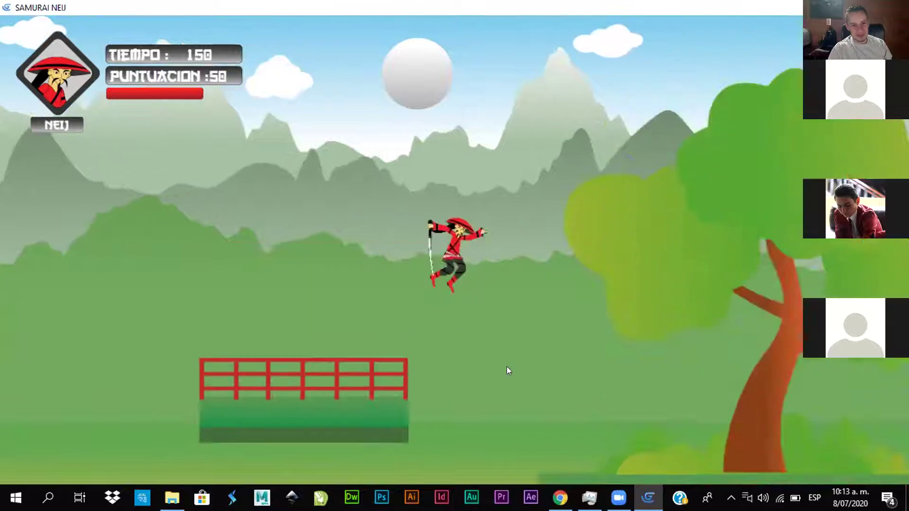
key("Right")
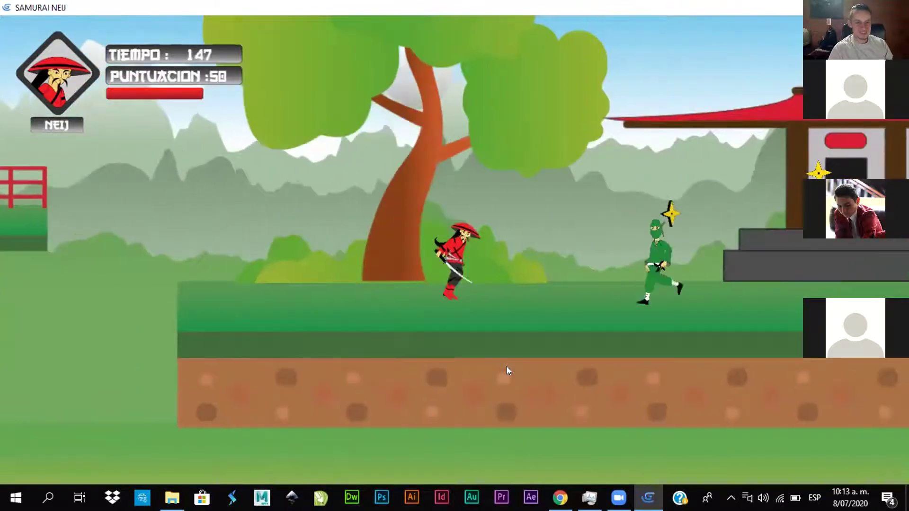
Run past the green ninja and jump up to collect the stars in front of the temple
key("Right")
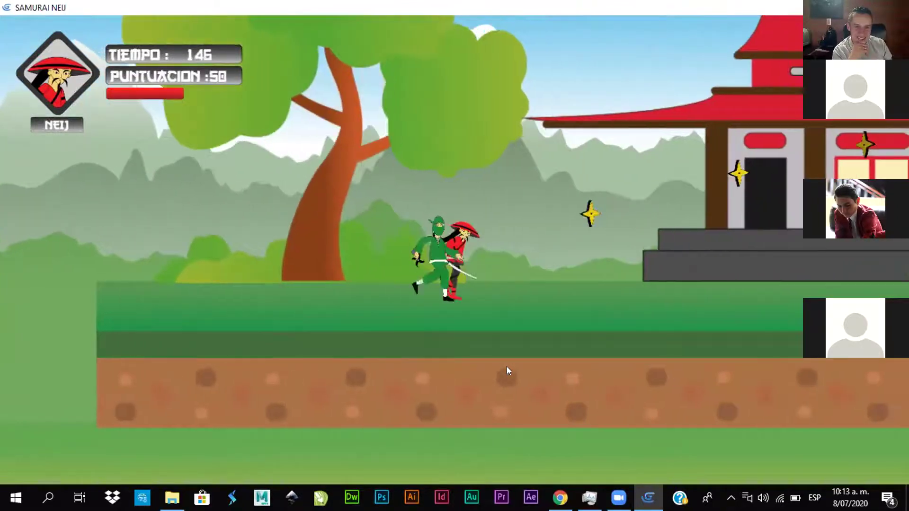
key("Right")
key("Up")
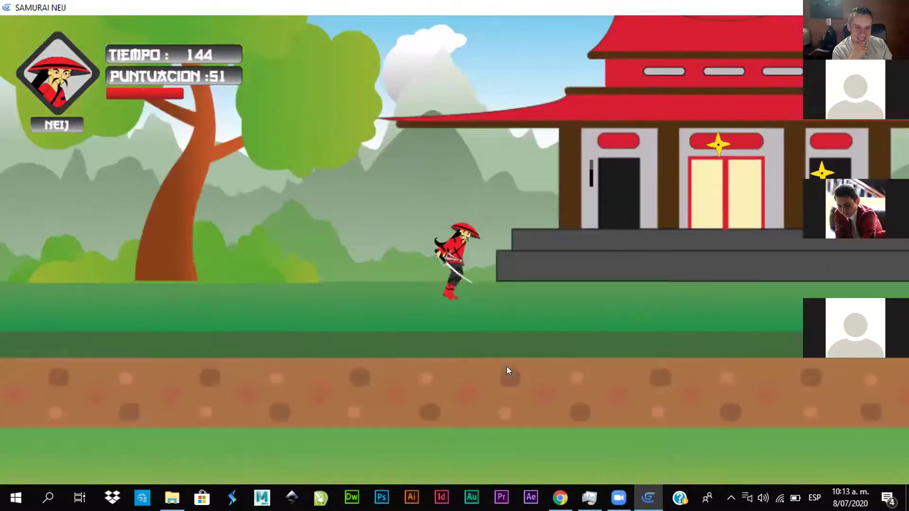
key("Right")
key("Up")
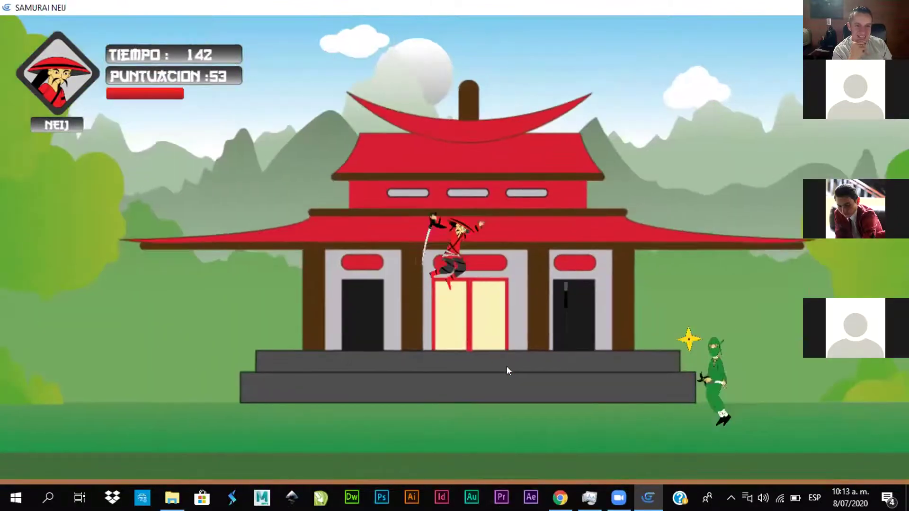
Collect the stars at the temple's far end past the second green ninja and run to the edge of the ground
key("Right")
key("Up")
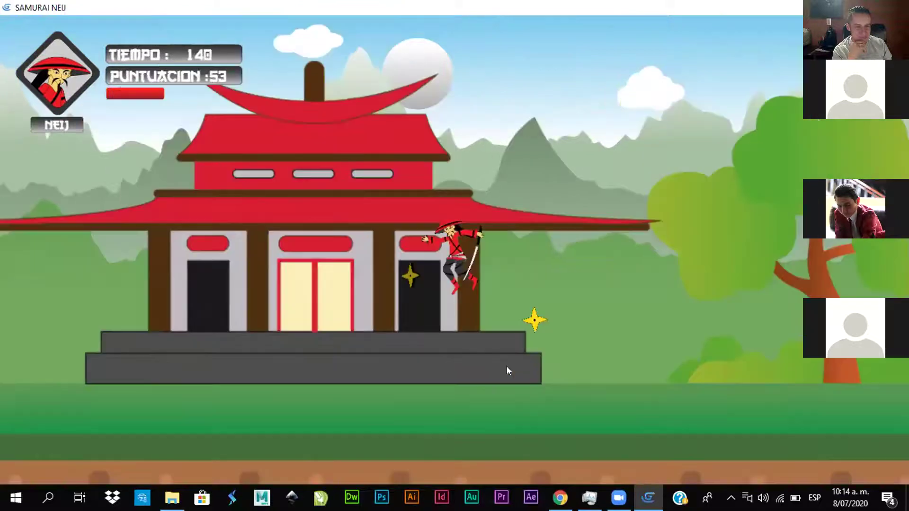
key("Right")
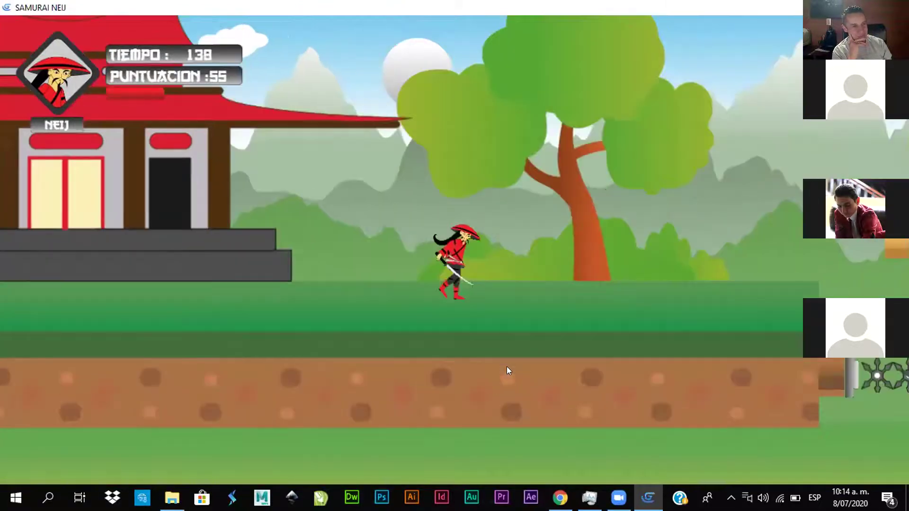
key("Right")
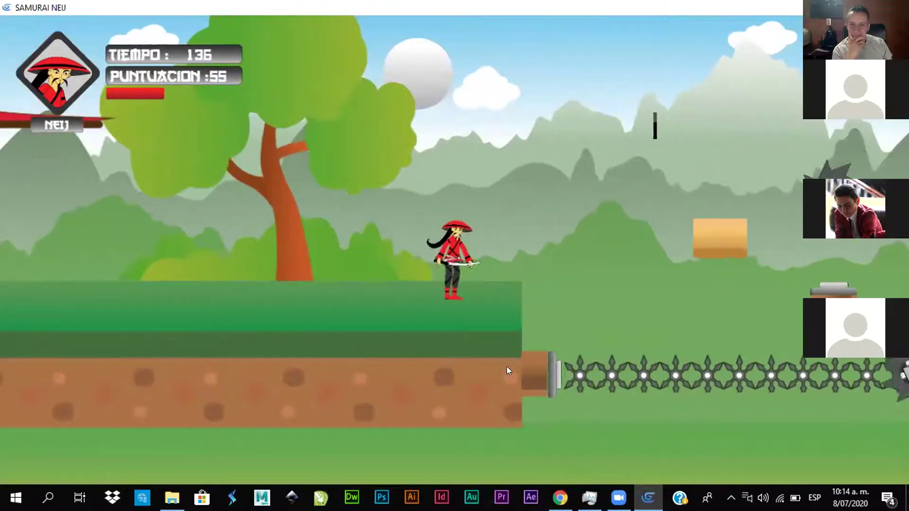
Jump onto the small log above the blade chain, collect the star above it, and ride it towards the spinning blade
key("Right")
key("Up")
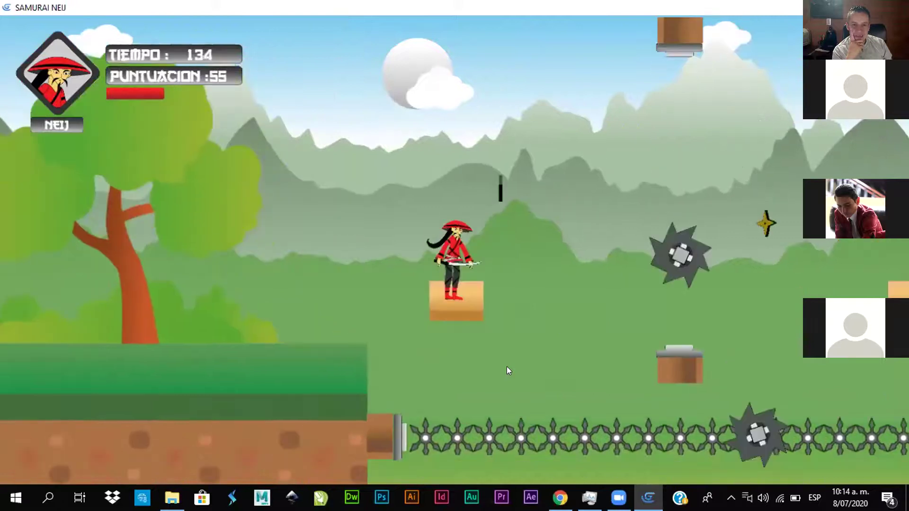
key("Up")
key("Right")
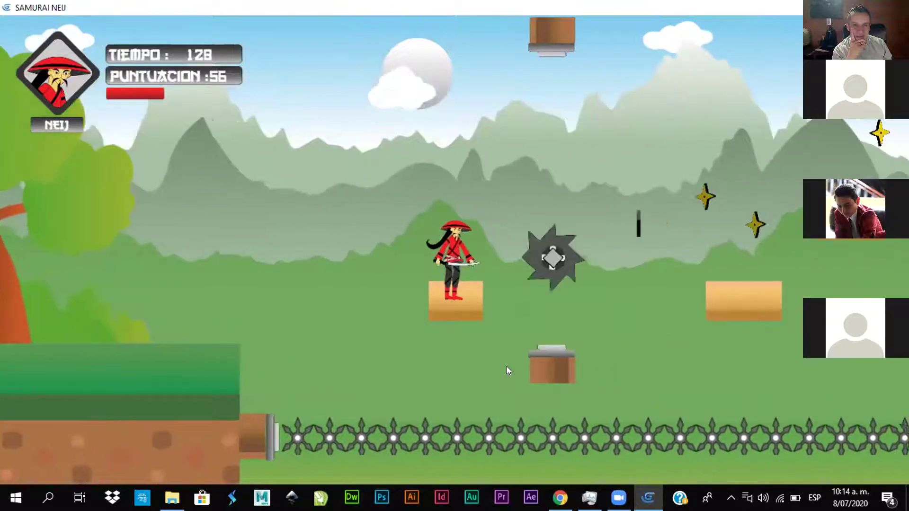
Jump past the spinning blade and across the wider logs, collecting the stars above them
key("Up")
key("Right")
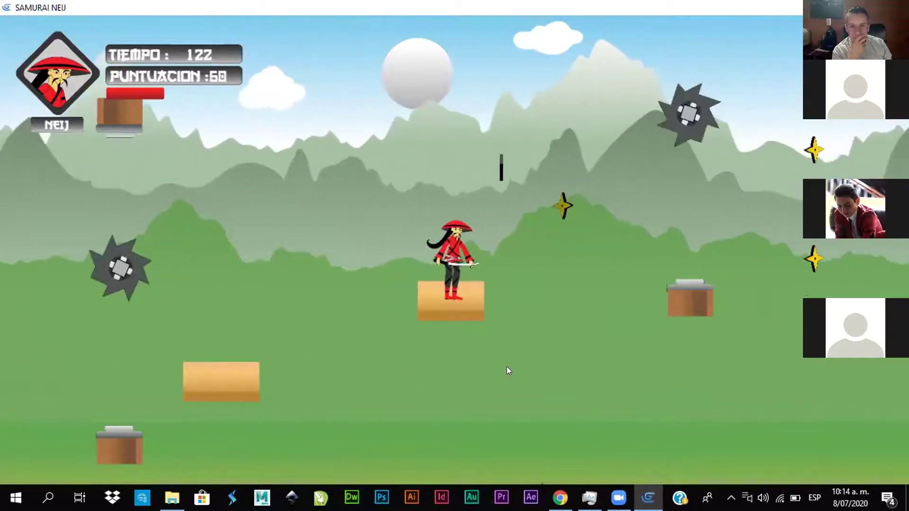
key("space")
key("space")
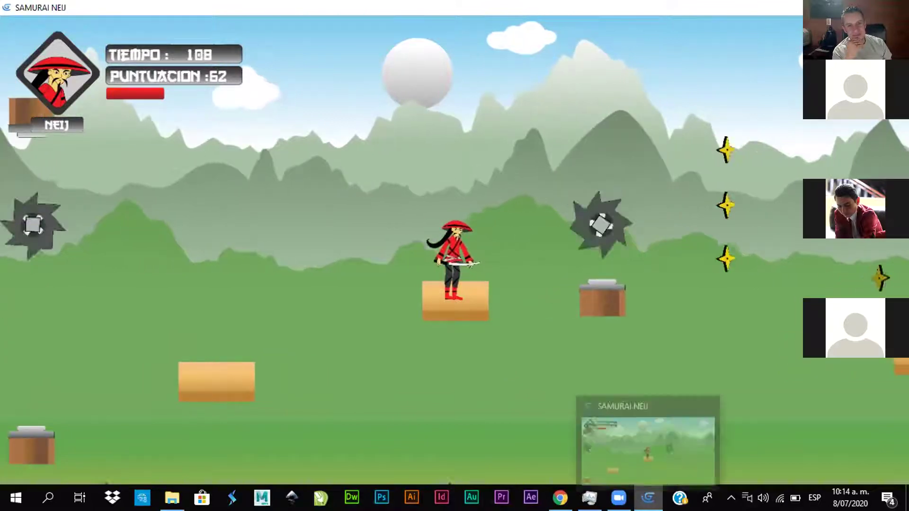
Try to jump past the next spinning blade, and restart the level with INTÉNTALO DE NUEVO
key("Up")
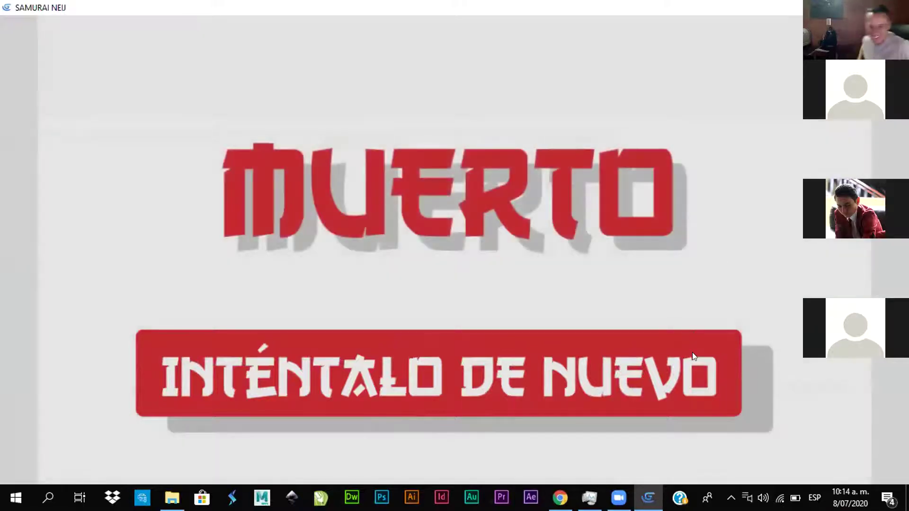
left_click(693, 353)
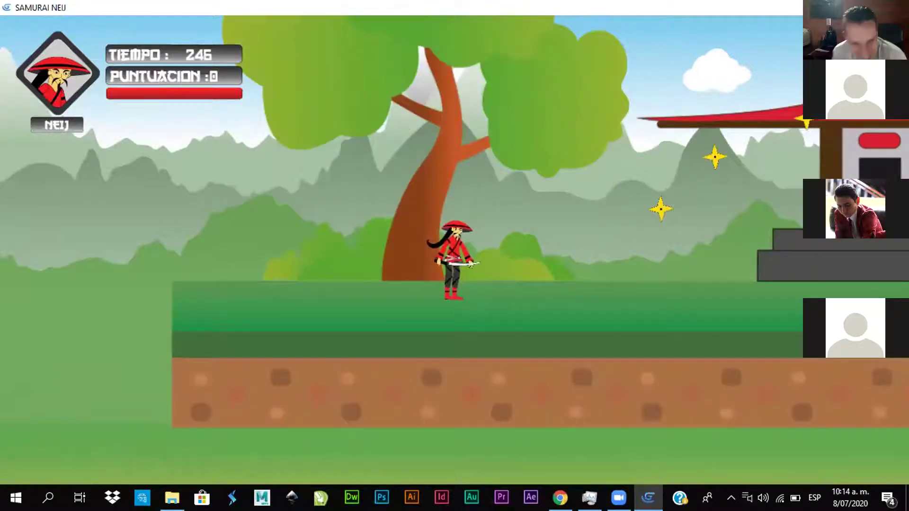
Collect stars on the way to the first temple, jump over the black ninja, and run to the edge of the ground
key("Right")
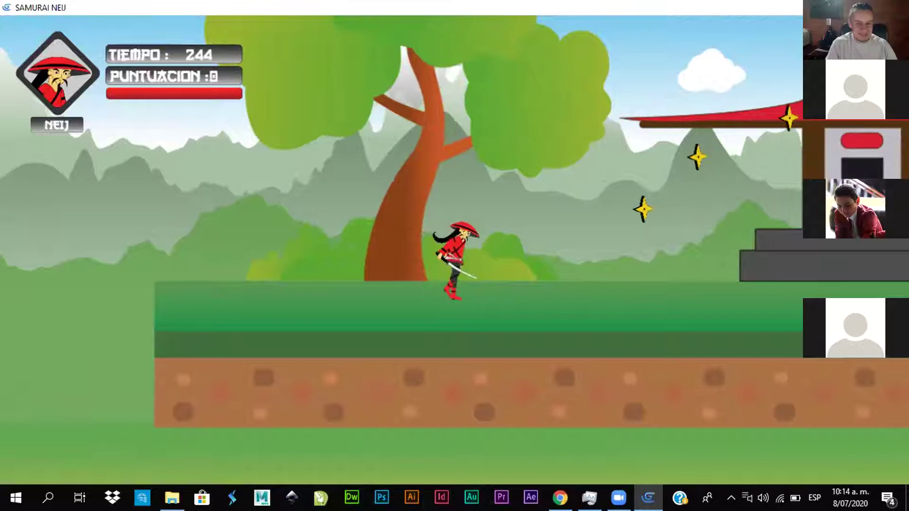
key("Up")
key("Right")
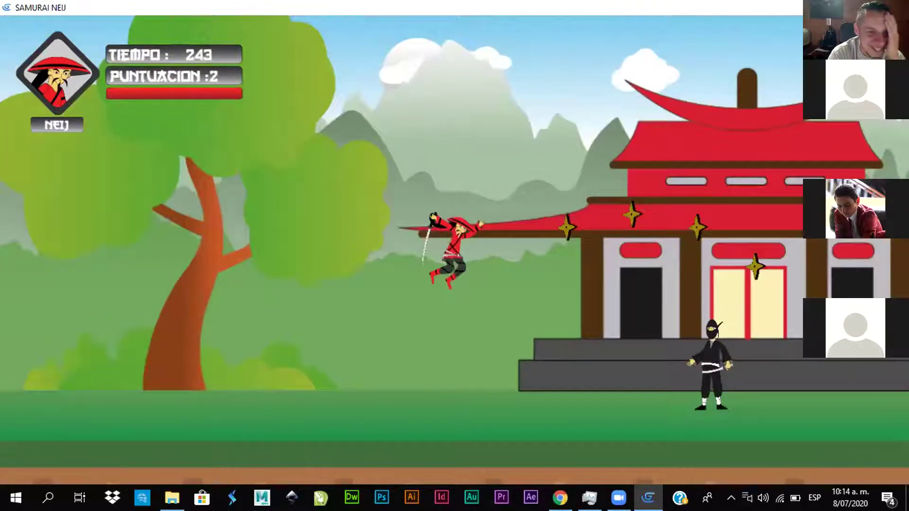
key("Up")
key("Right")
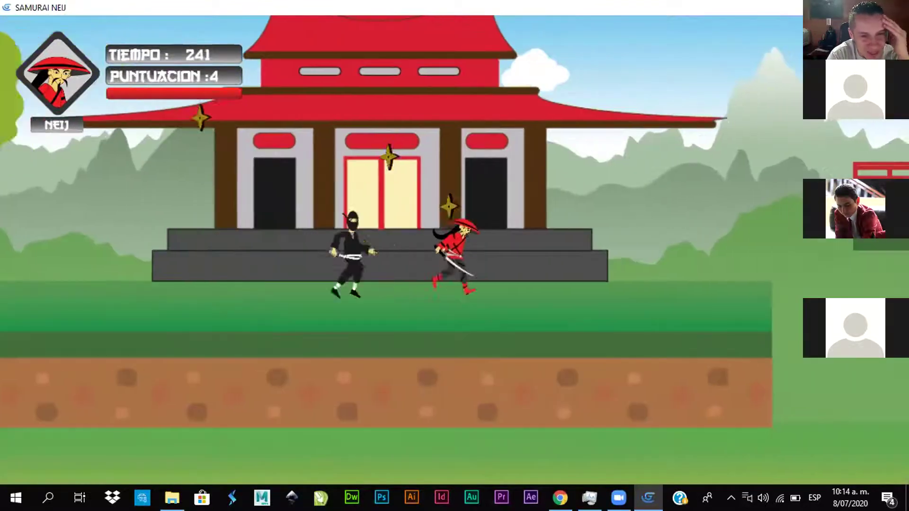
key("Right")
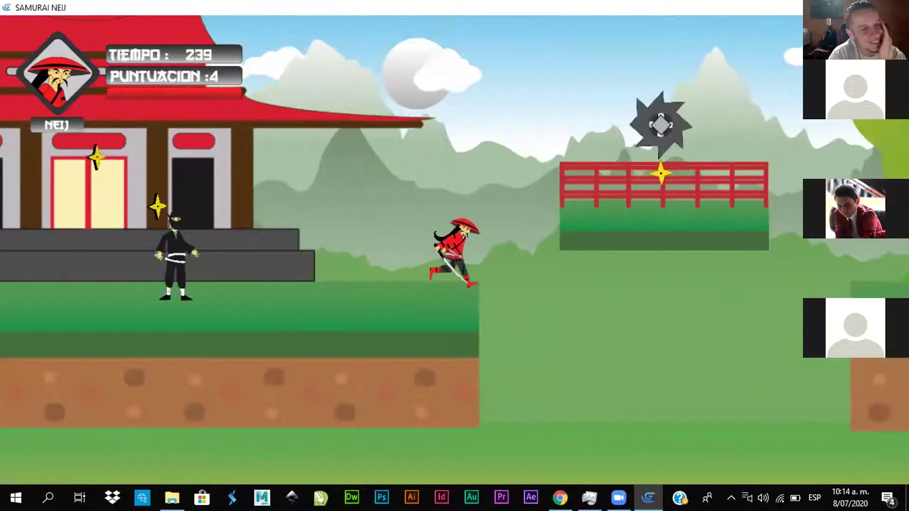
Jump across the red-railed platform past its spinning blade, take its star, and land on the ground before the small temple
key("Up")
key("Right")
key("Up")
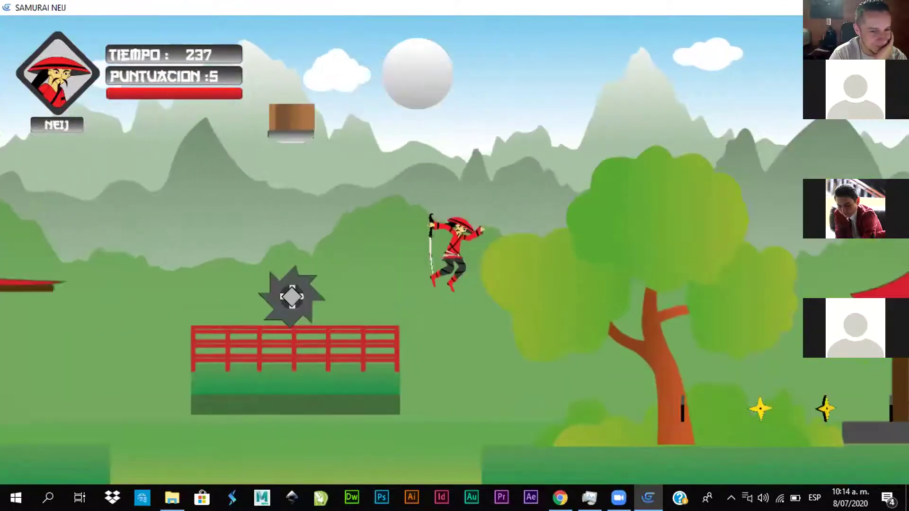
key("Right")
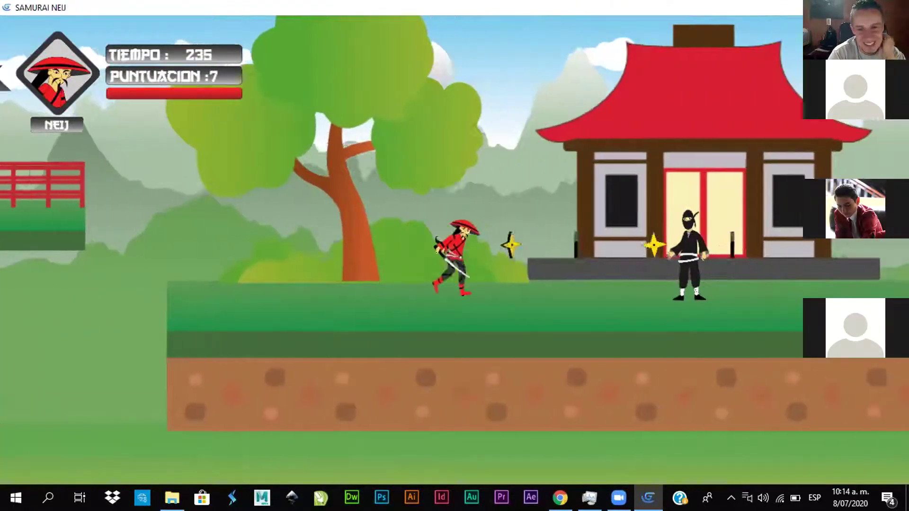
Collect the stars in front of the small temple, evade the black ninja, and jump onto the first log beyond it
key("Right")
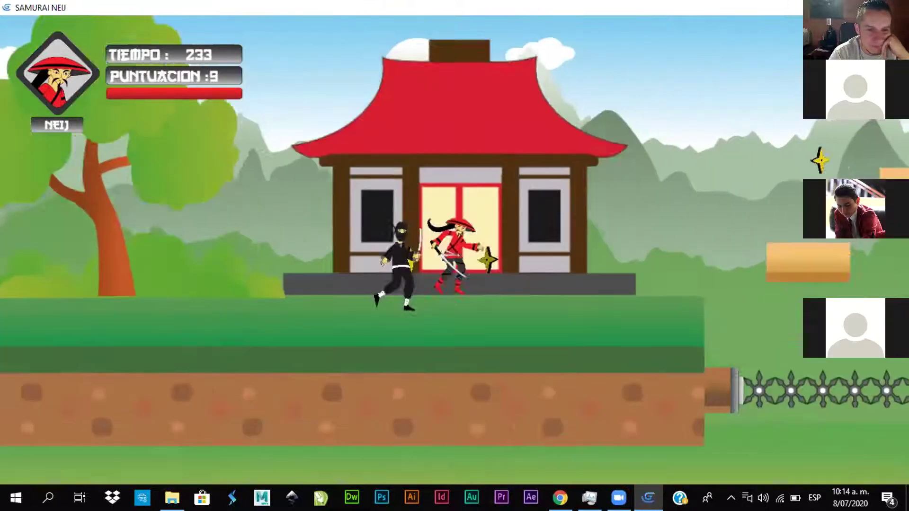
key("Up")
key("Right")
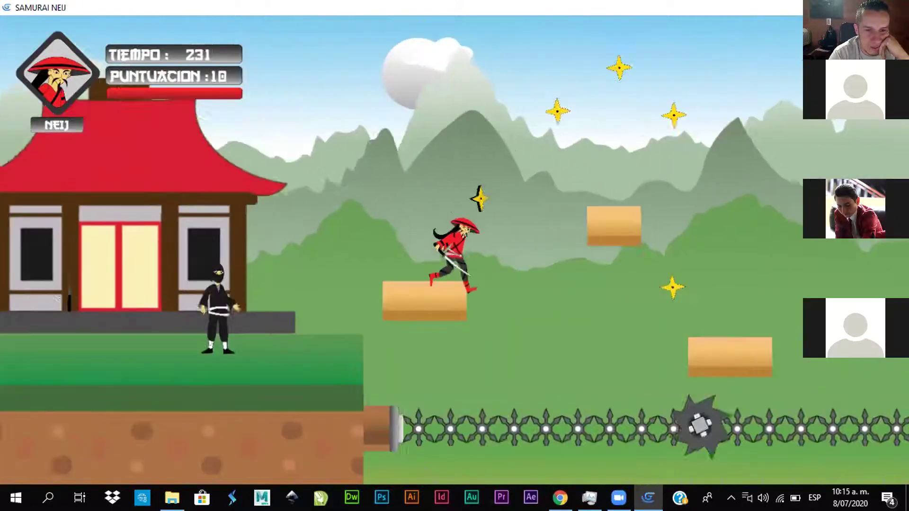
Jump to the small higher log, collecting nearby stars, and cross to the wide moving log above the blade chain
key("Up")
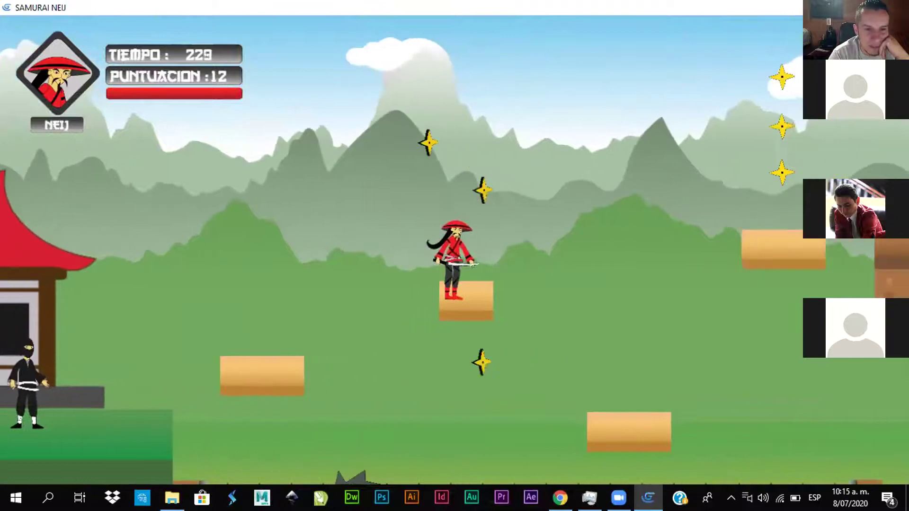
key("Left")
key("Right")
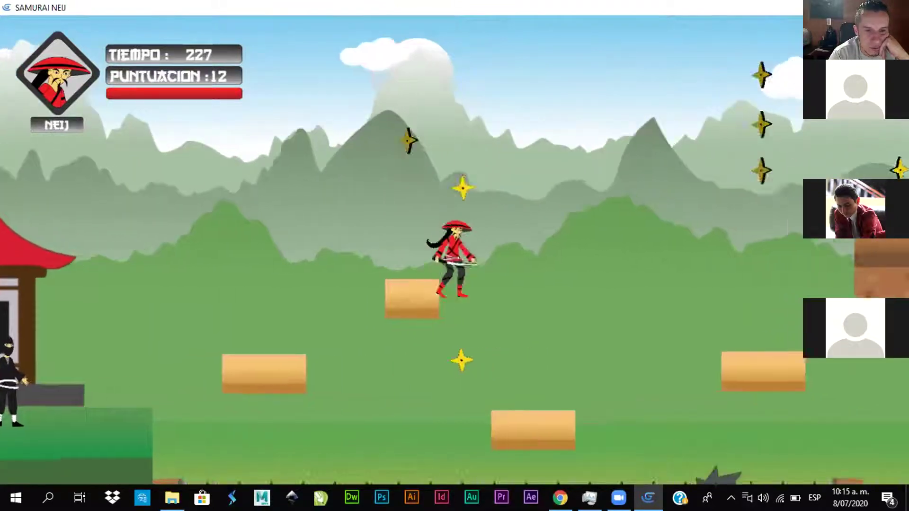
key("Up")
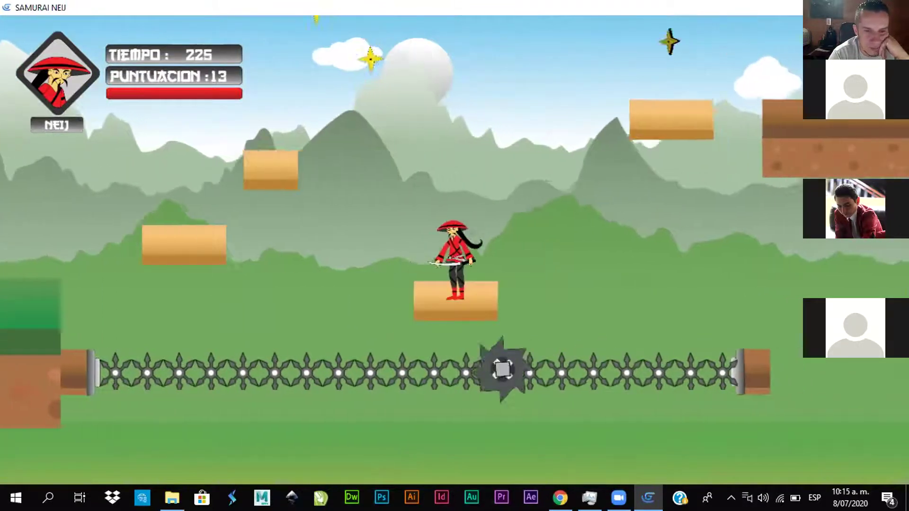
Jump from the moving log to the higher log and onto the brown block platform, collecting nearby stars
key("Up")
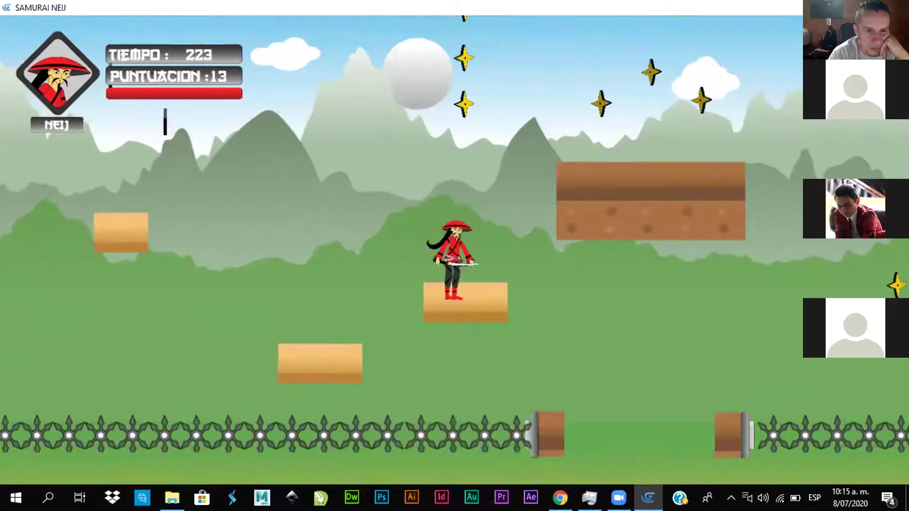
key("Up")
key("Right")
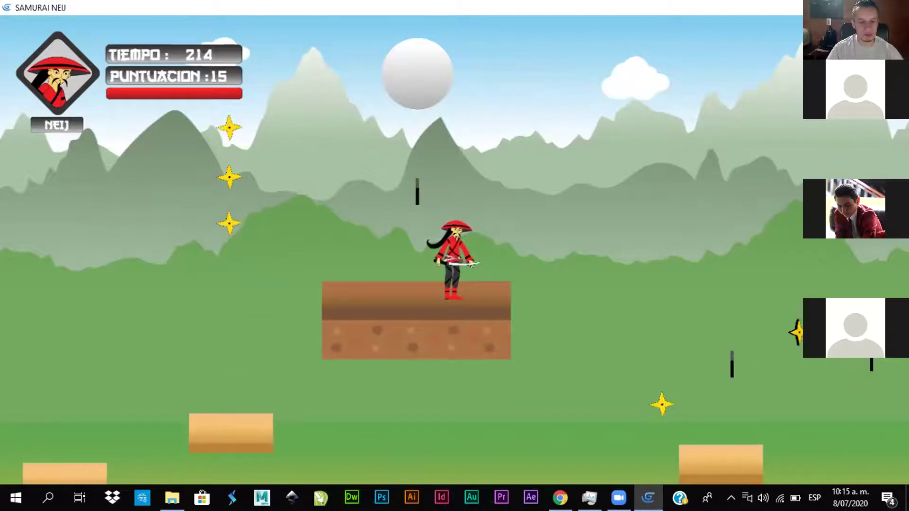
Drop from the brown platform to the moving log above the blade chain, ride it across, and leap toward the next ground
key("Right")
key("Up")
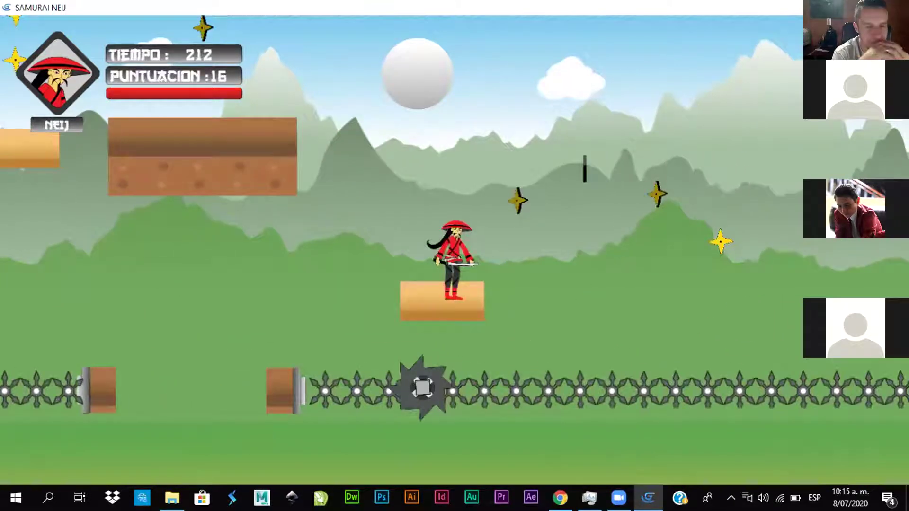
key("Left")
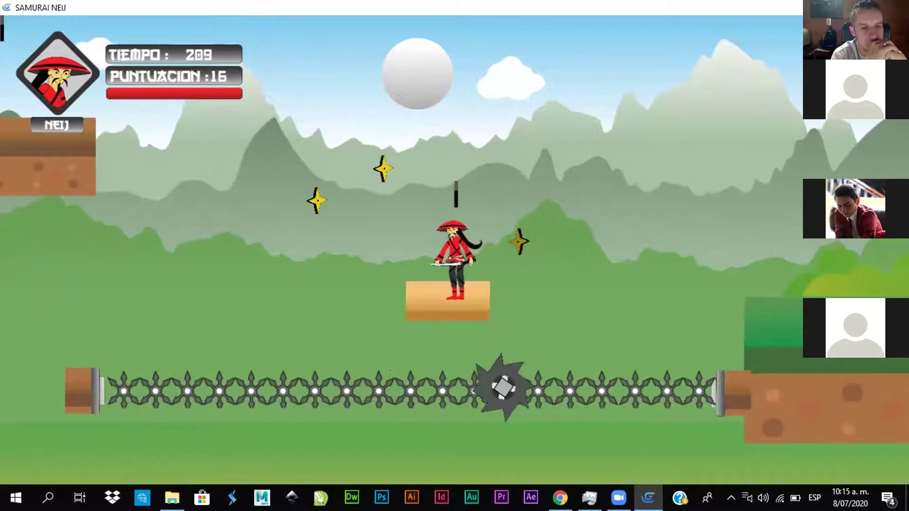
key("Right")
key("Up")
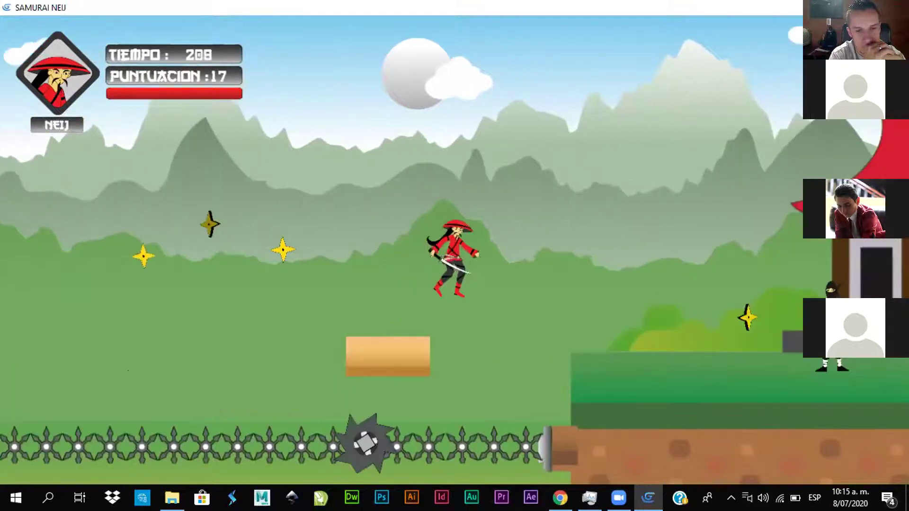
Jump over the black ninjas in front of the red-roofed temple, collect the stars, and reach the red-railed platform
key("Right")
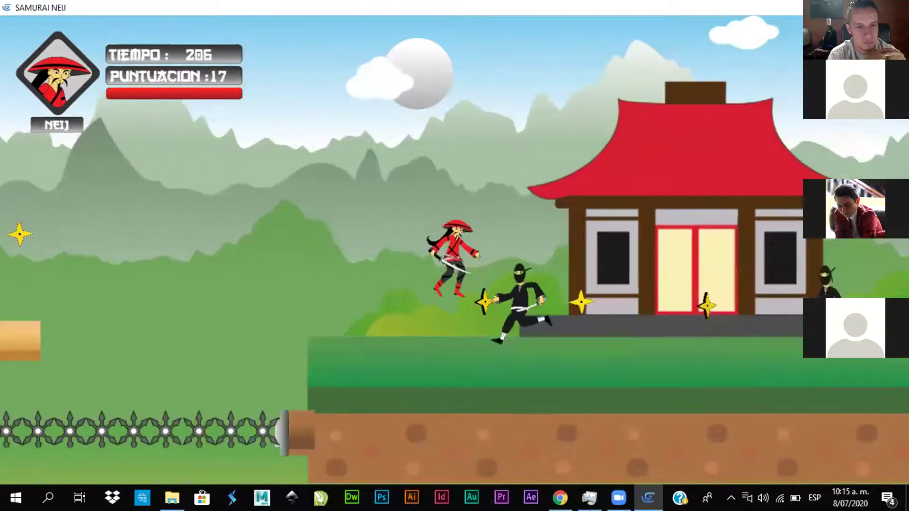
key("Up")
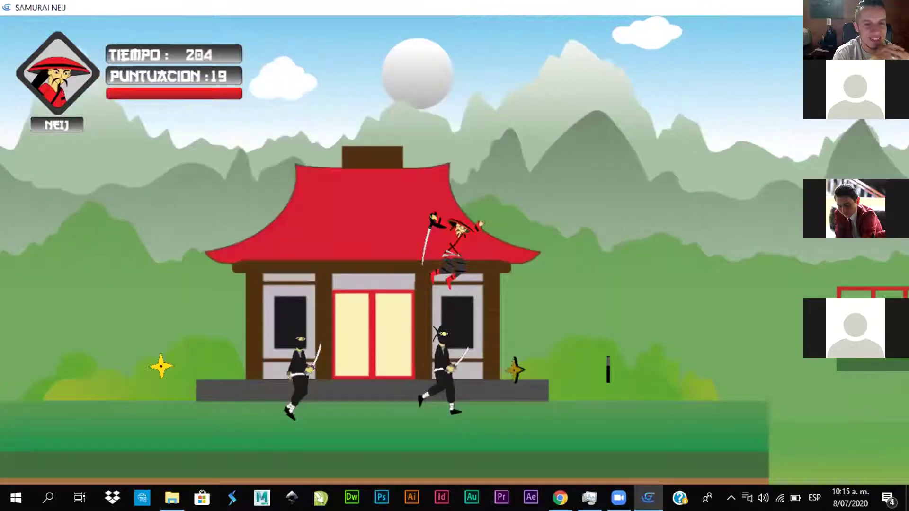
key("Right")
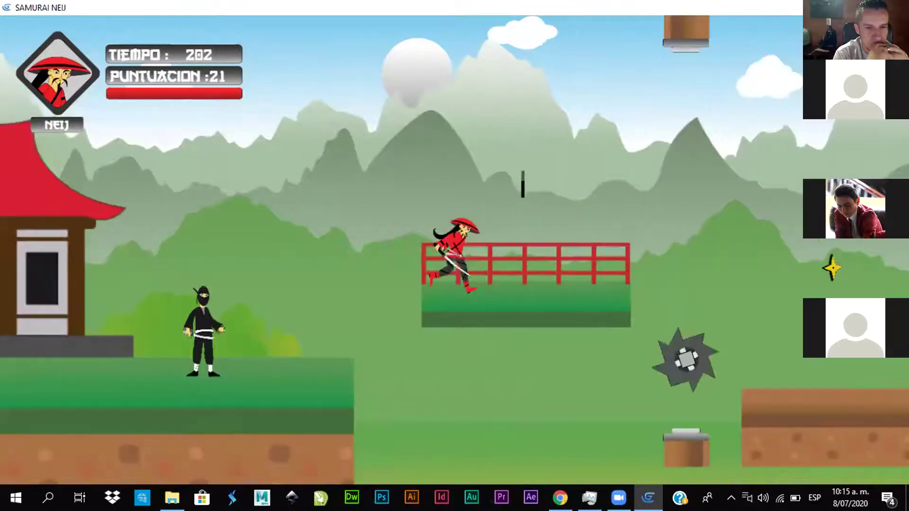
Cross the red-railed platform, pass the vertical spinning blade to the brown block, and jump onto the wide log beyond it
key("Right")
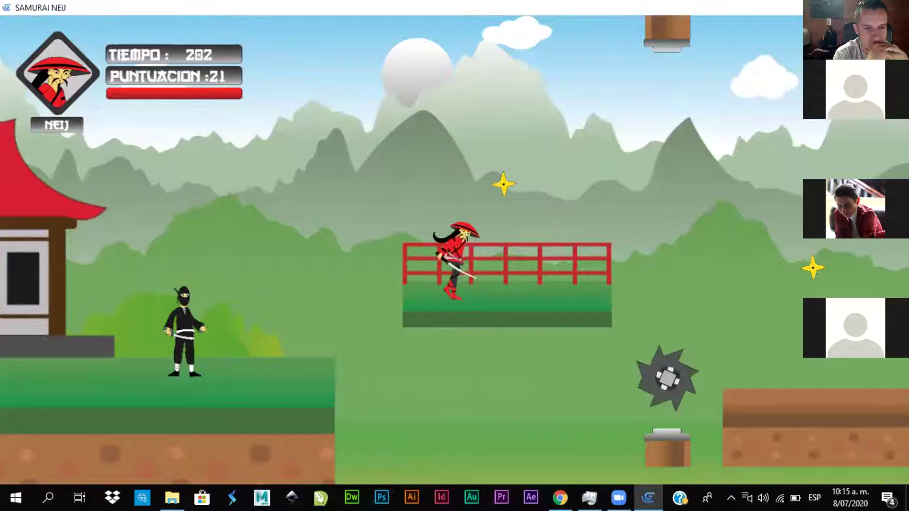
key("Right")
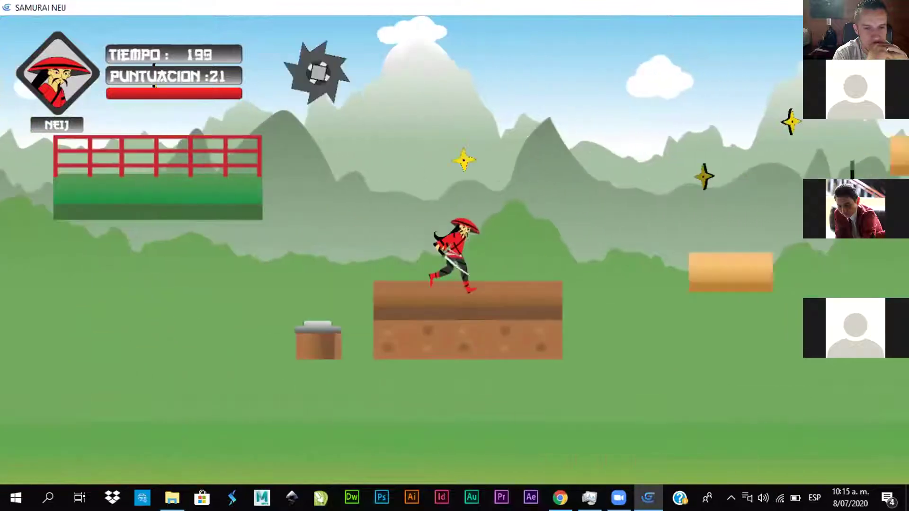
key("Right")
key("Up")
key("Right")
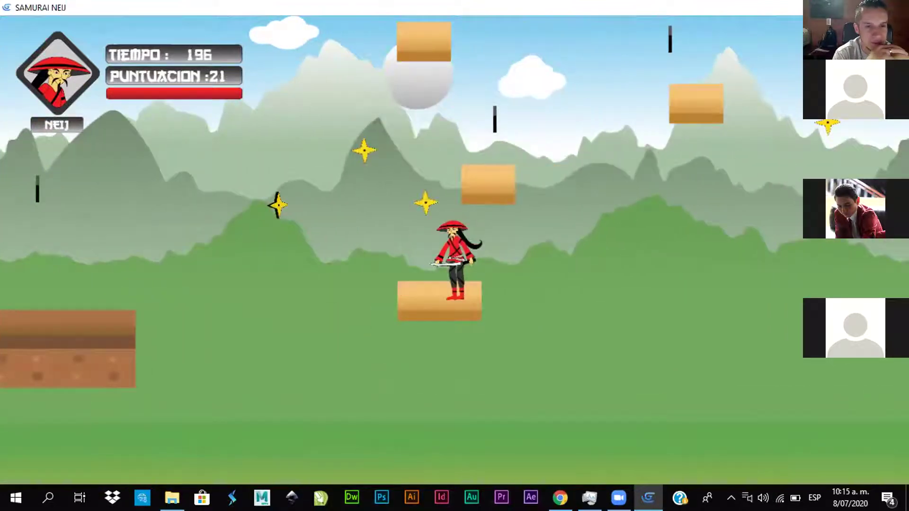
Climb the small floating logs, collecting their stars, and move to the last log before the next red-railed platform
key("Up")
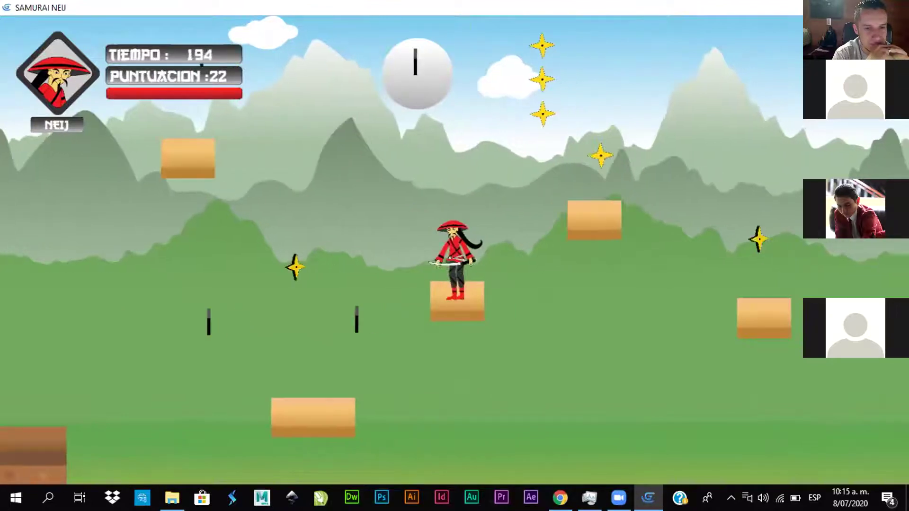
key("Left")
key("Up")
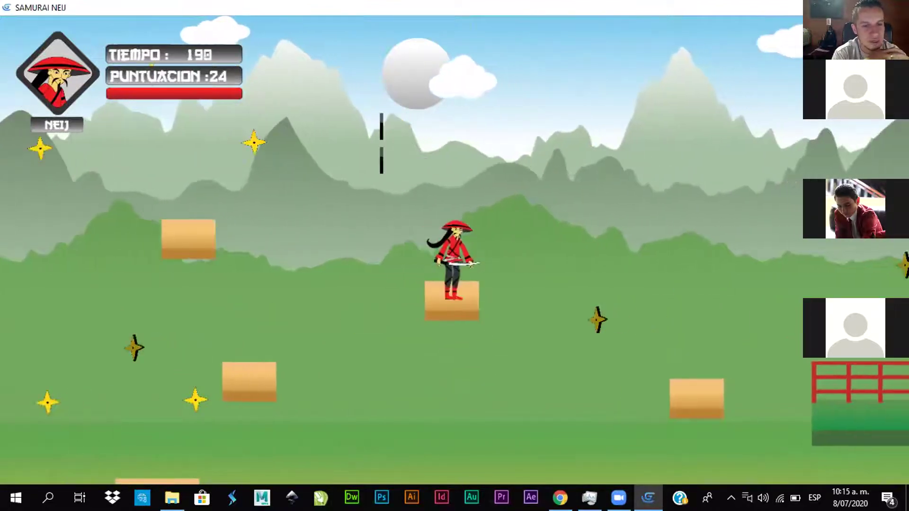
key("Right")
key("Up")
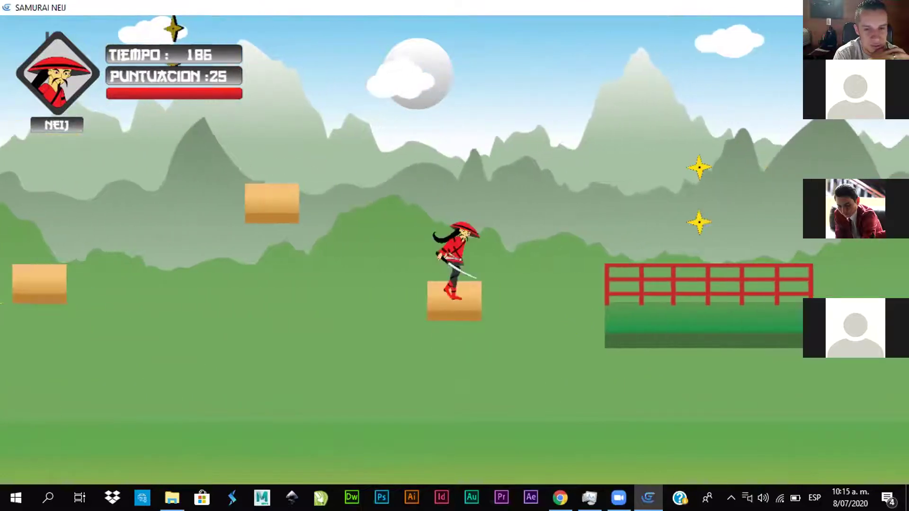
Cross the red-railed platform to the ground by the tree and jump over the green ninjas outside the large temple, collecting stars
key("Up")
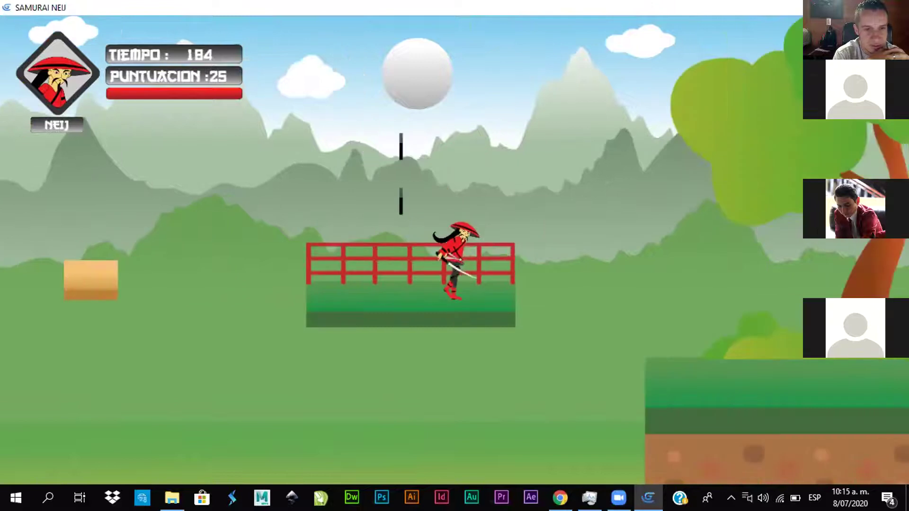
key("Up")
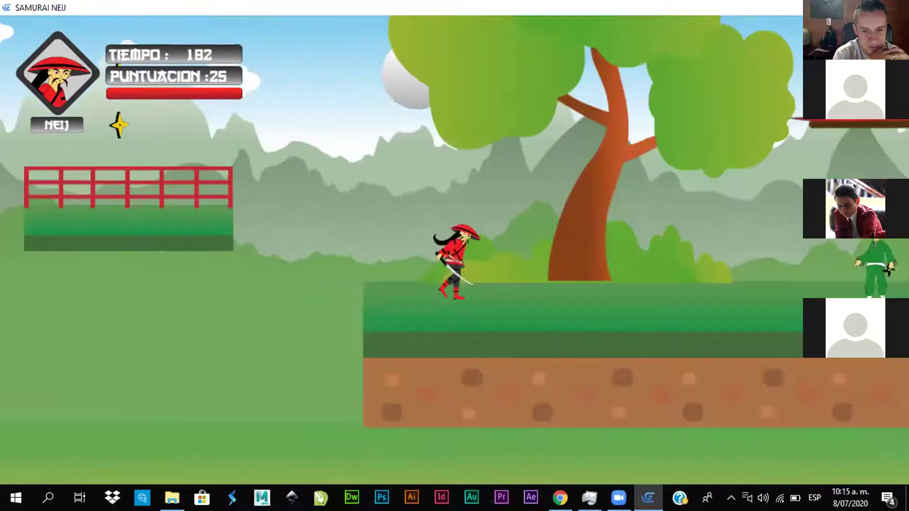
key("Up")
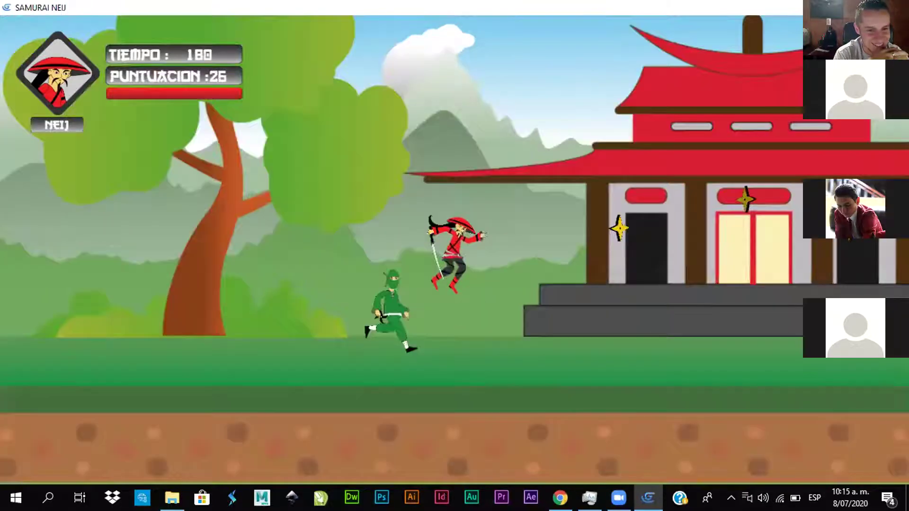
key("Right")
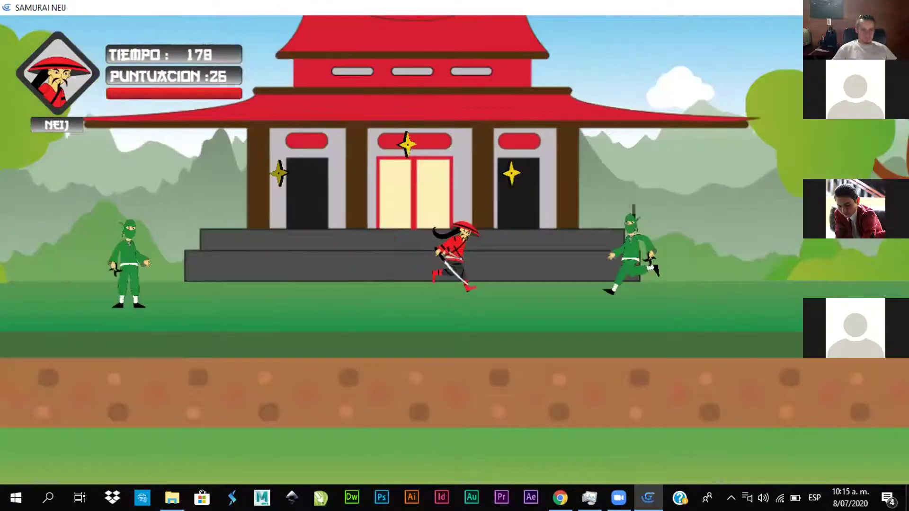
key("Up")
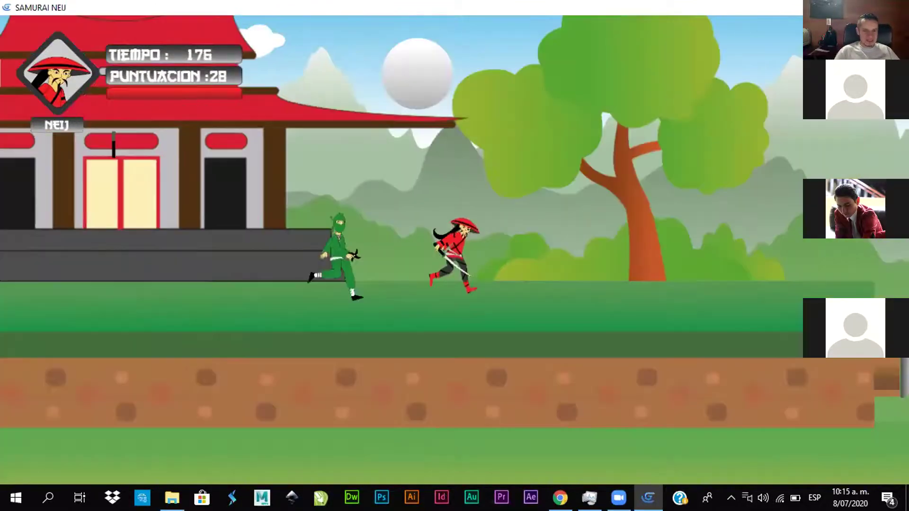
Run to the ground's edge, jump onto the small log above the blade chain, and try to pass the vertical spinning blade
key("Right")
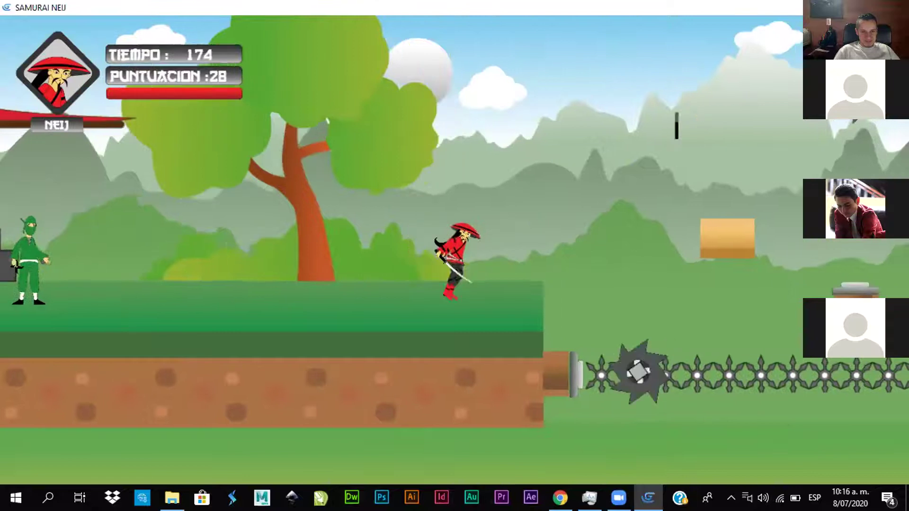
key("Right")
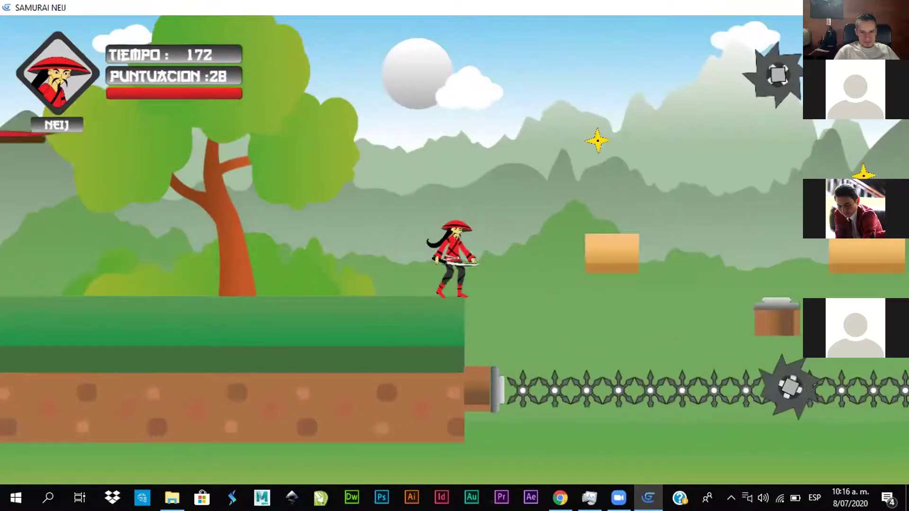
key("Up")
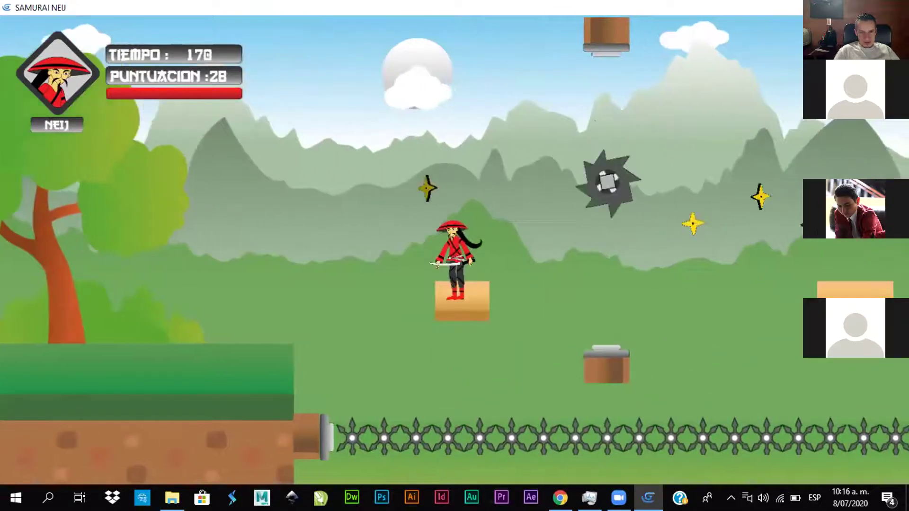
key("Right")
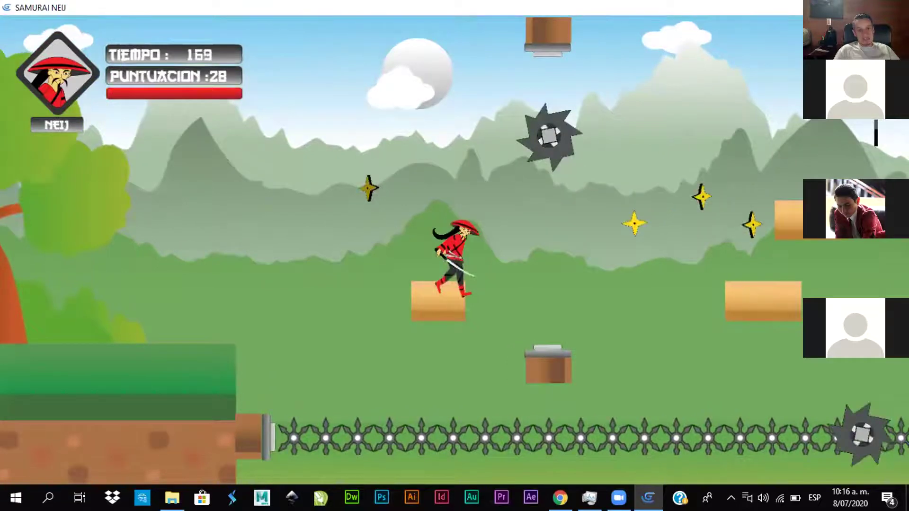
key("Right")
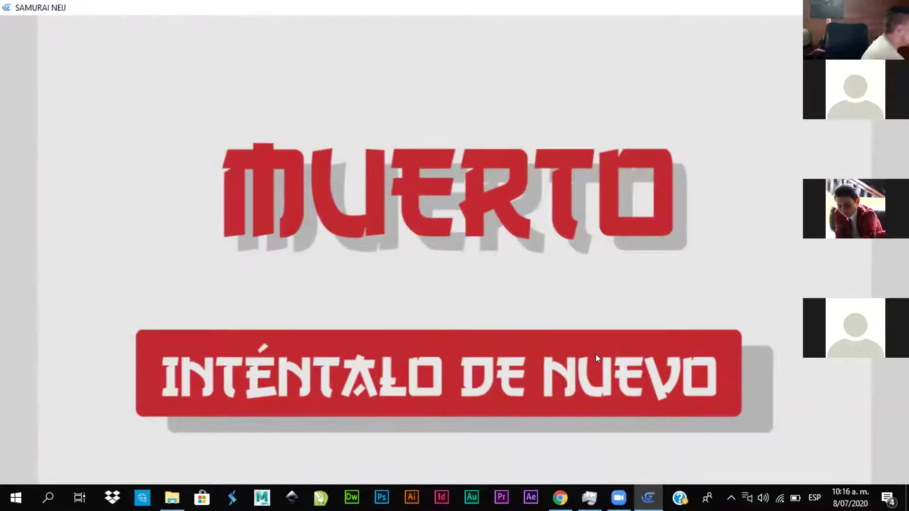
Restart the level after the death screen, exit the game, and return to the GDevelop project
left_click(696, 337)
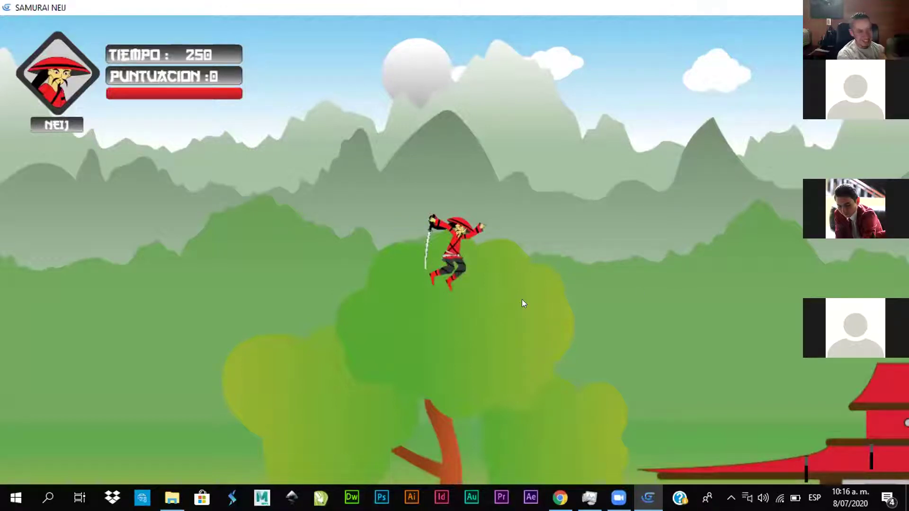
key("Escape")
key("super+d")
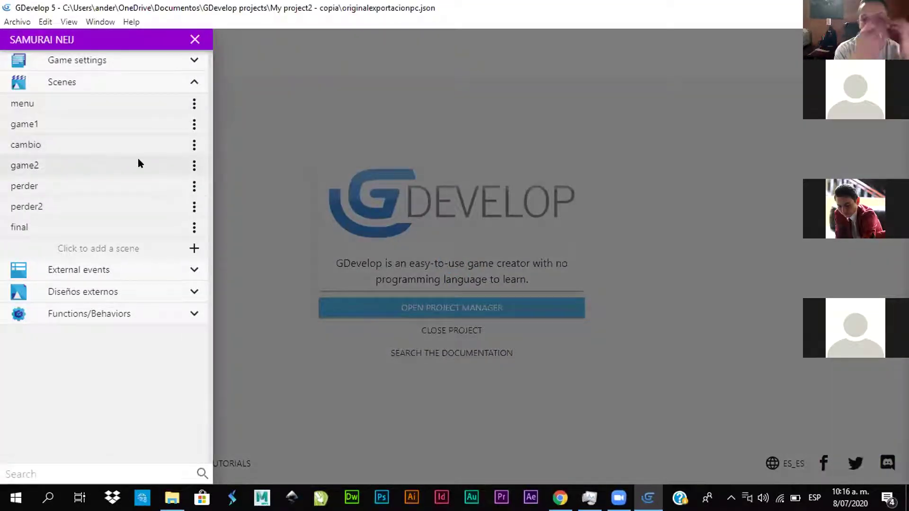
Open the game2 scene and launch its preview, briefly checking the running processes in Task Manager
left_click(142, 169)
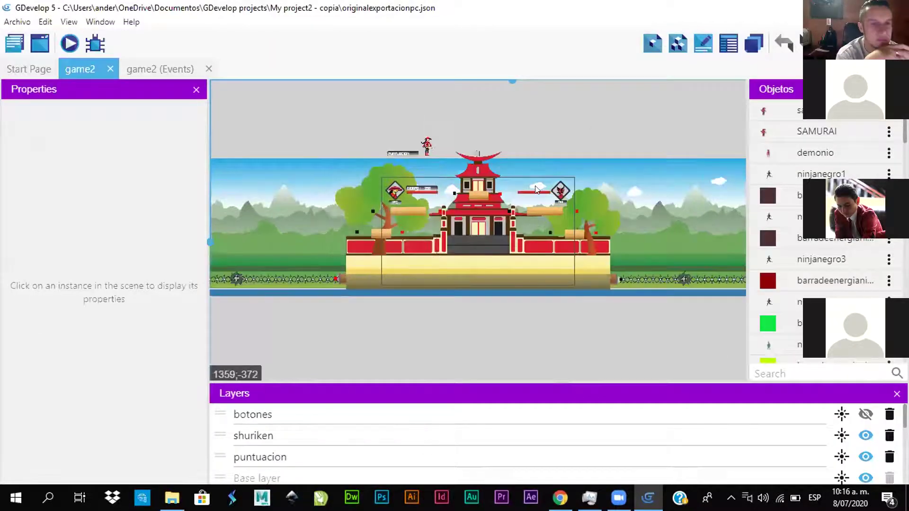
left_click(69, 45)
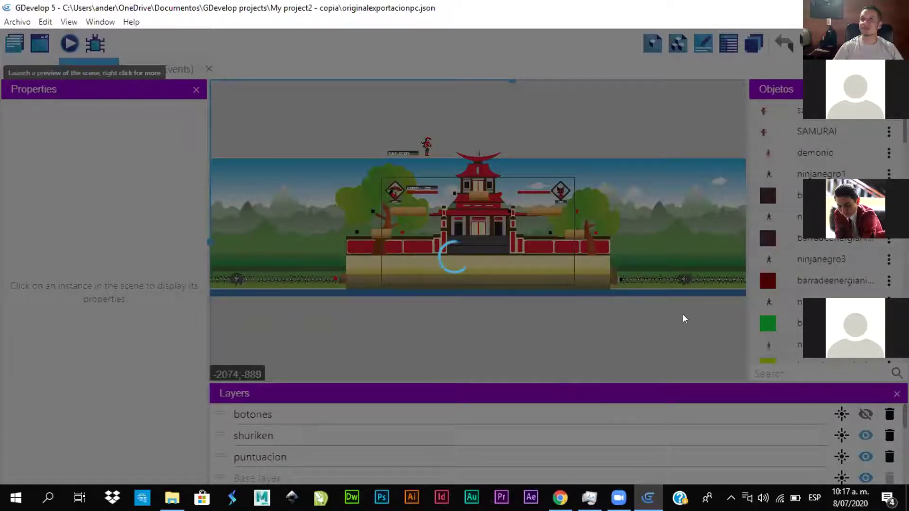
left_click(590, 497)
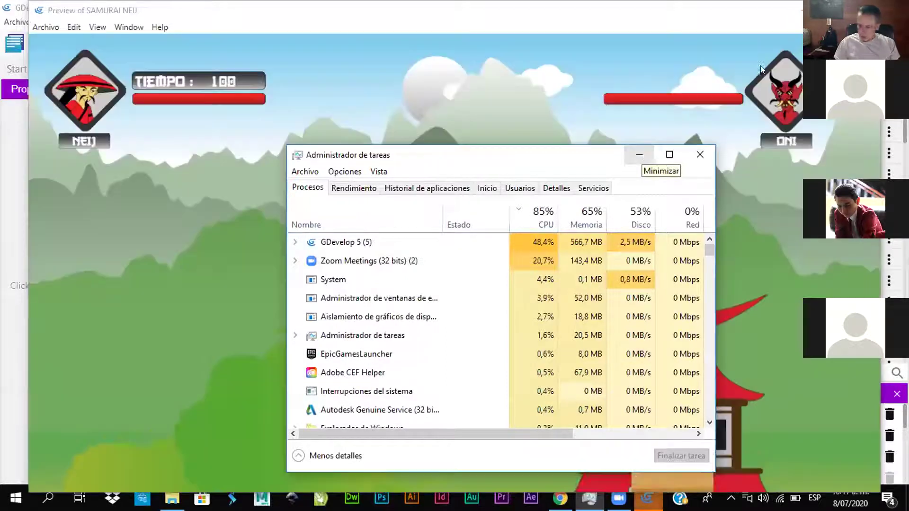
left_click(639, 154)
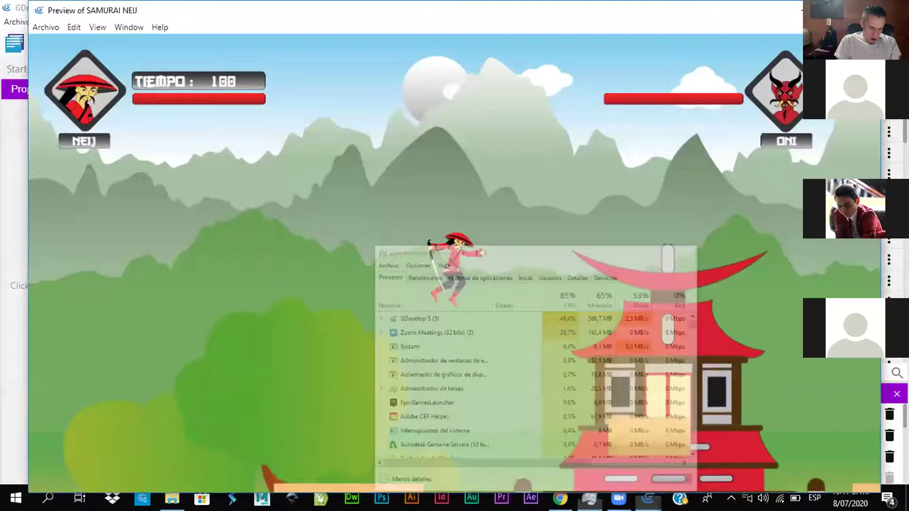
Approach Oni on the ground before the temple, strike at him, and jump up beside the wooden platform by the tree
key("Right")
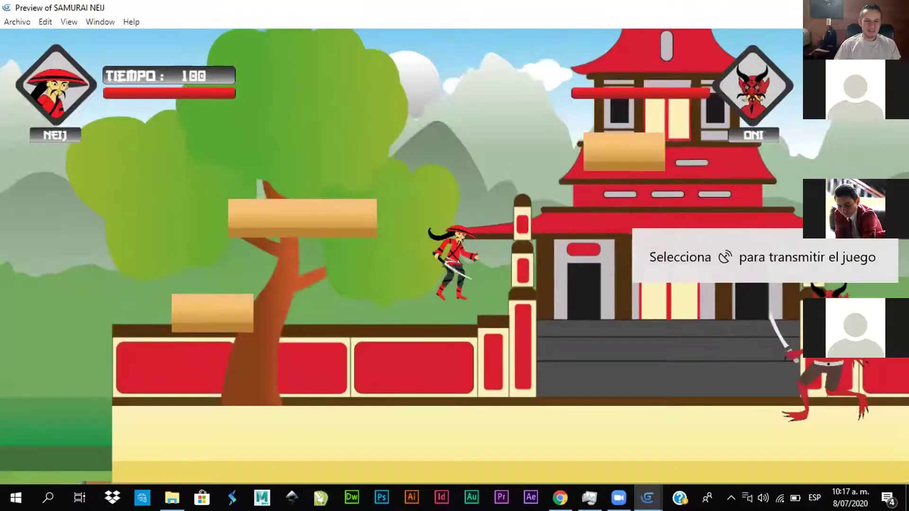
key("Right")
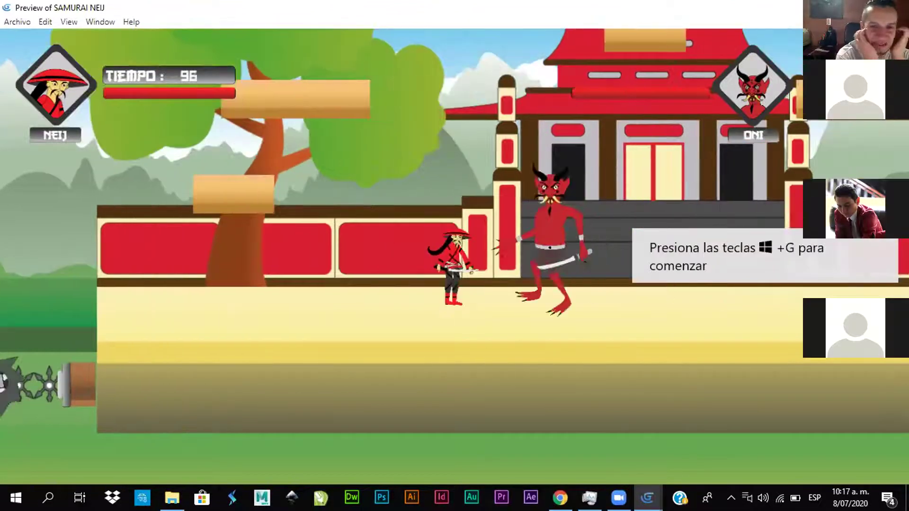
key("Left")
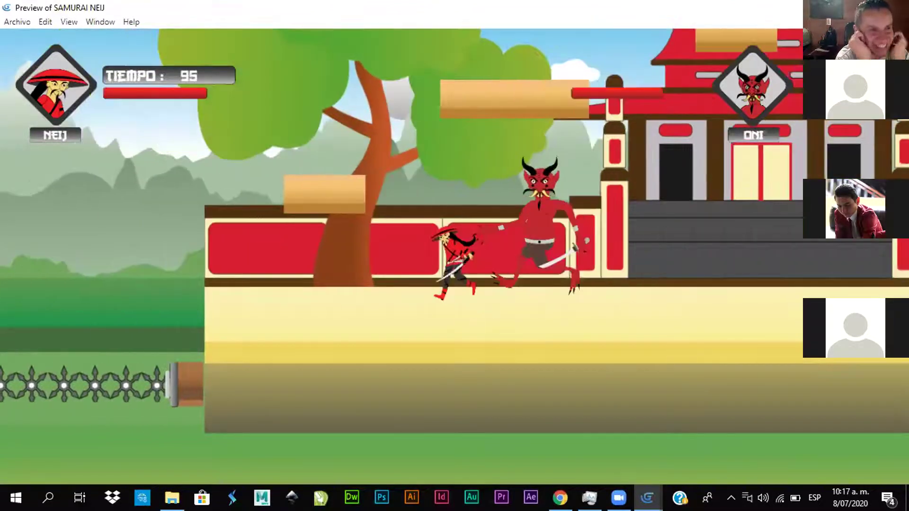
key("Up")
key("Right")
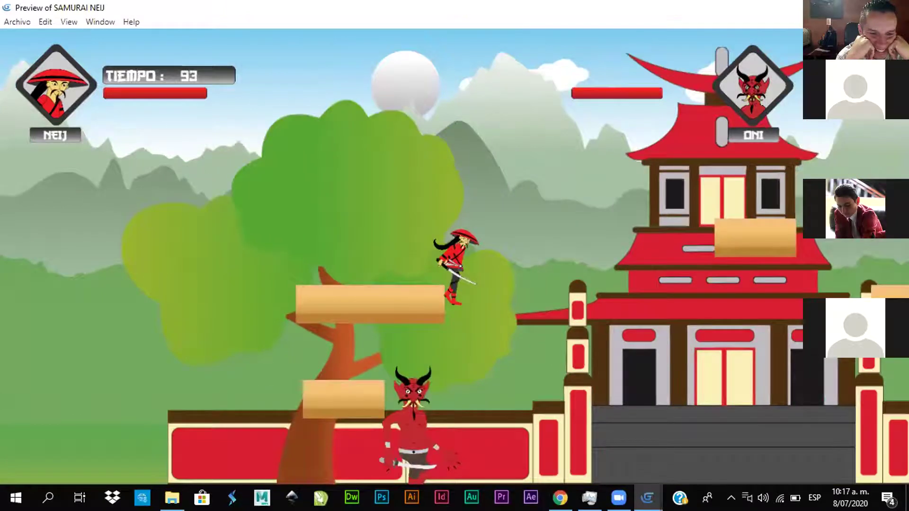
Fight Oni in front of the temple steps until the victory screen, and close the SAMURAI NEIJ preview
key("Left")
key("Right")
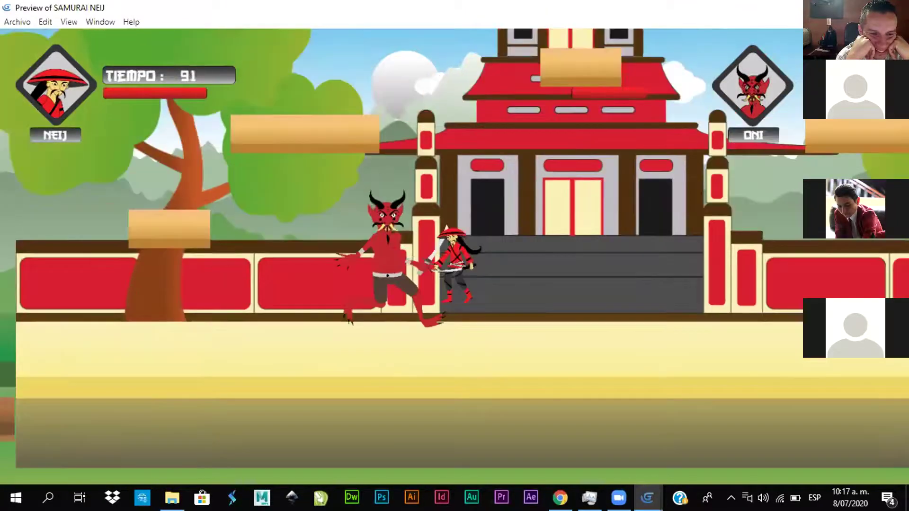
key("Left")
key("Right")
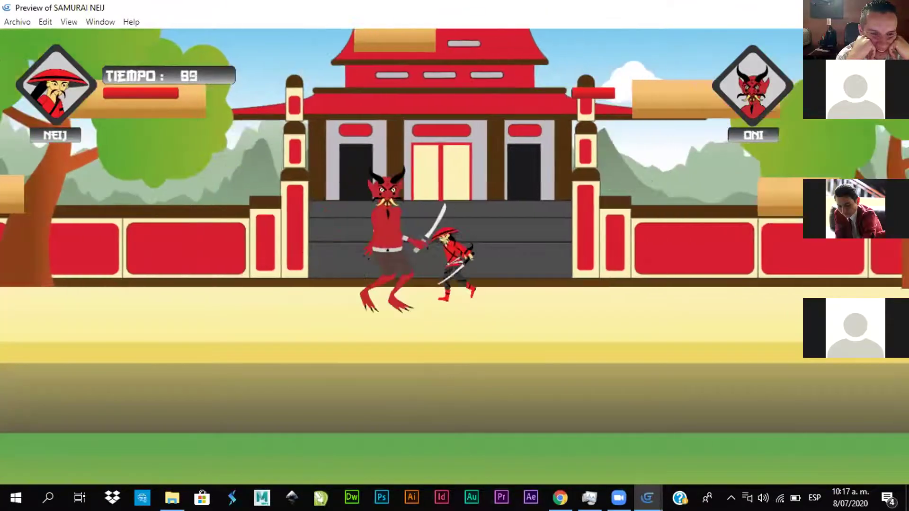
key("Left")
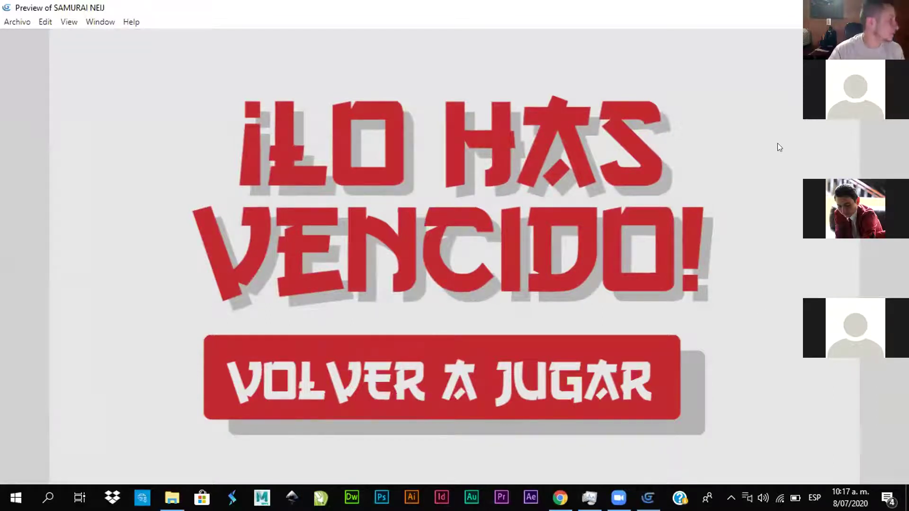
key("alt+F4")
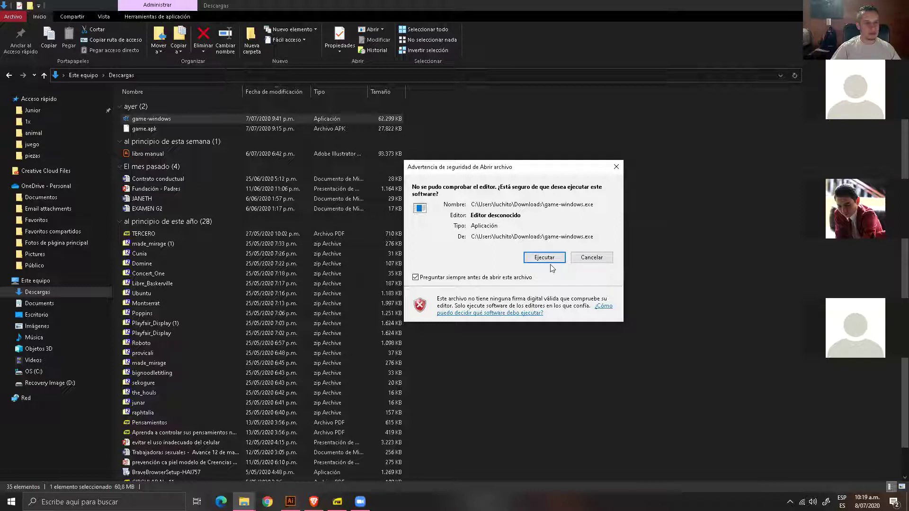
Run game-windows.exe despite the security warning, try a first bicycle run in HUYE, and return to its title screen
left_click(549, 259)
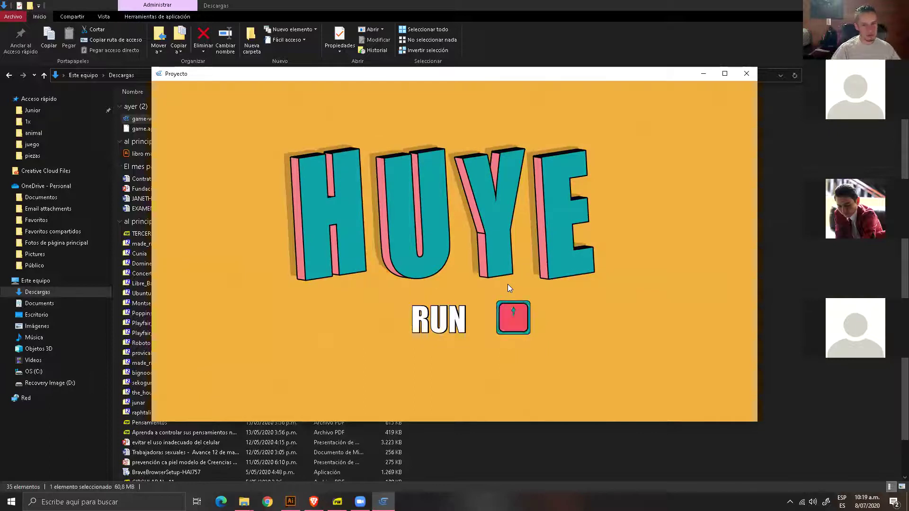
key("Up")
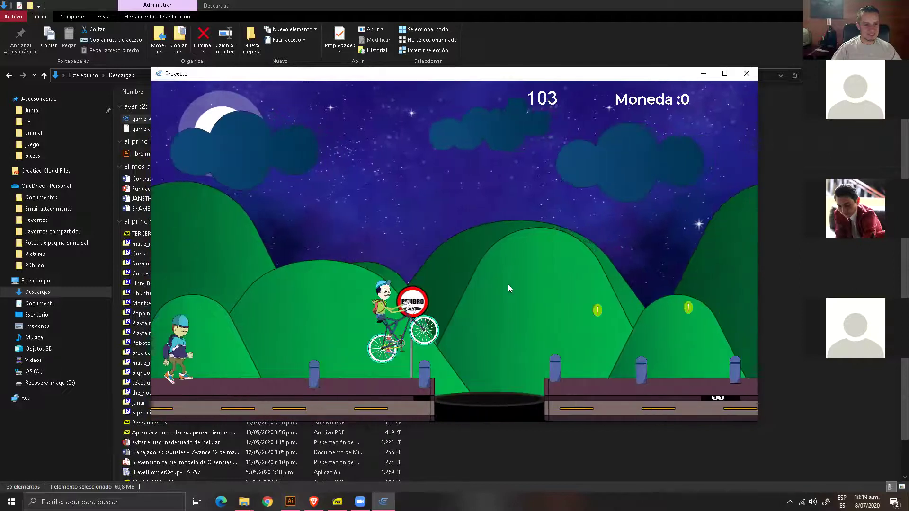
key("Up")
key("space")
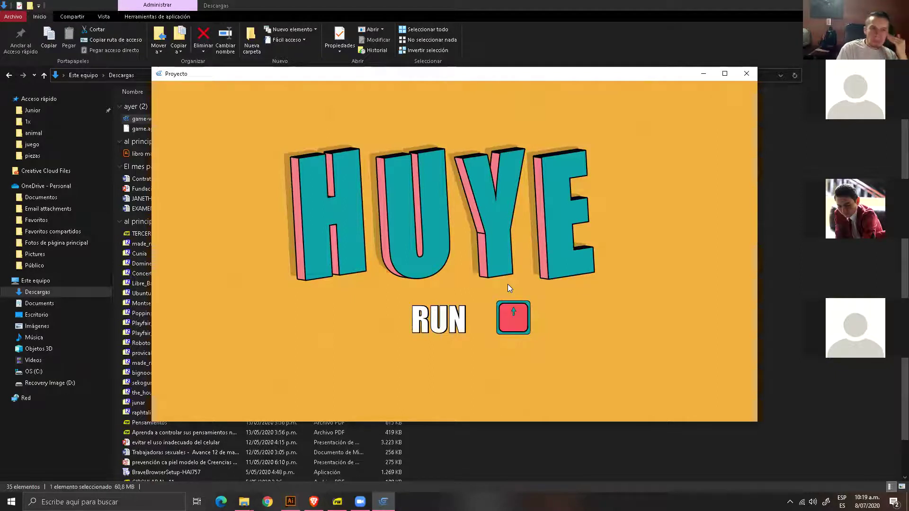
Try another bicycle run in HUYE and restart it from the TE ROBARON screen
key("Up")
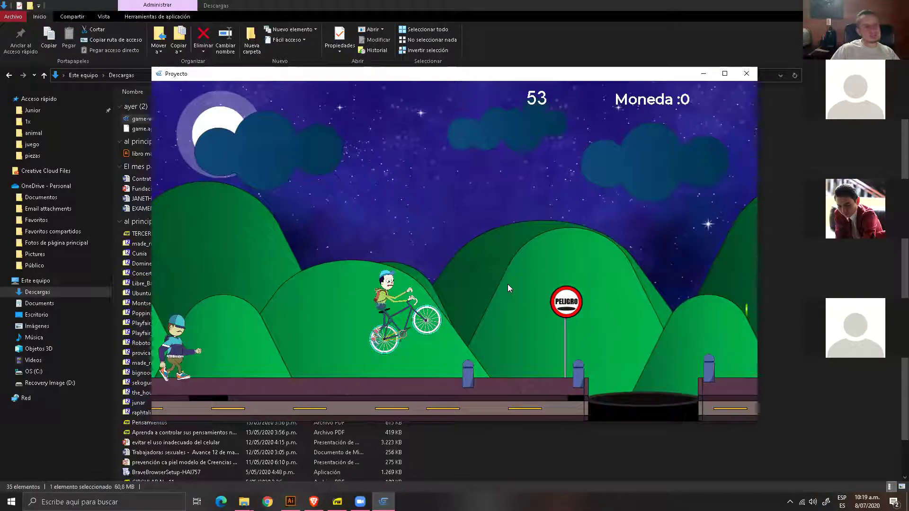
key("Up")
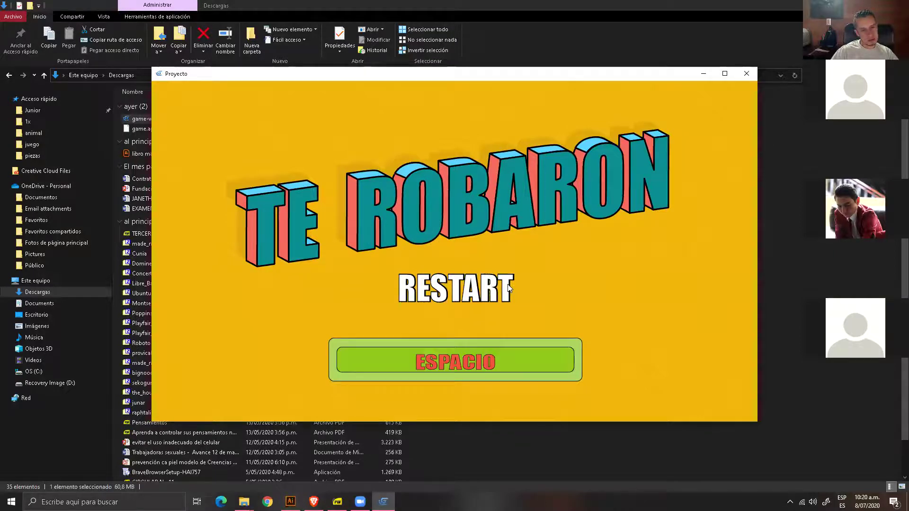
key("space")
key("Up")
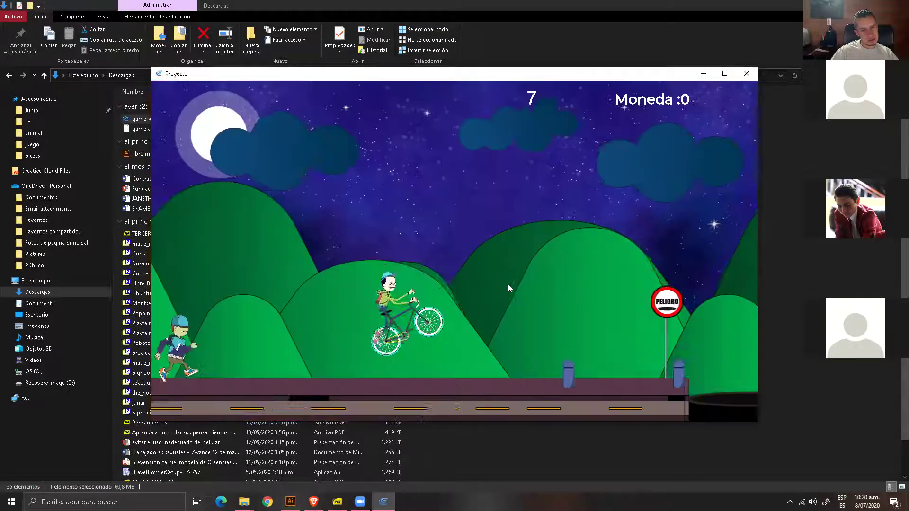
Ride past the chasing thief and jump over the manholes marked with PELIGRO signs, collecting coins
key("Up")
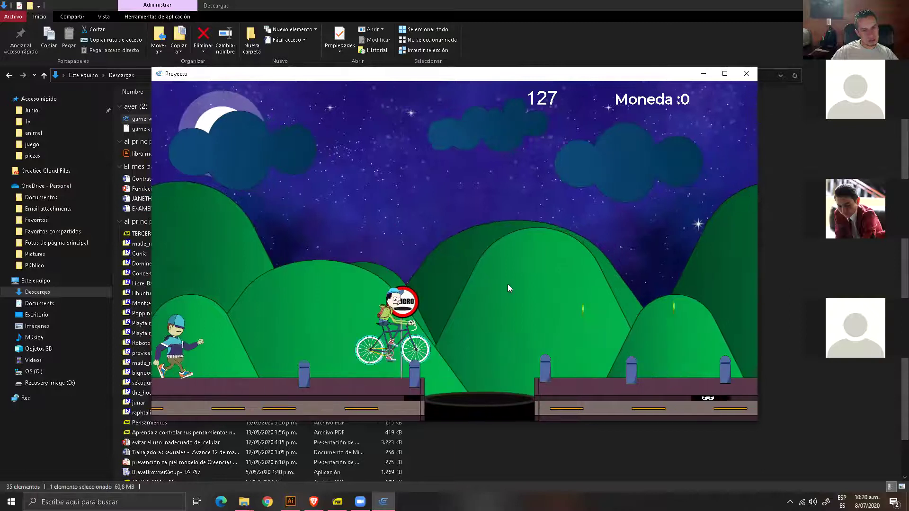
key("Up")
key("Up")
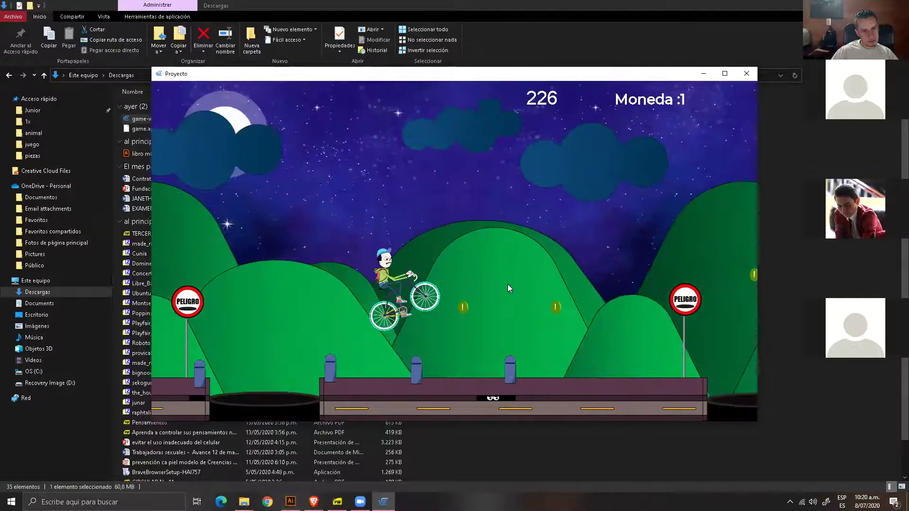
key("Up")
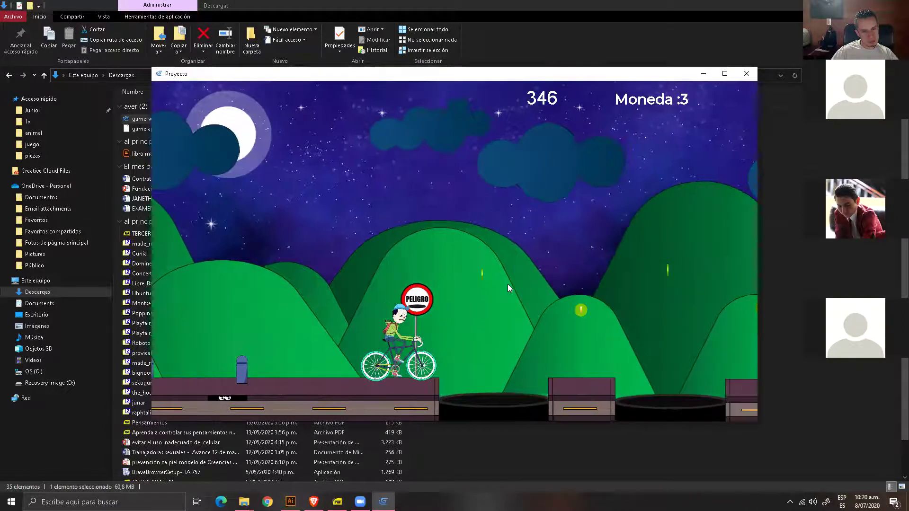
key("Up")
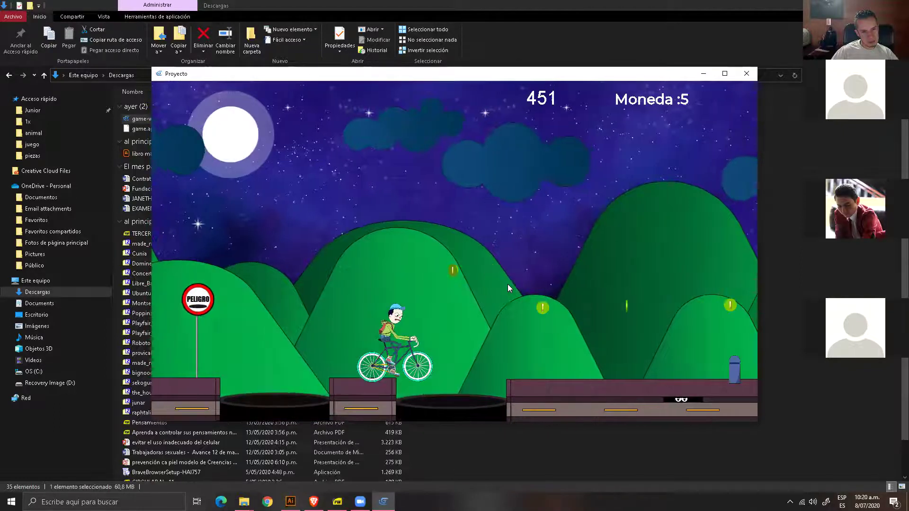
key("Up")
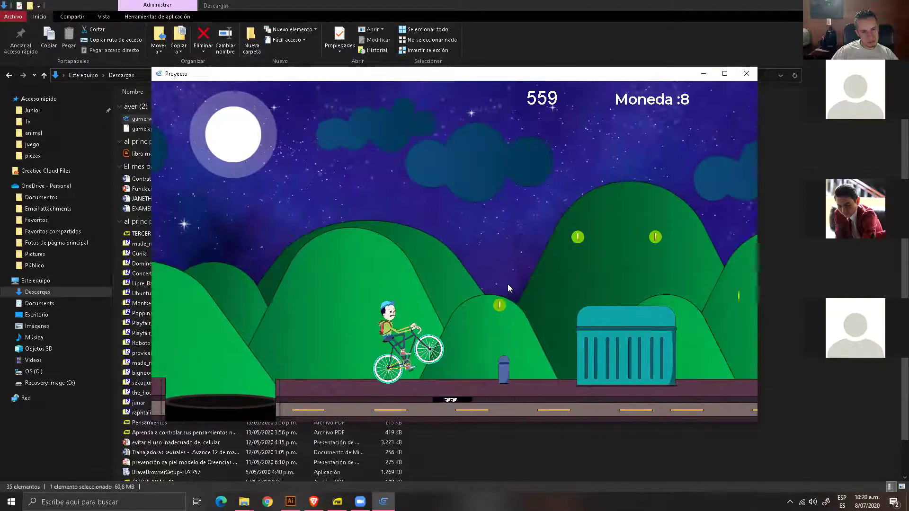
Jump over the small blue bin, the large teal dumpster, and the wire trash baskets while collecting coins
key("Up")
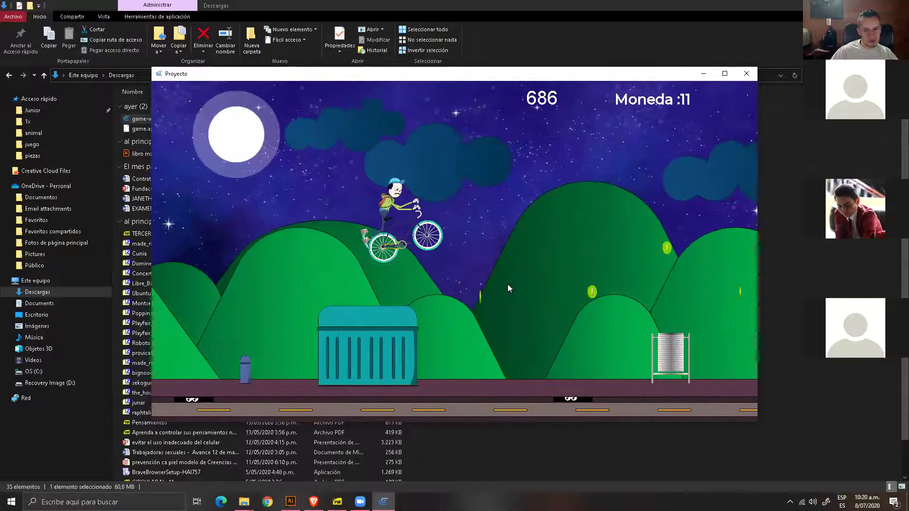
key("Up")
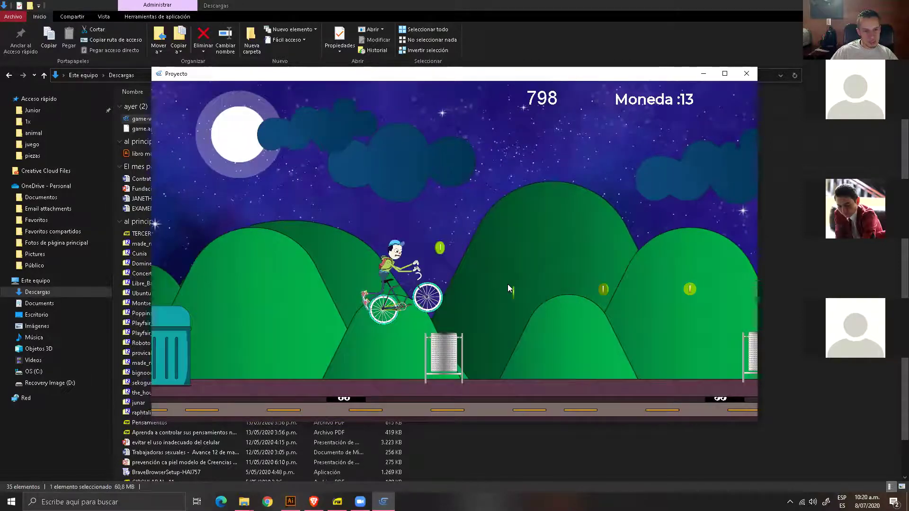
key("Up")
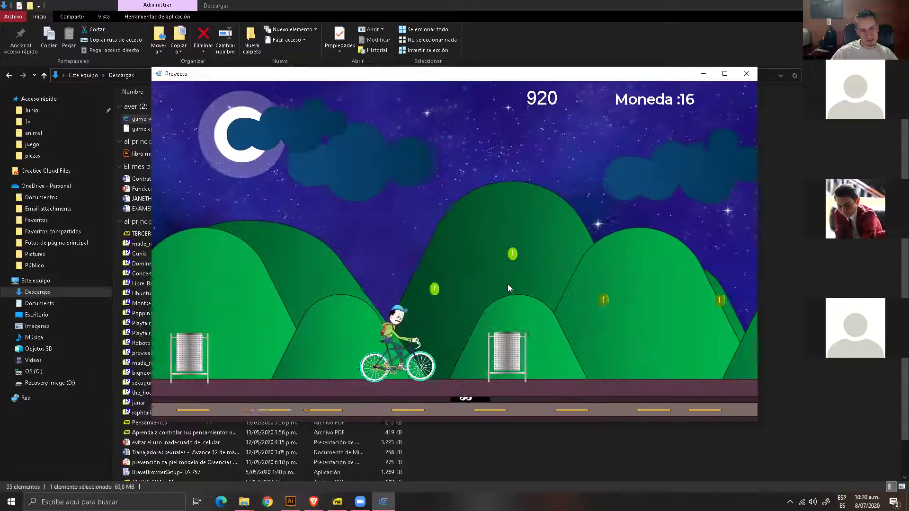
key("Up")
key("Up")
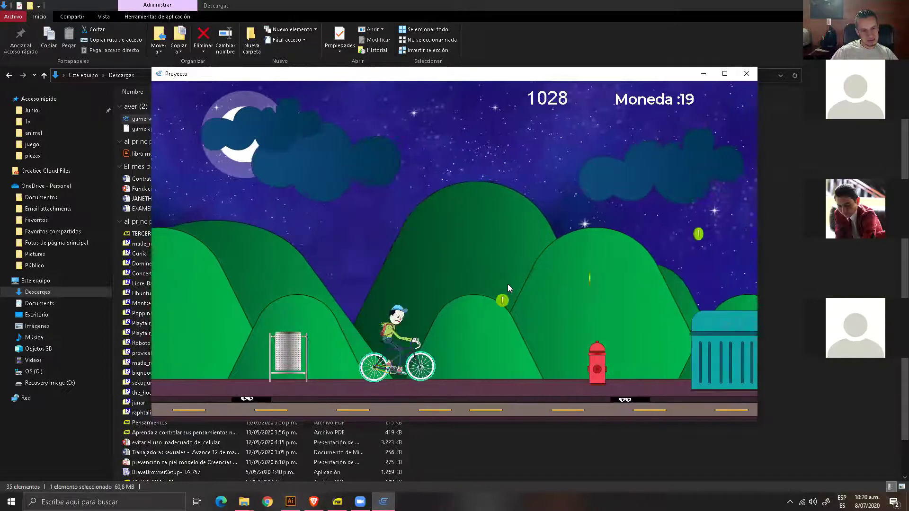
Jump over the red hydrant, the second teal dumpster, and the double manhole, collecting the coins above
key("Up")
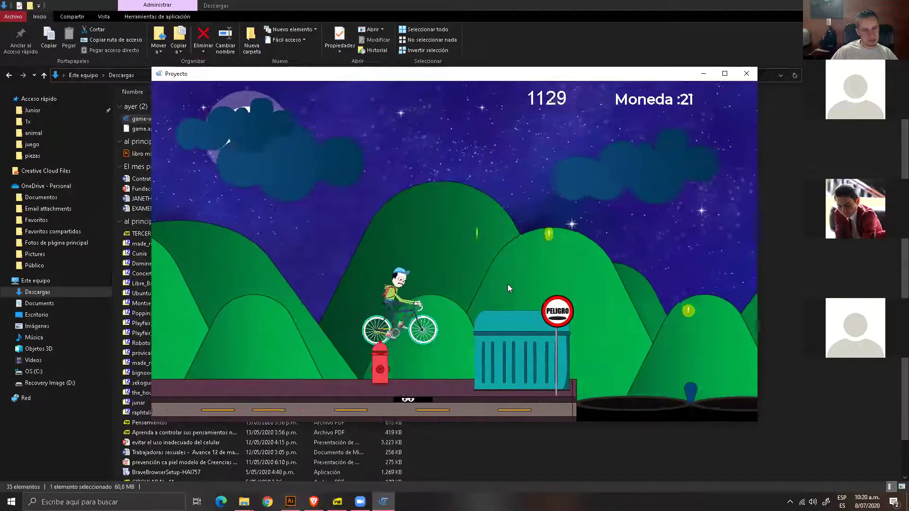
key("Up")
key("Up")
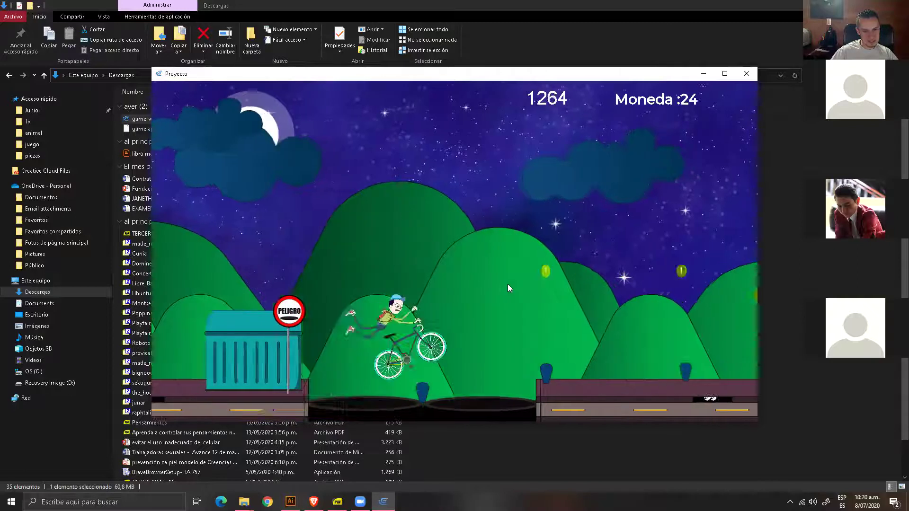
key("Up")
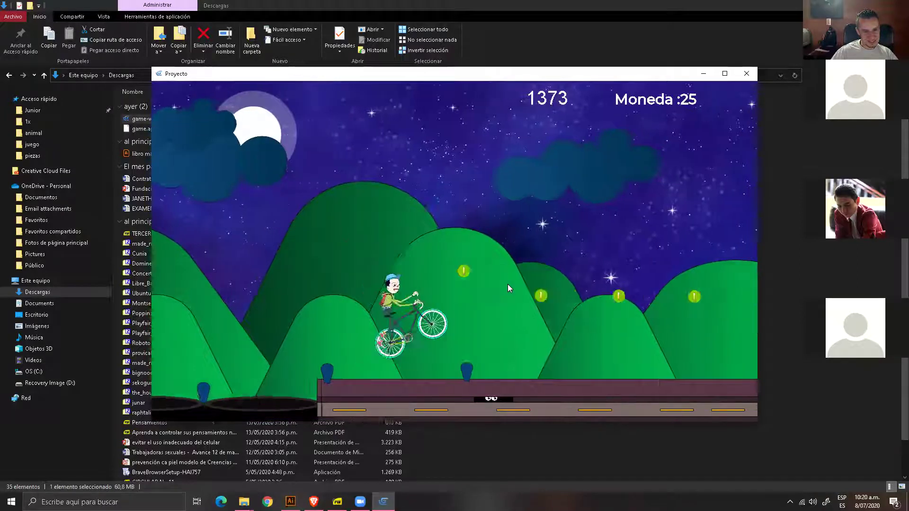
Jump over the narrow blue post and the tall black manhole behind the PELIGRO sign, collecting coins
key("Up")
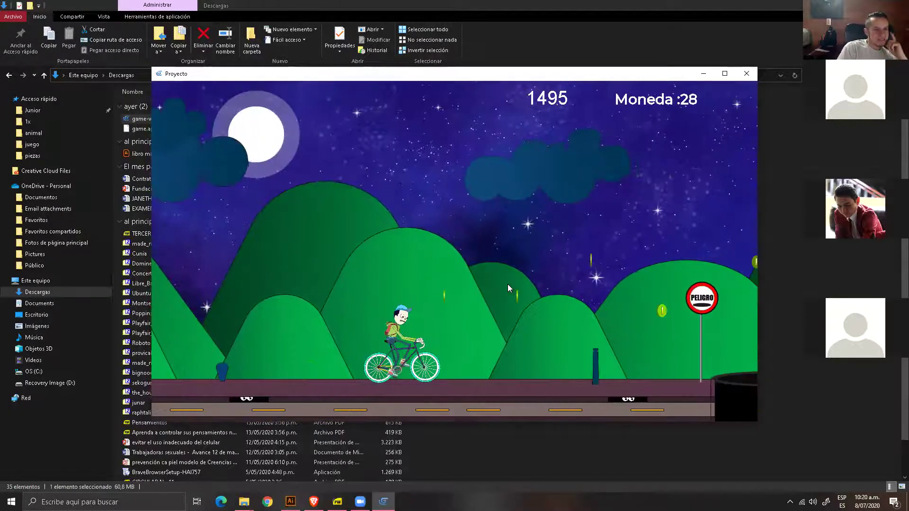
key("Up")
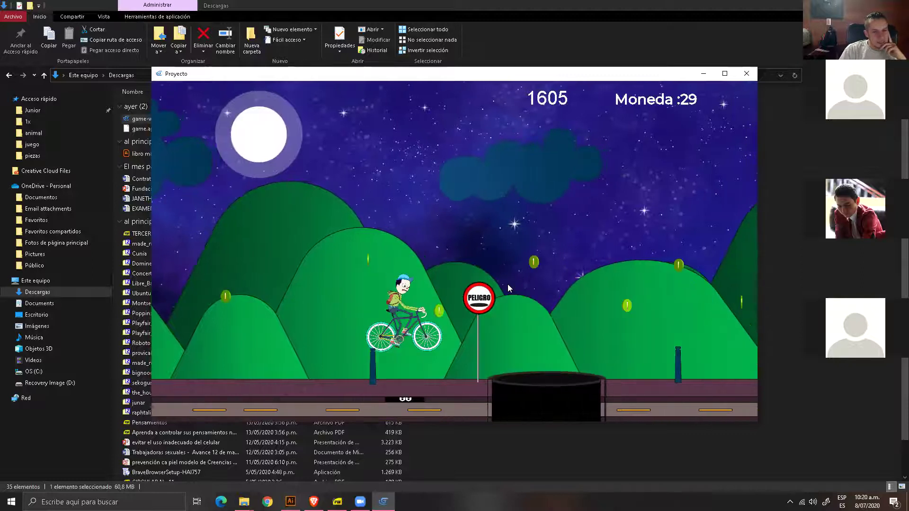
key("Up")
key("Up")
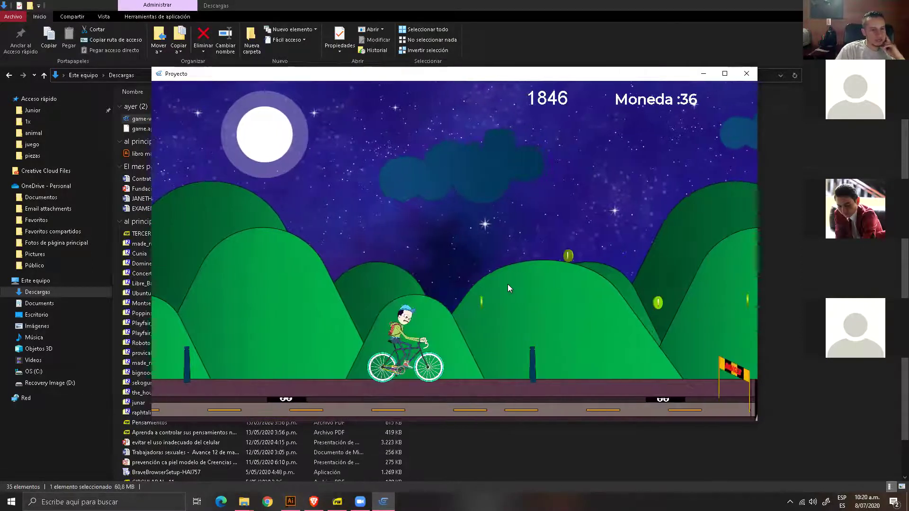
Jump the blue post before the barrier and clear the first spike pit above the floating red blocks
key("Up")
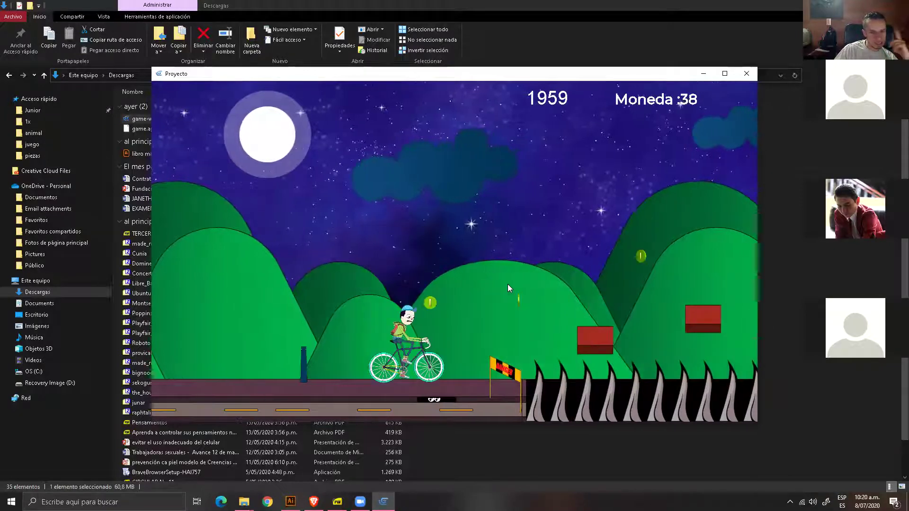
key("Up")
key("Up")
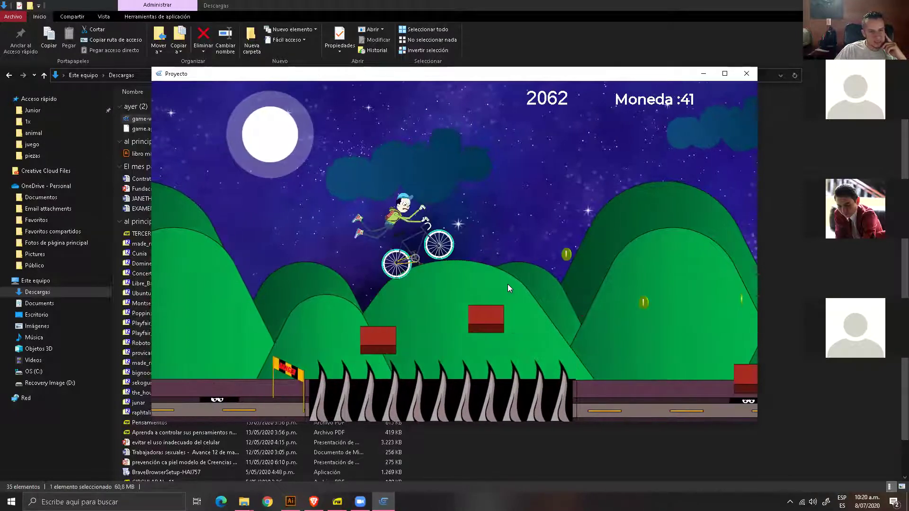
key("Up")
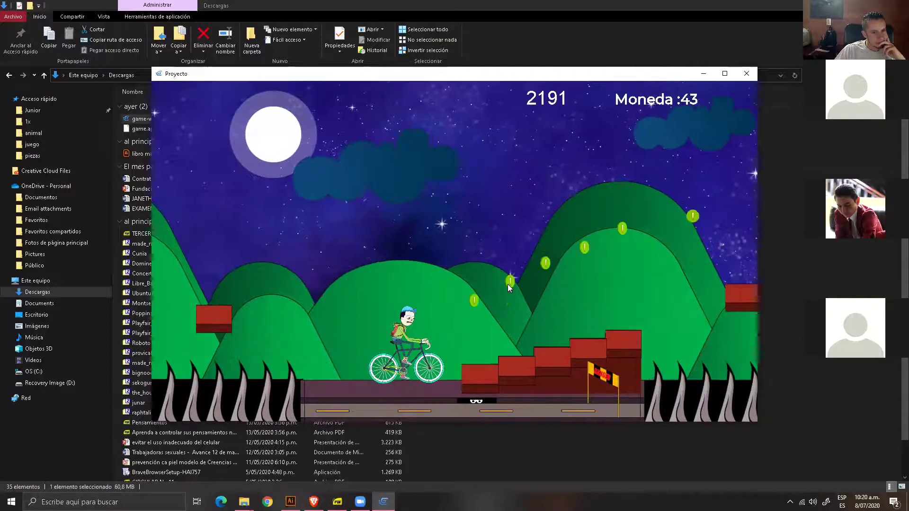
Climb the red brick stairs, cross the second spike pit over the floating blocks, and ride down the far stairs
key("Up")
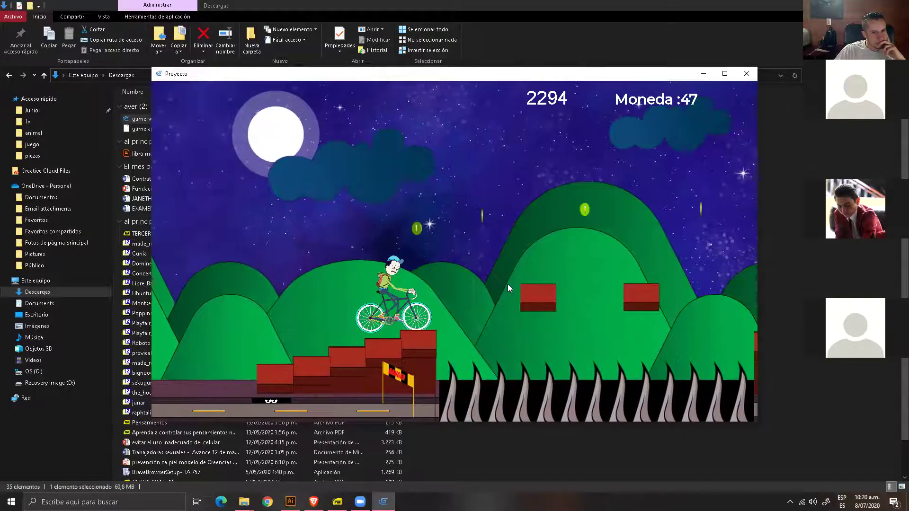
key("Up")
key("Up")
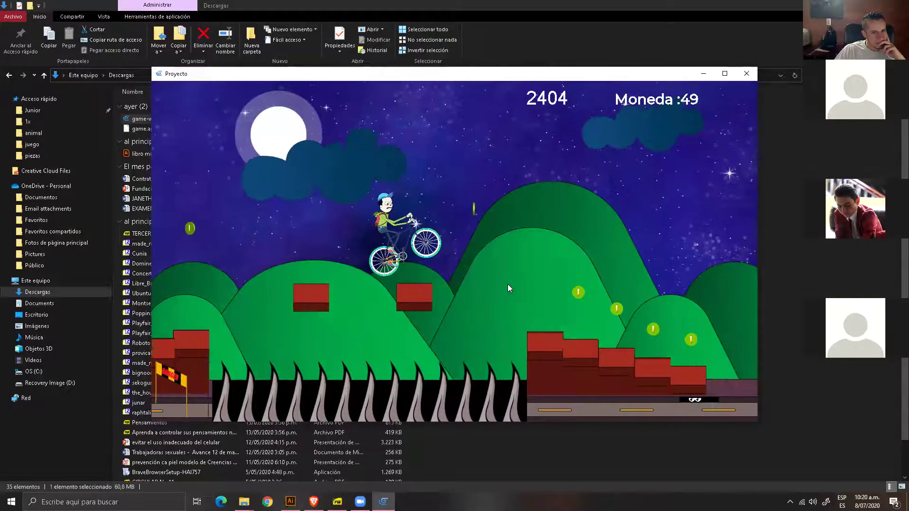
key("Up")
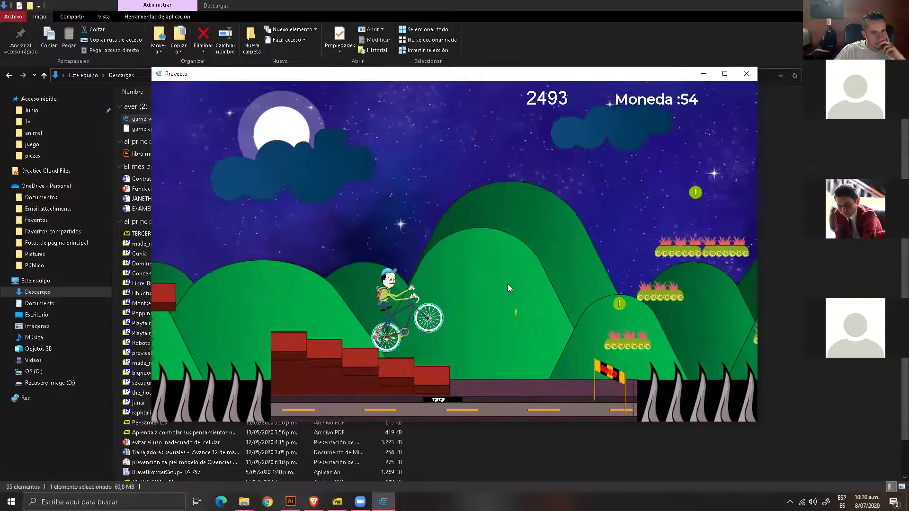
Leave the red stairs and cross the third spike pit over the floating grass platforms, clearing the barrel and the thief
key("Up")
key("Up")
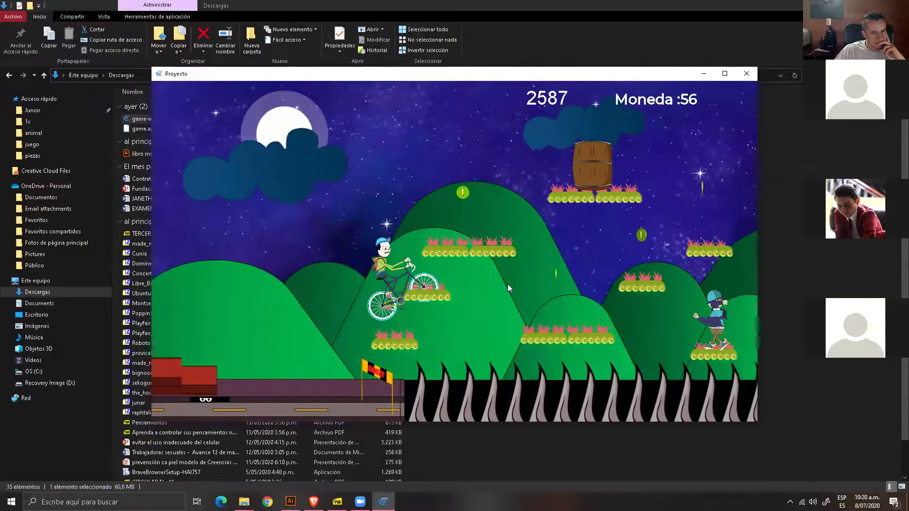
key("Up")
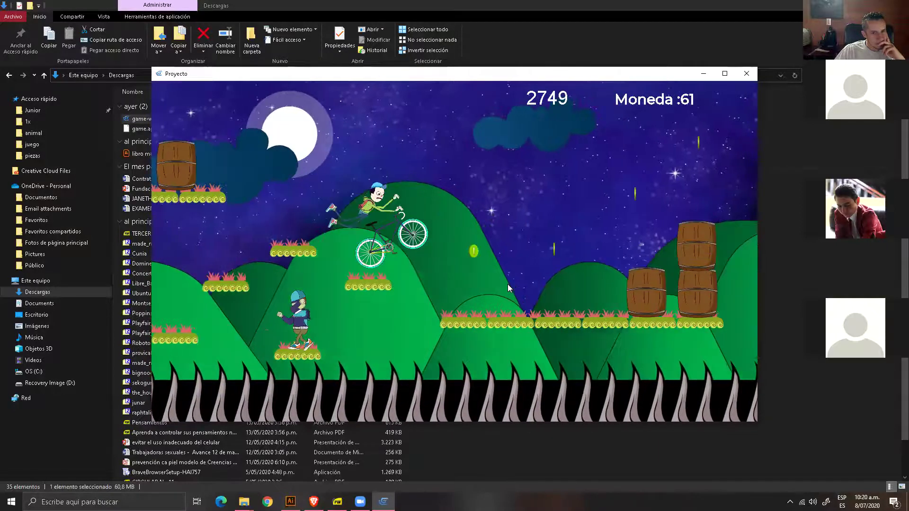
Jump over the stacked barrels and across the small grass islands onto the high lollipop platform, collecting coins
key("Up")
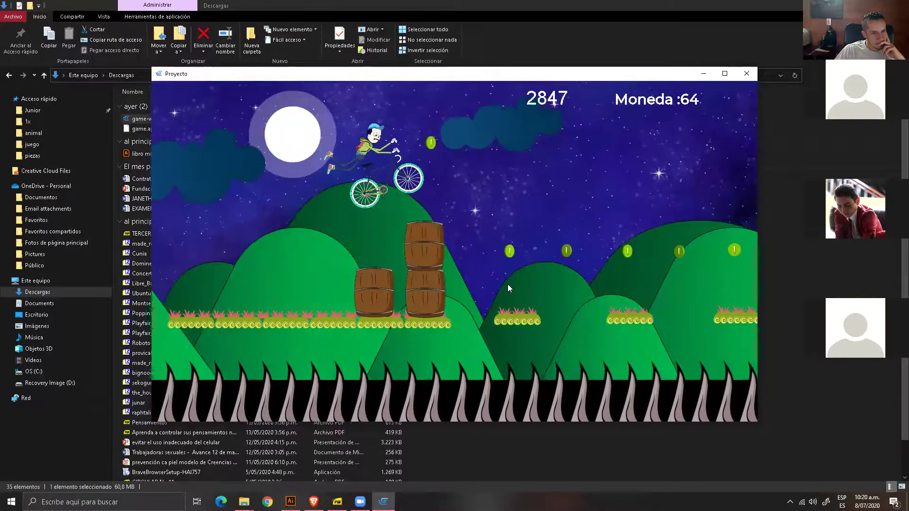
key("space")
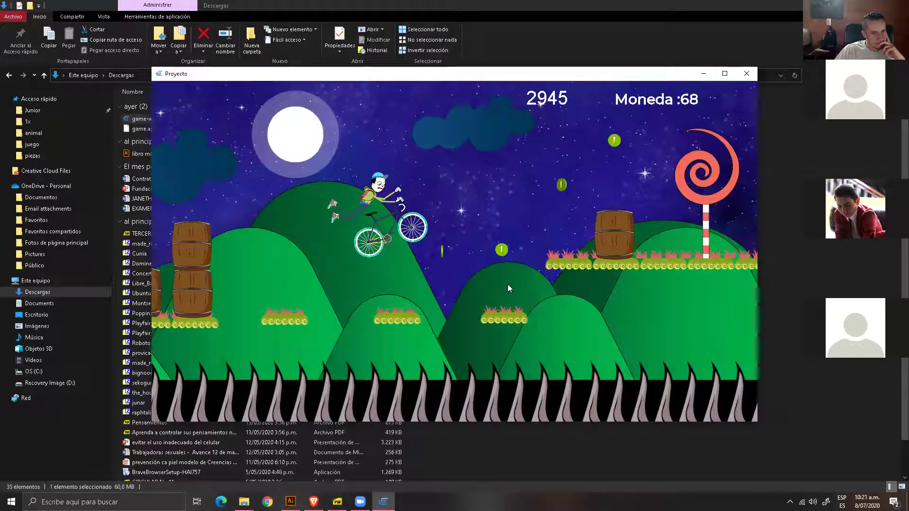
key("space")
key("space")
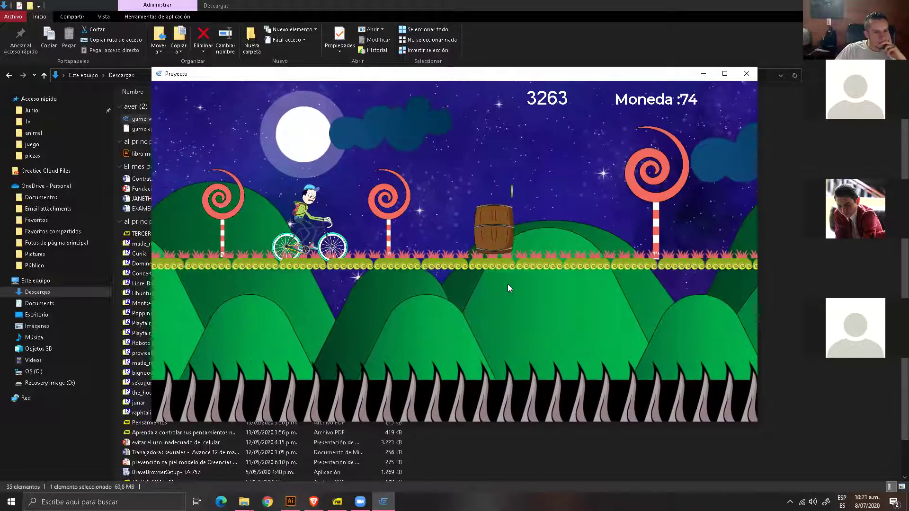
Jump the barrel between the lollipops, collect the coins, and cross the gap down to the lower lollipop platform
key("space")
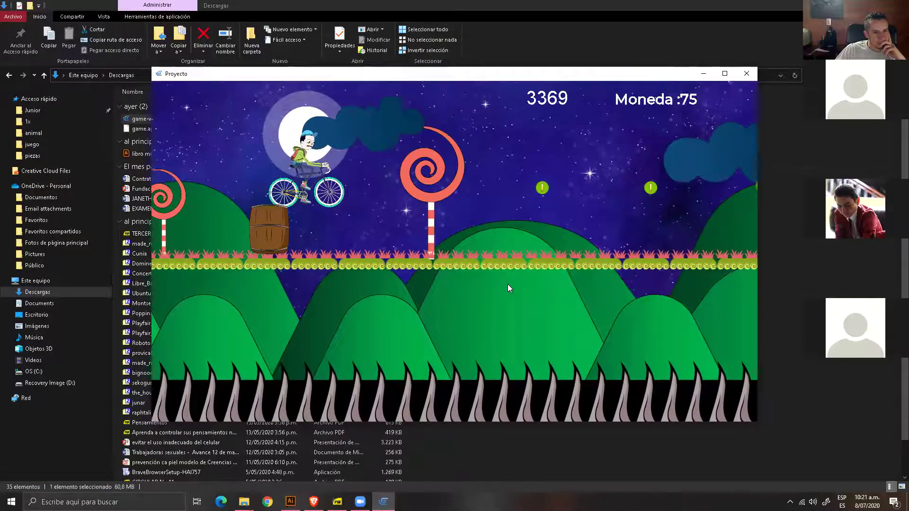
key("space")
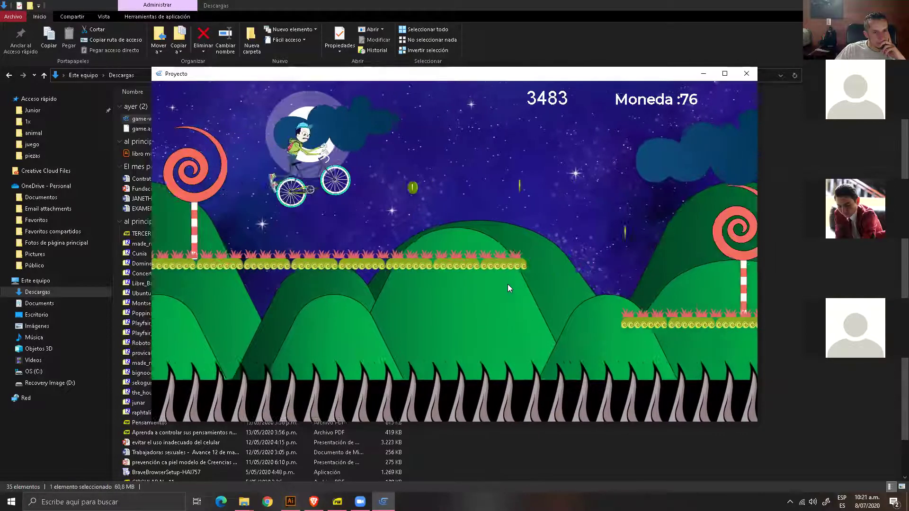
key("space")
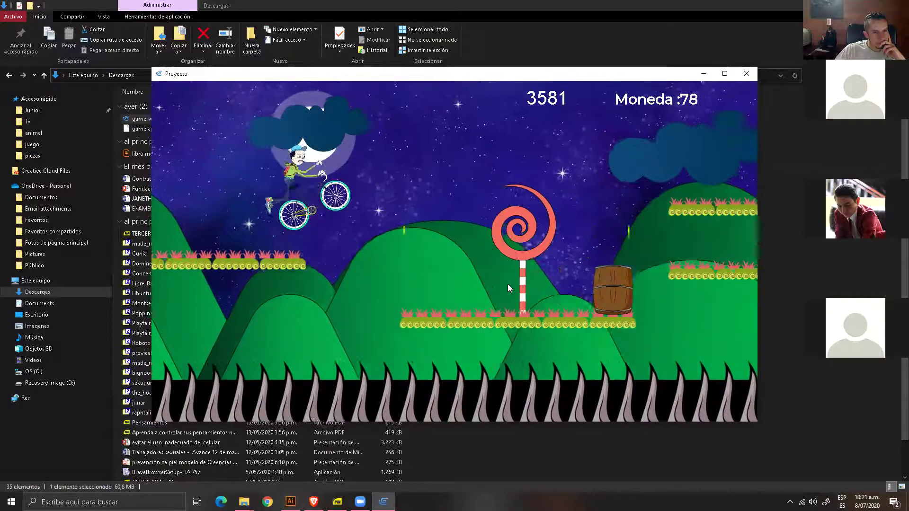
key("space")
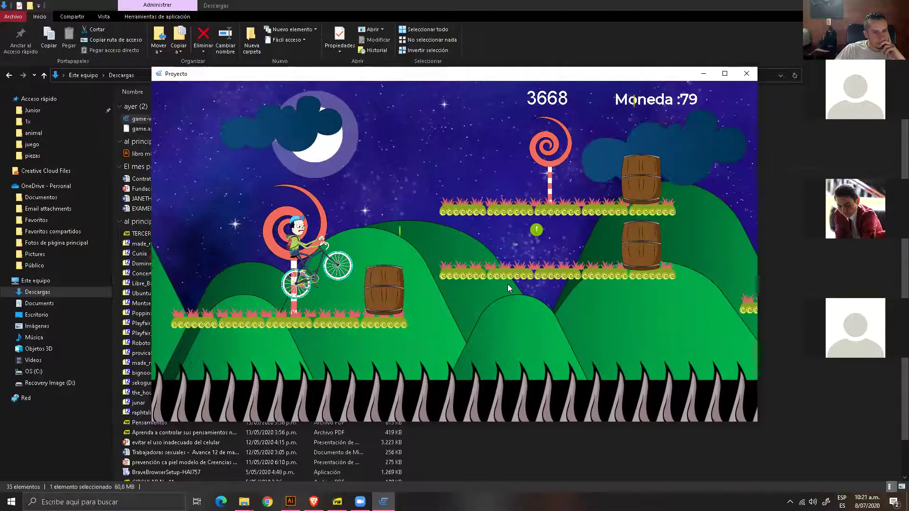
Jump onto the upper of the two stacked platforms, clear its barrel, and pass the running thief and the following barrel
key("space")
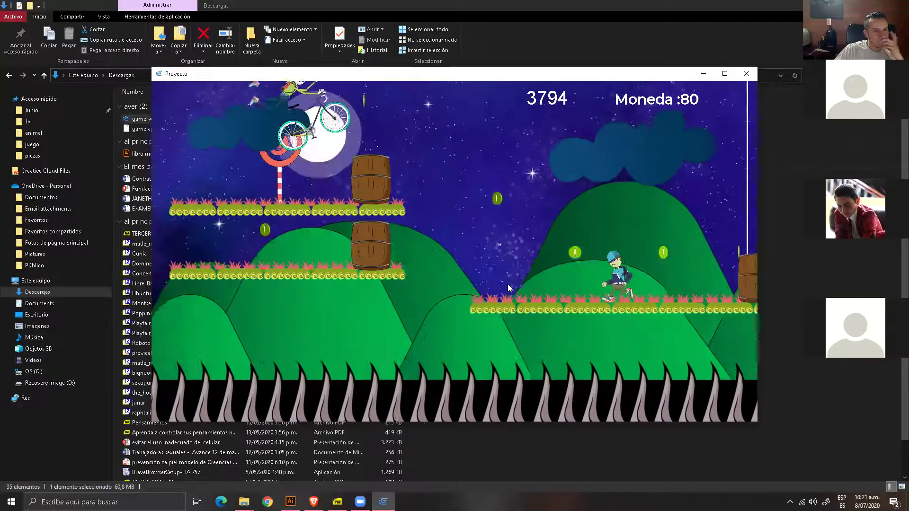
key("space")
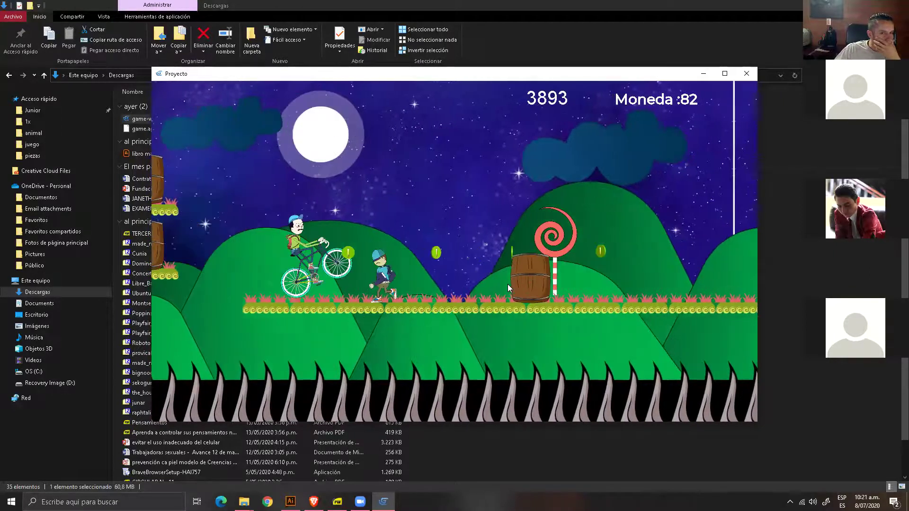
key("space")
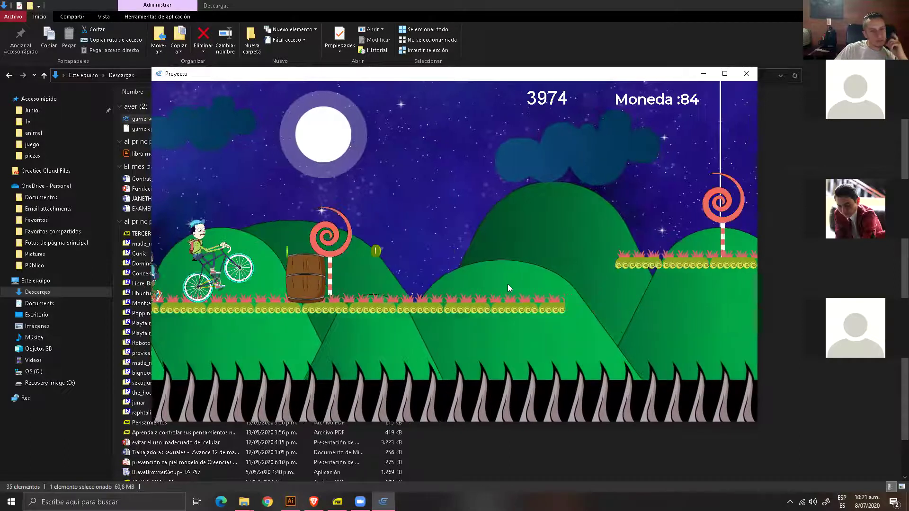
key("space")
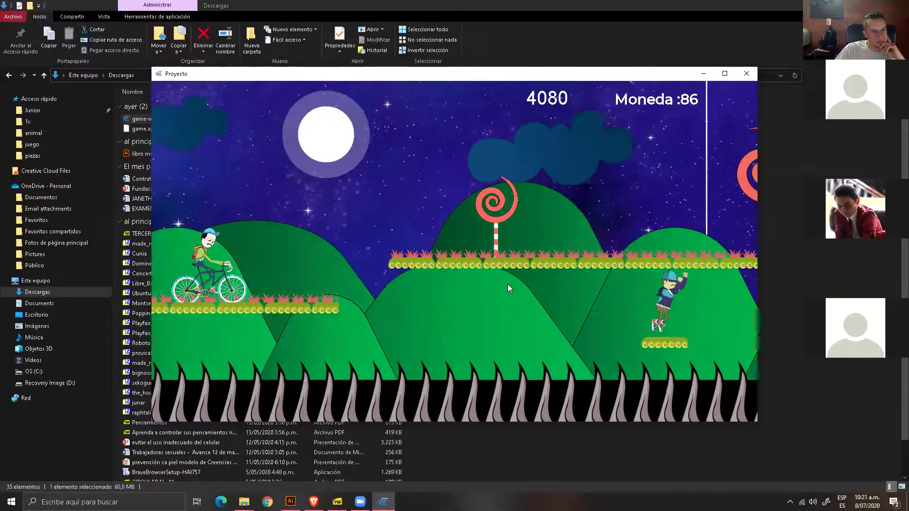
Jump up to the next long lollipop platform and ride through its block of coins
key("space")
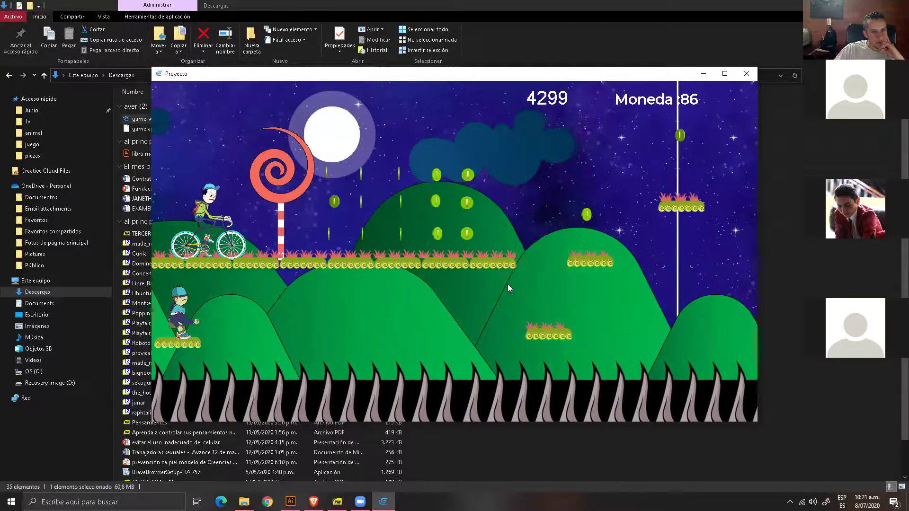
key("space")
key("space")
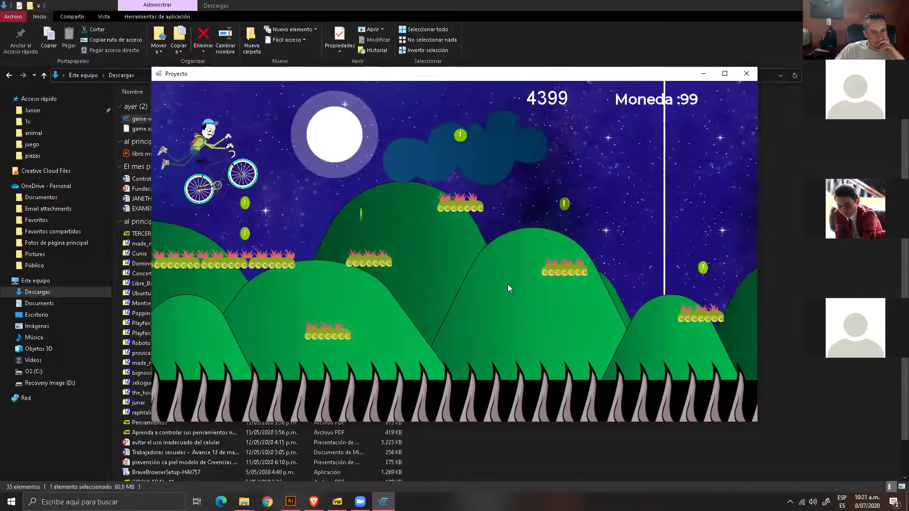
Cross the last small grass islands, descend to the road, and ride to the finish of the level
key("space")
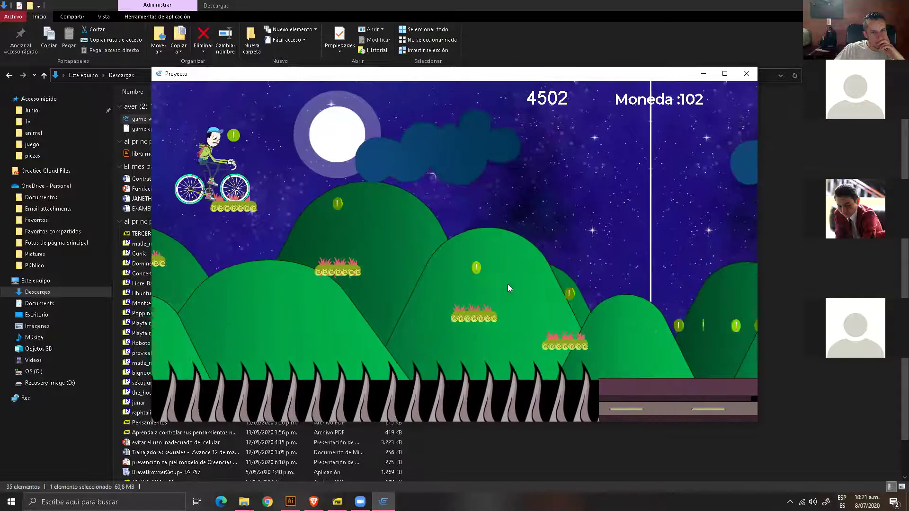
key("space")
key("space")
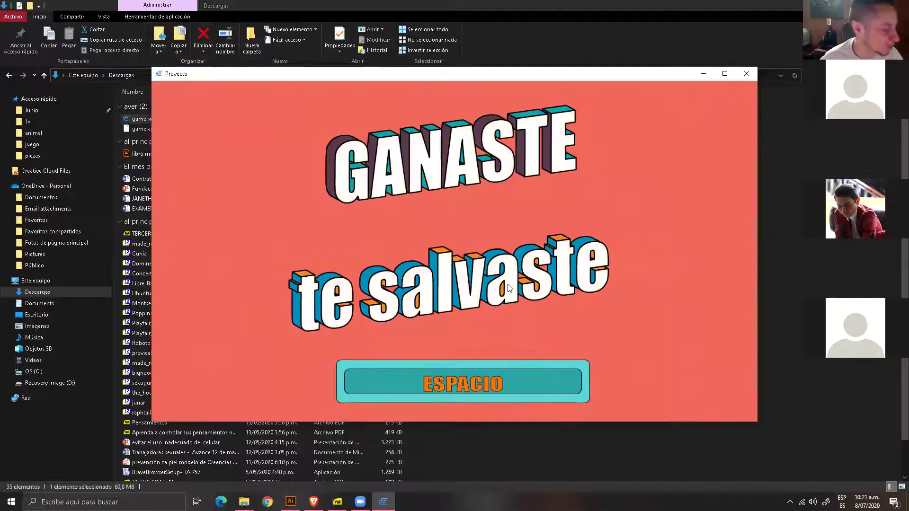
Start a new HUYE run and ride over the blue posts and the first manholes by the PELIGRO signs
key("space")
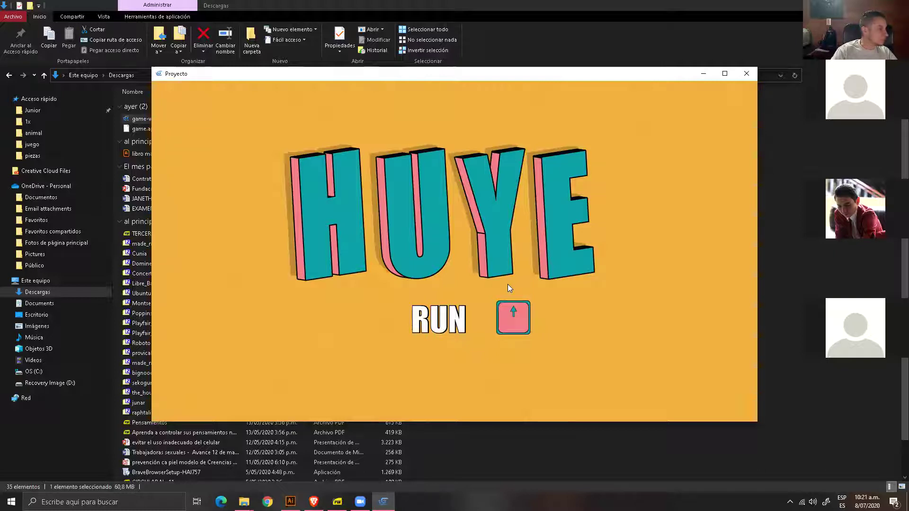
key("Up")
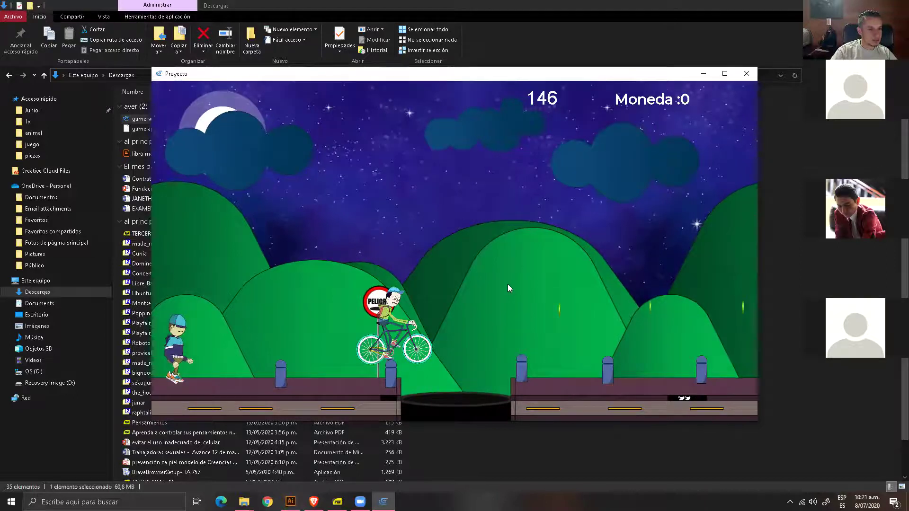
key("Up")
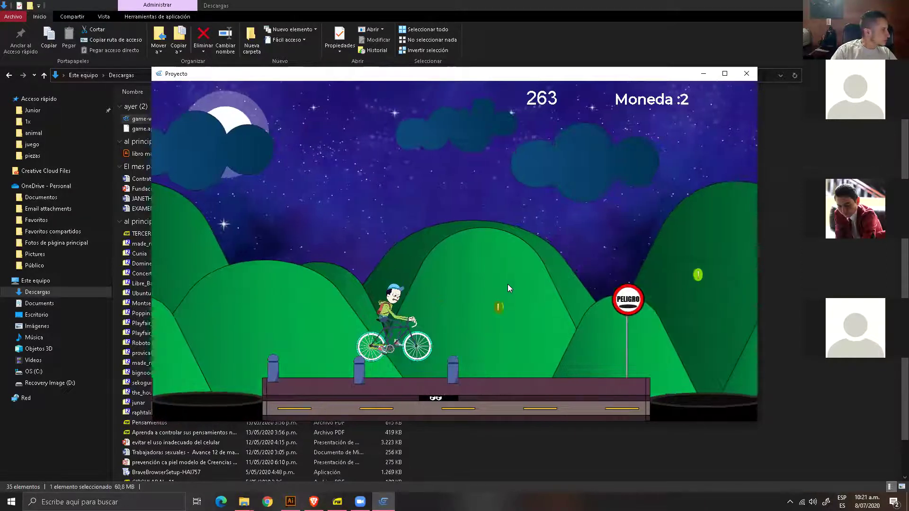
key("Up")
key("Up")
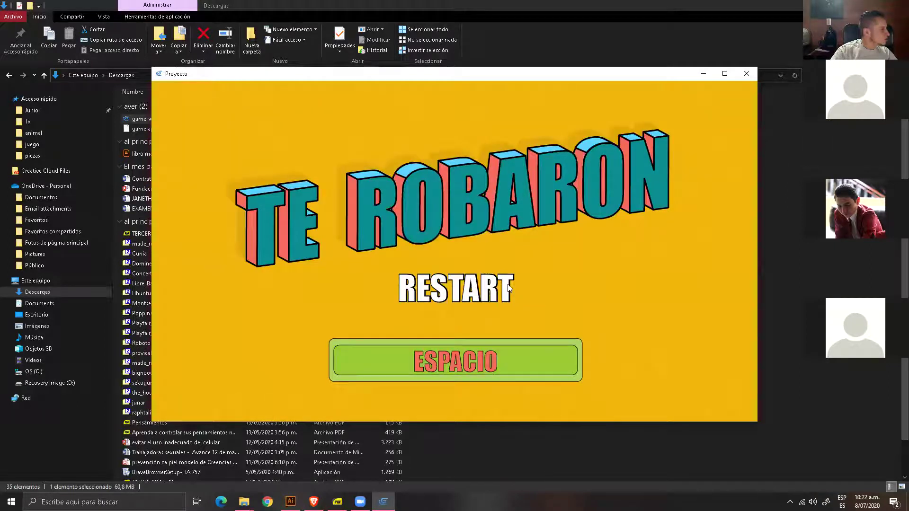
Return from the TE ROBARON screen to the title screen and close the game window
key("space")
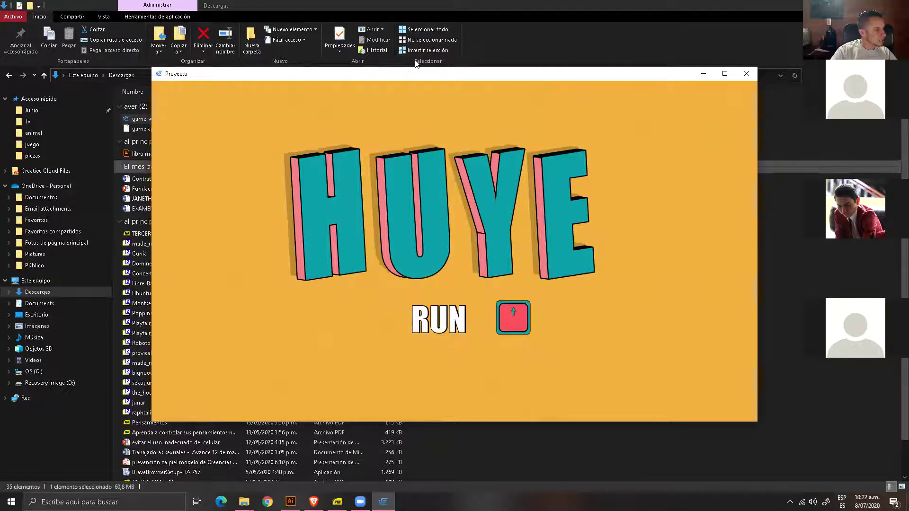
left_click(743, 75)
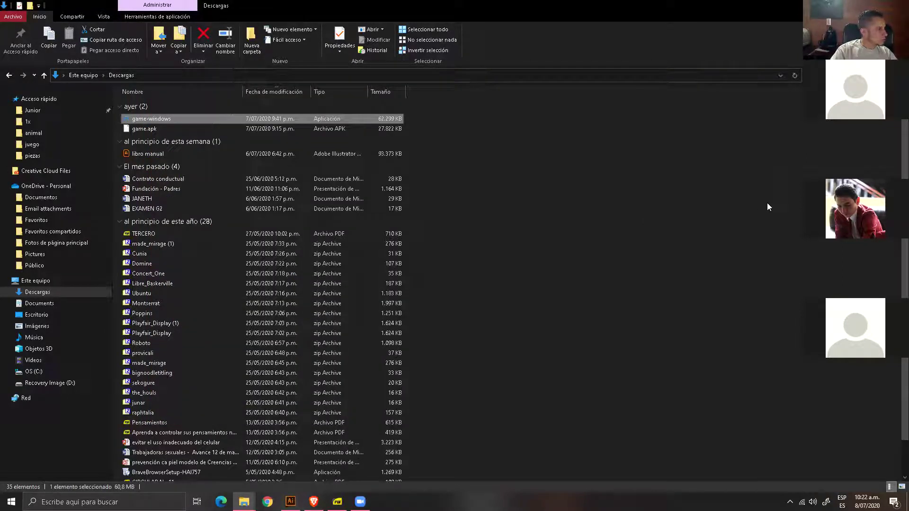
left_click(511, 33)
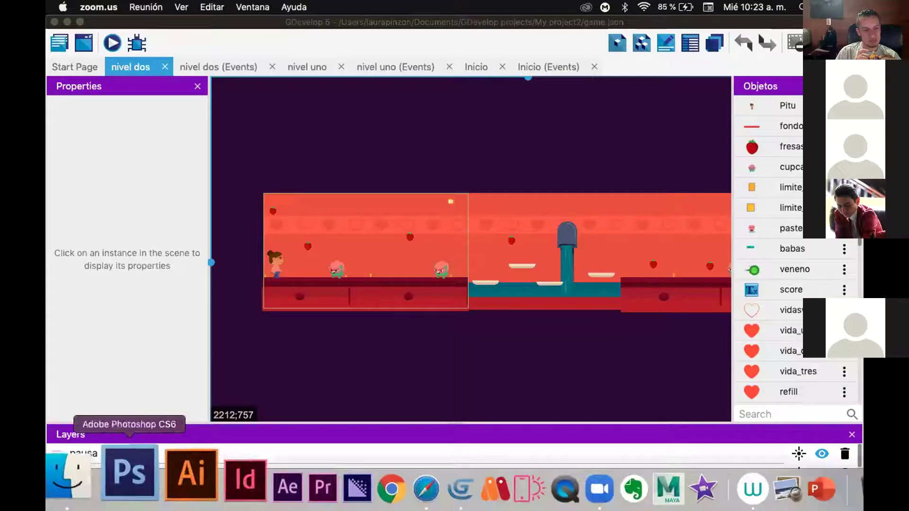
Switch to Finder, show the Descargas folder, and try to launch the Bugs n Cakes application
left_click(88, 496)
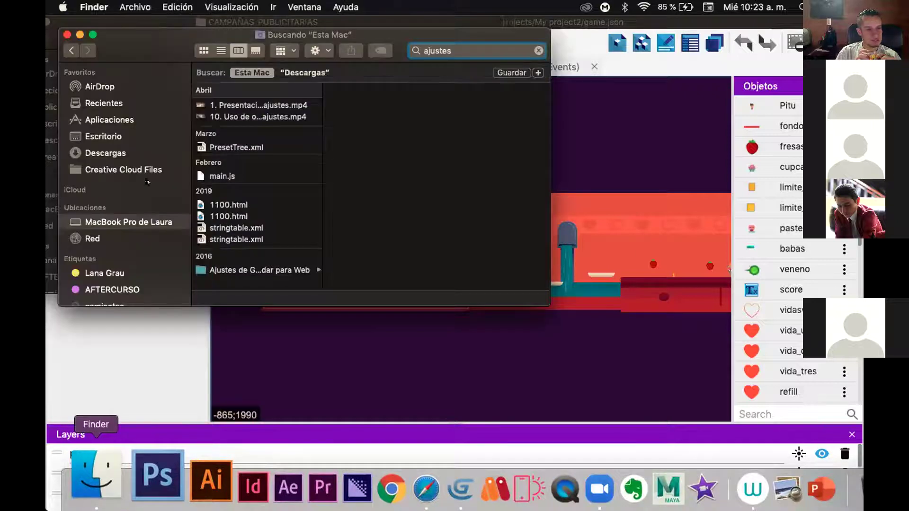
left_click(119, 152)
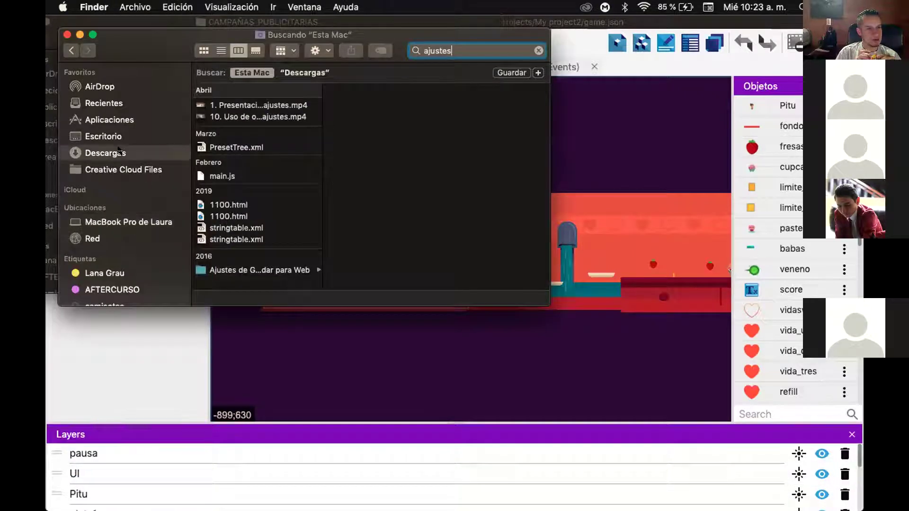
key("Escape")
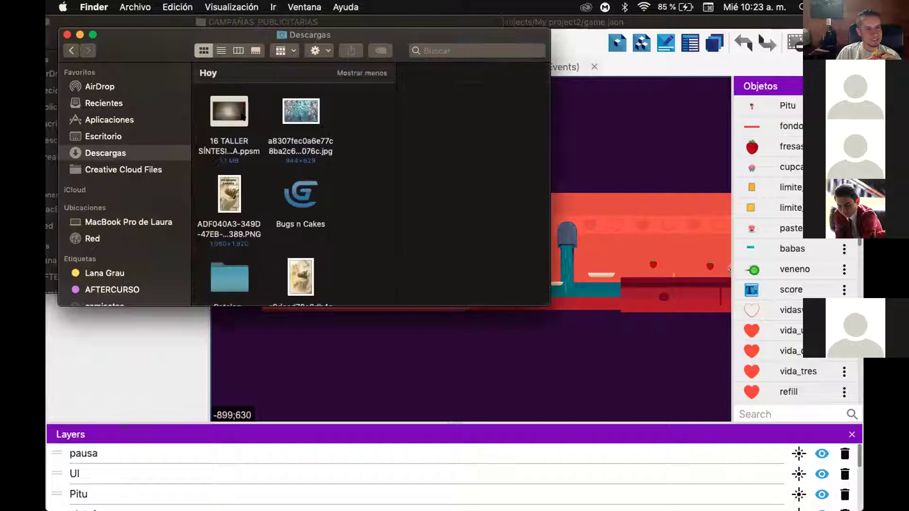
left_click(296, 207)
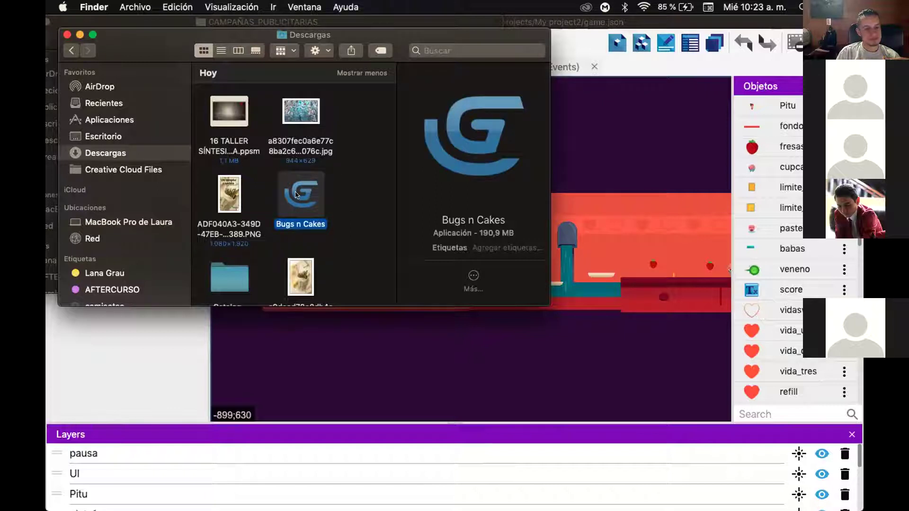
Close the Descargas and CAMPAÑAS_PUBLICITARIAS folder windows
left_click(80, 34)
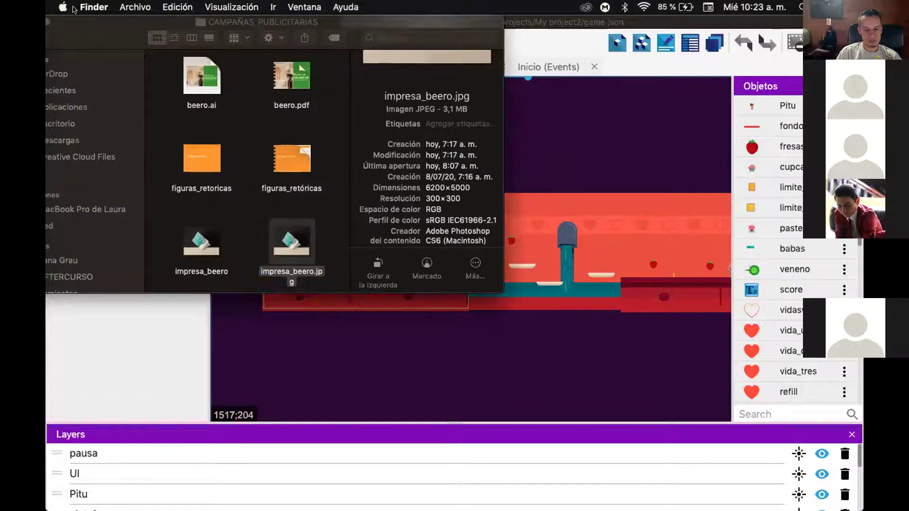
left_click_drag(53, 24, 176, 51)
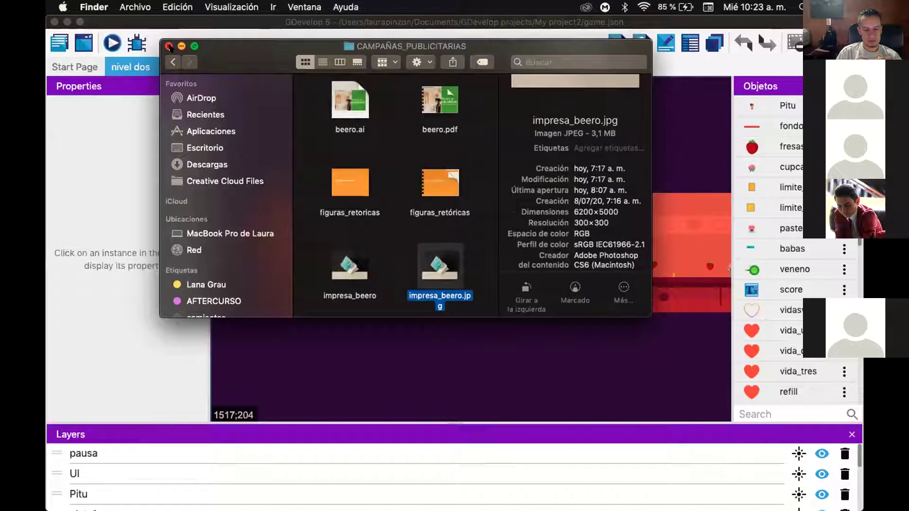
left_click(168, 46)
Move the Bugs n Cakes verification window aside and dismiss the unidentified-developer alert
mouse_move(474, 490)
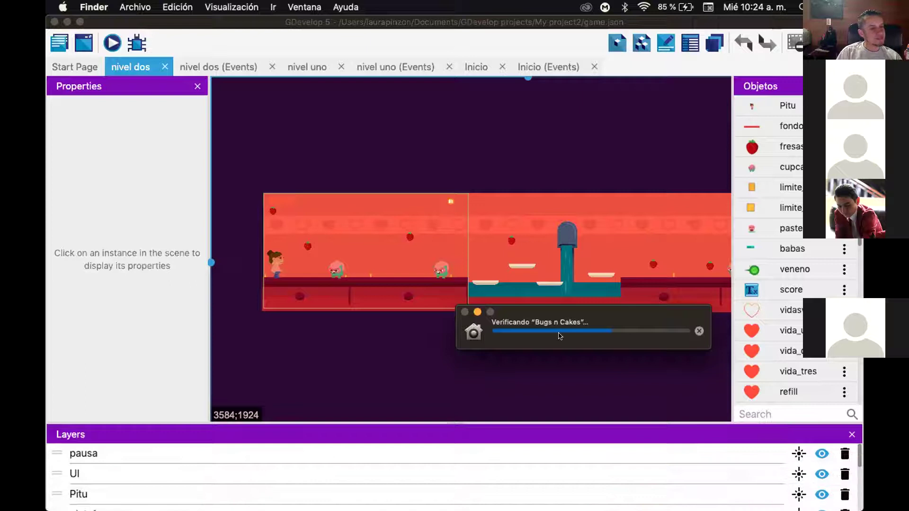
left_click_drag(544, 317, 409, 286)
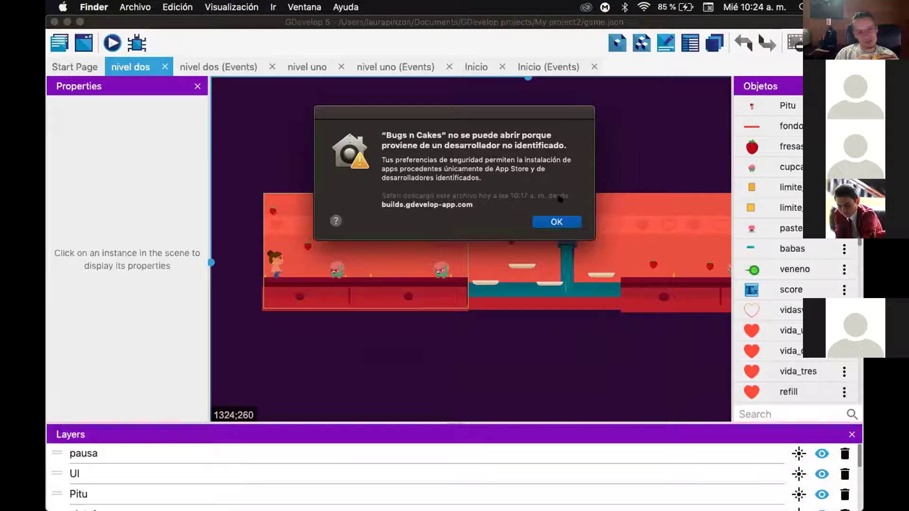
left_click(556, 221)
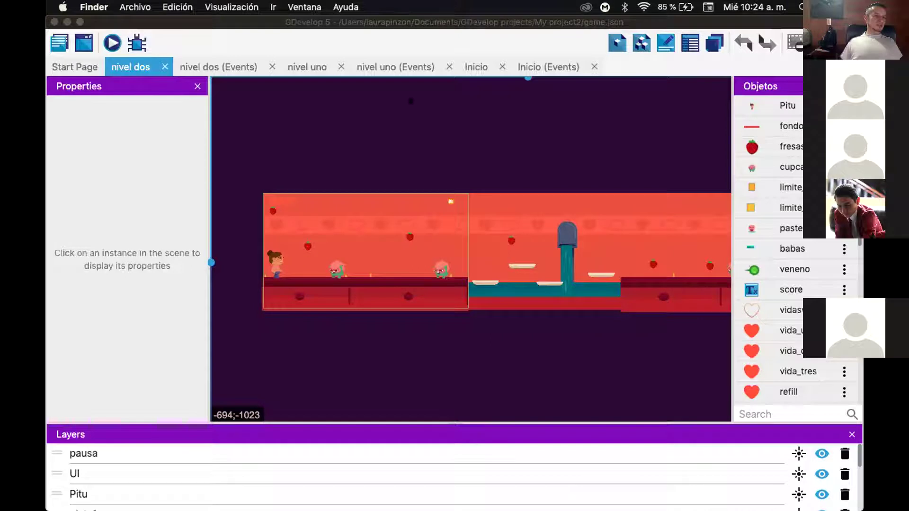
Set the nivel dos scene's zoom to 50% and examine its opening section with Pitu and the cupcake enemies
left_click(528, 78)
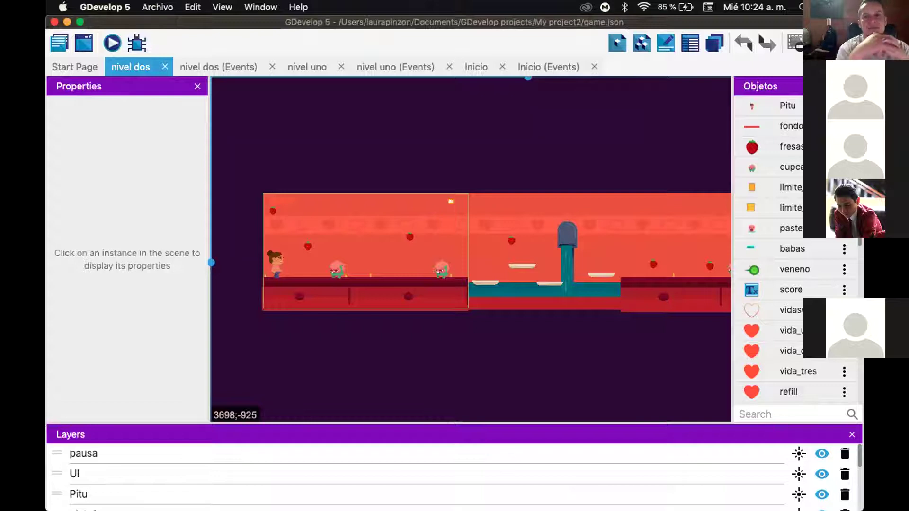
left_click(795, 43)
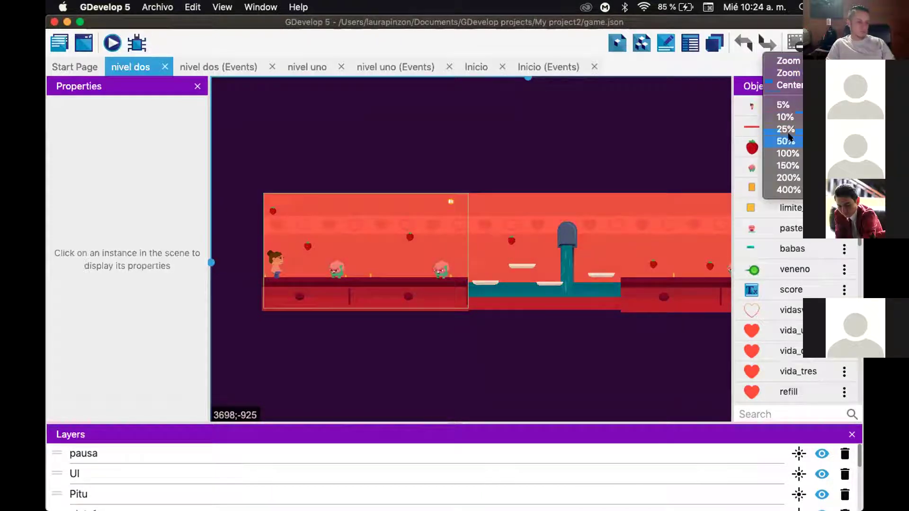
left_click(786, 140)
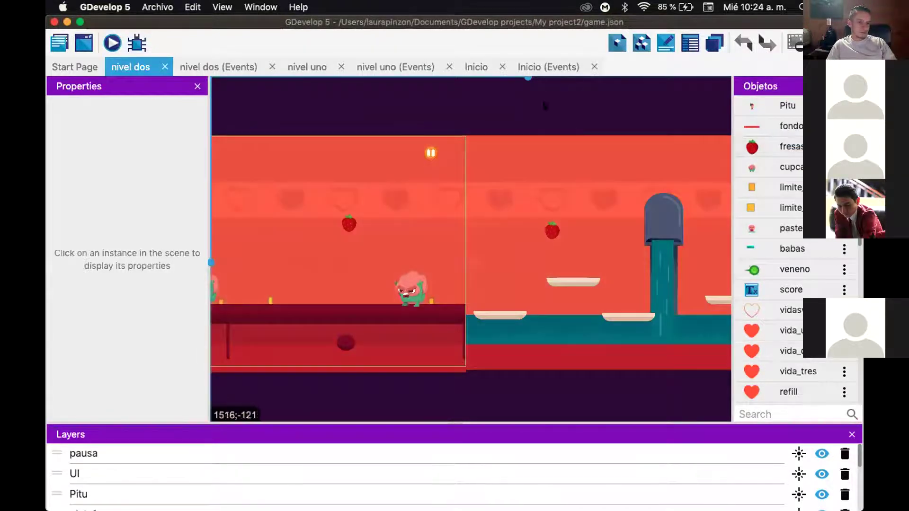
scroll(524, 78, "left", 10)
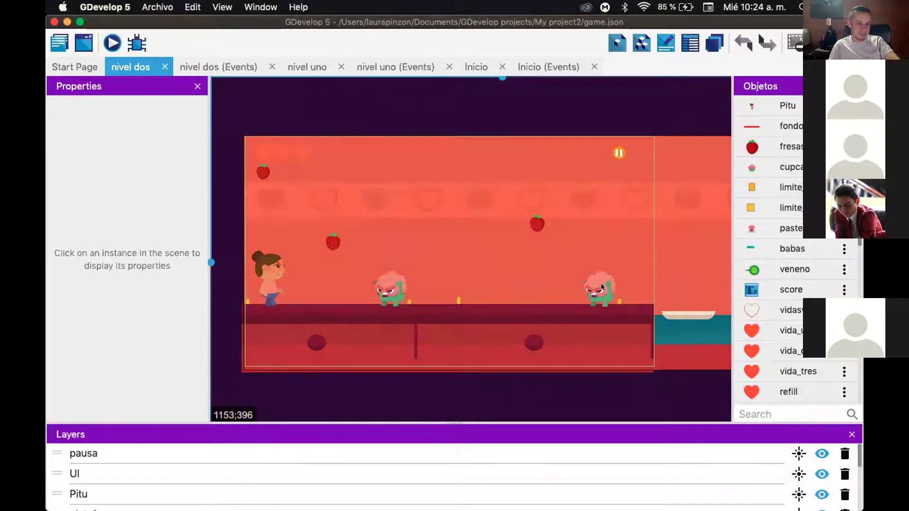
scroll(502, 81, "right", 5)
scroll(503, 85, "left", 5)
Examine the nivel dos section with the running faucet and the floating platforms over the liquid
scroll(502, 90, "right", 10)
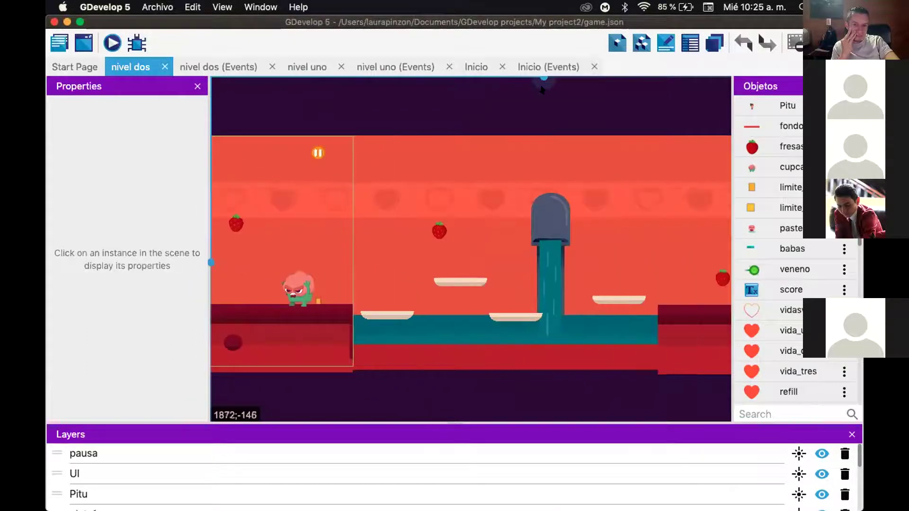
scroll(549, 88, "right", 3)
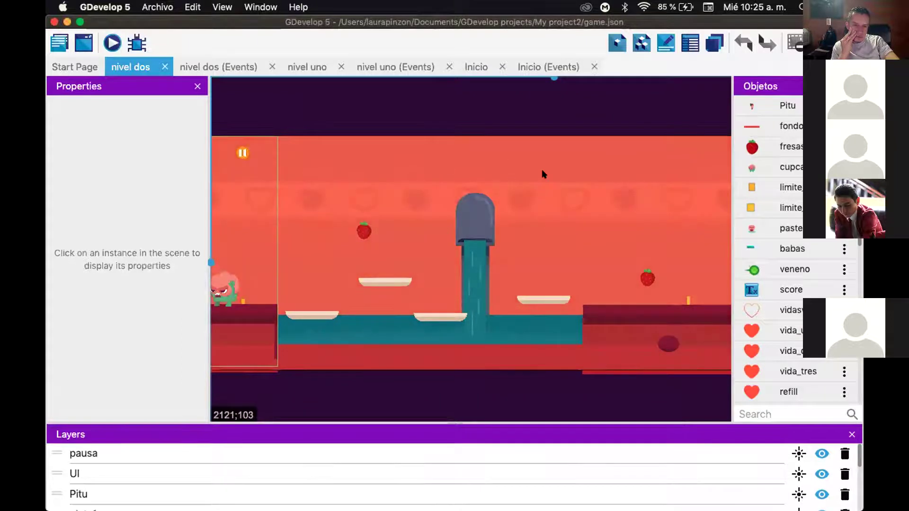
scroll(554, 80, "right", 3)
scroll(549, 82, "left", 4)
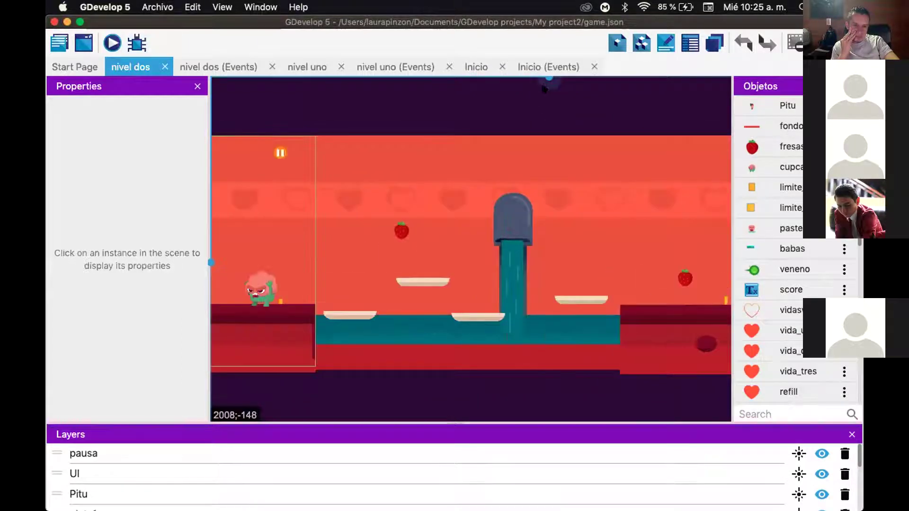
scroll(556, 85, "right", 3)
scroll(563, 82, "right", 2)
scroll(556, 81, "left", 4)
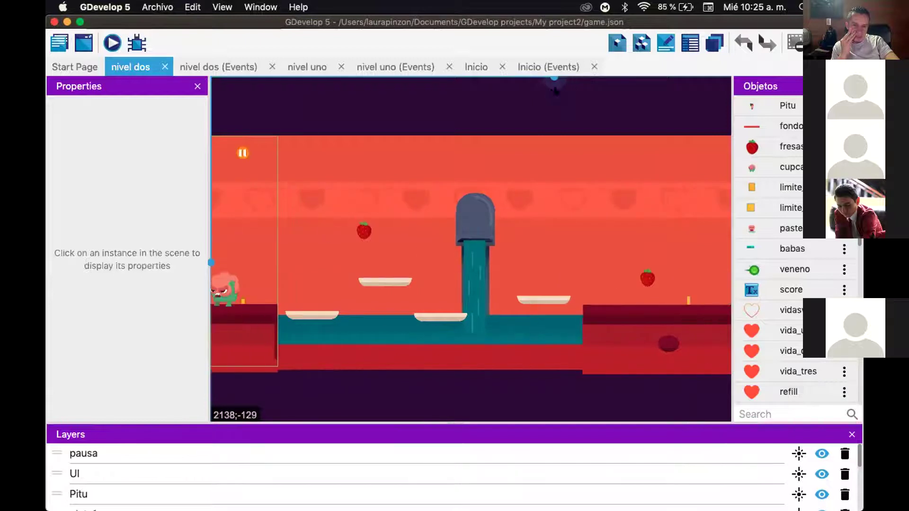
Examine the rest of nivel dos, from the burning stove past the flour sacks to the skull-shaped cake
scroll(576, 83, "right", 10)
scroll(606, 93, "right", 5)
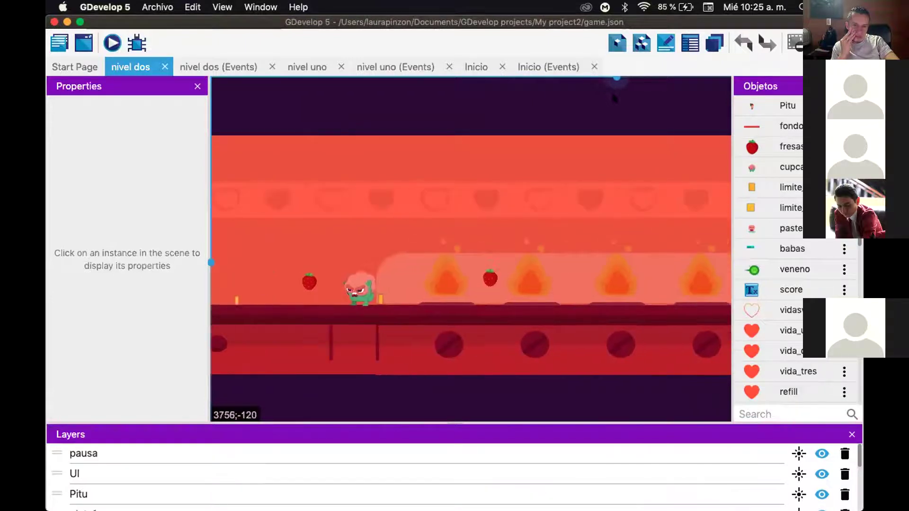
scroll(614, 98, "right", 10)
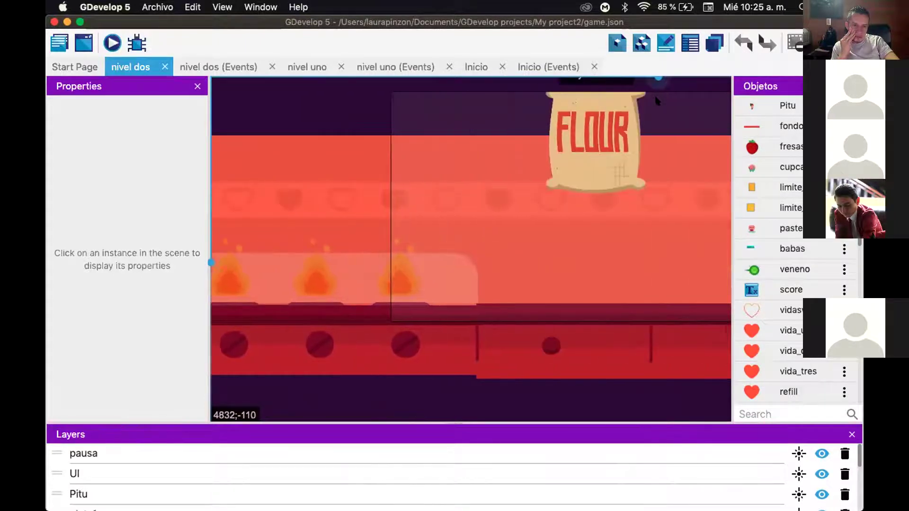
scroll(656, 98, "right", 7)
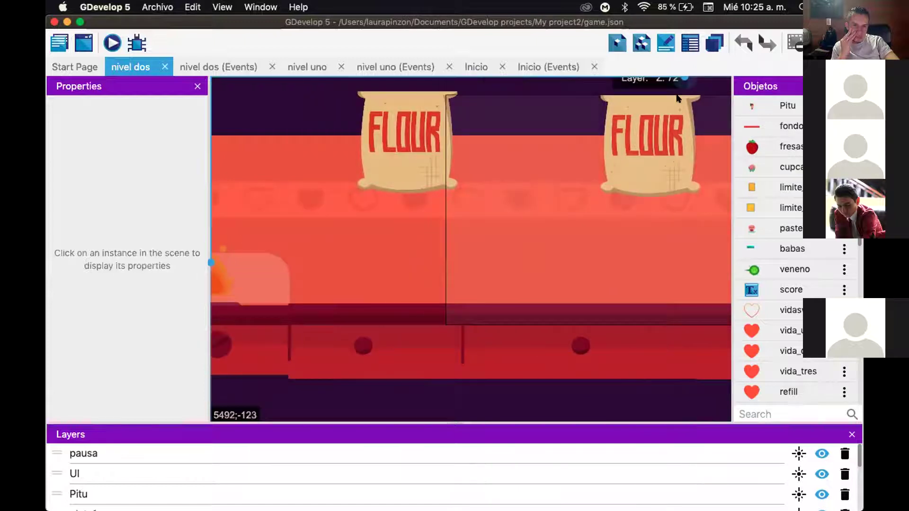
scroll(678, 98, "right", 3)
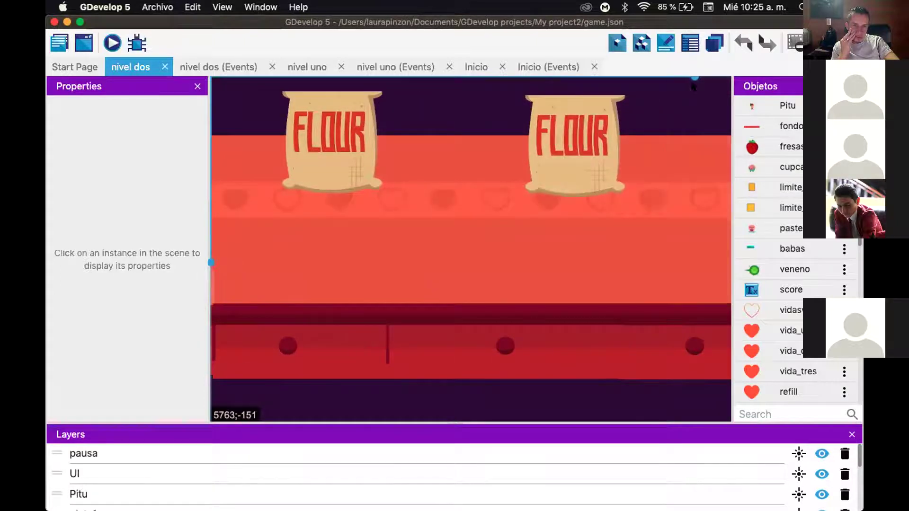
scroll(697, 97, "right", 10)
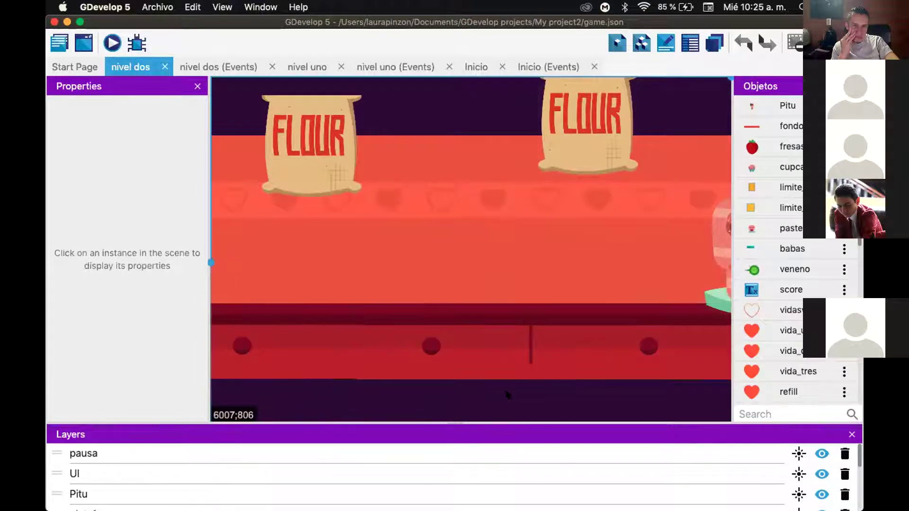
scroll(474, 360, "right", 5)
scroll(506, 389, "right", 2)
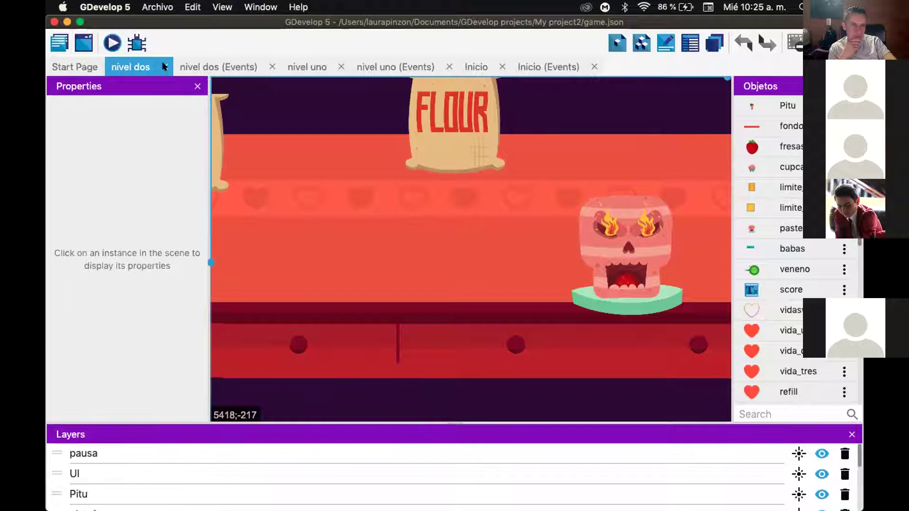
Review the Inicio scene, the nivel uno events and the nivel uno scene layout
left_click(472, 68)
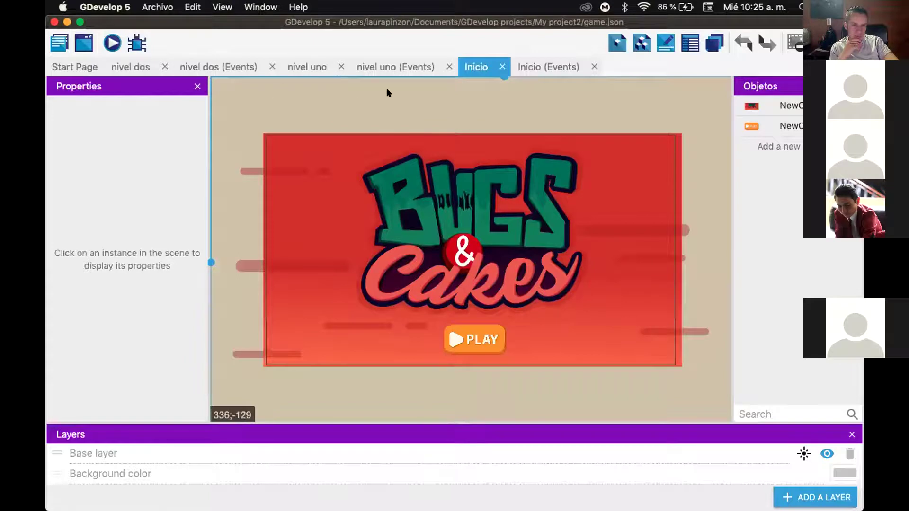
left_click(371, 68)
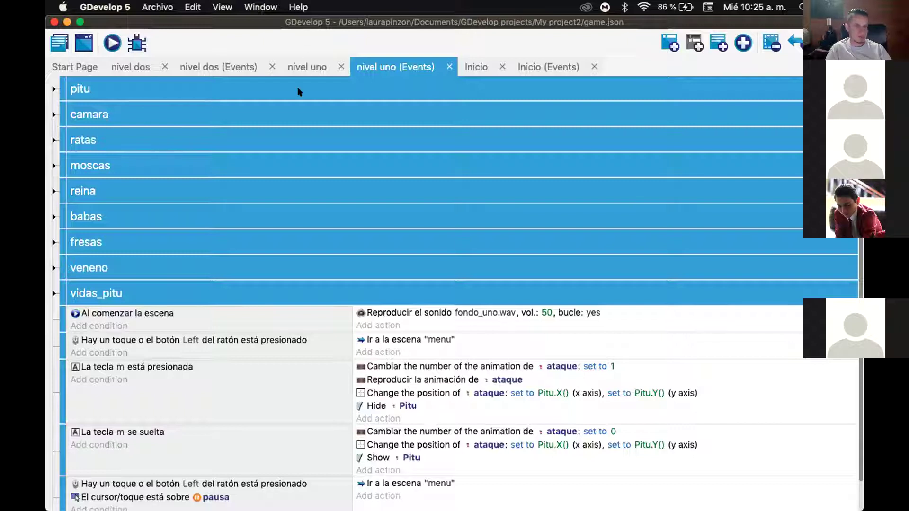
left_click(303, 66)
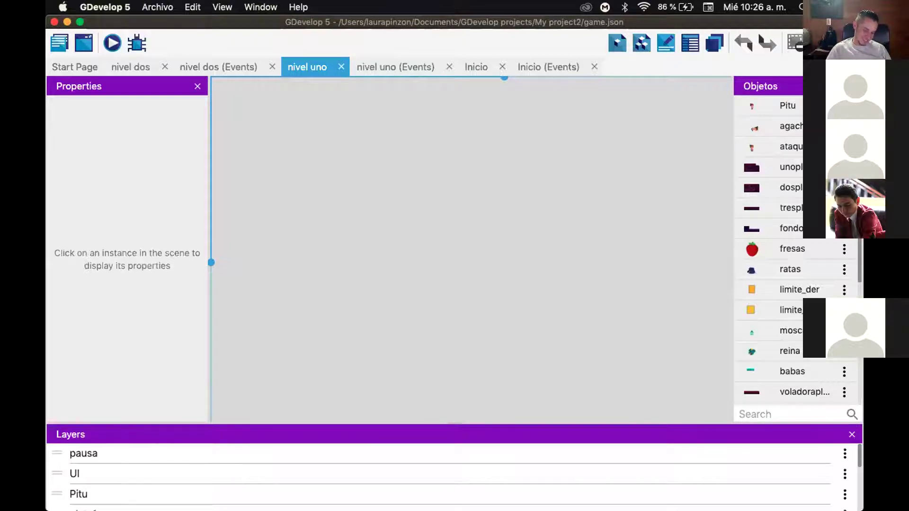
left_click(796, 43)
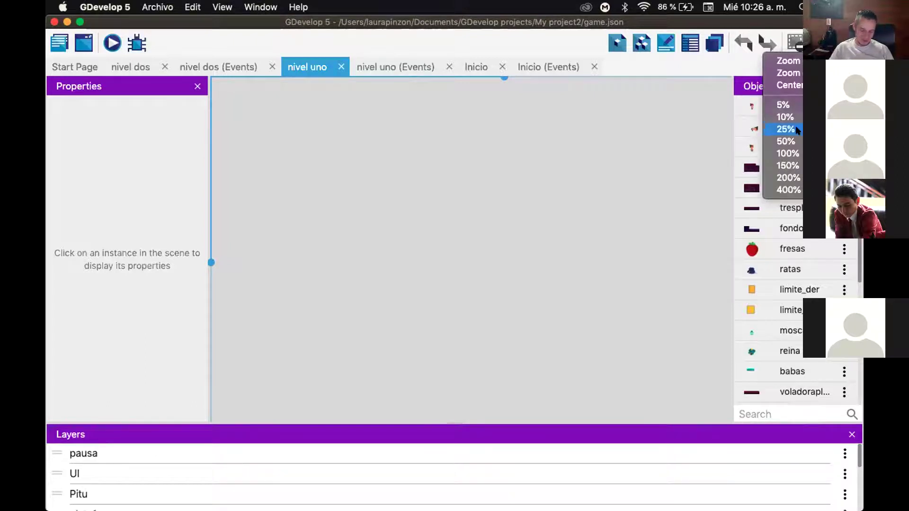
left_click(476, 67)
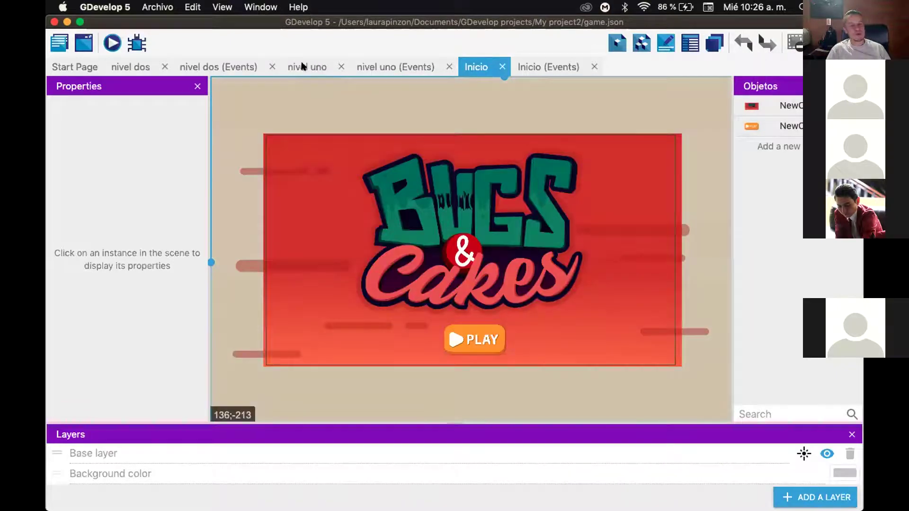
left_click(300, 66)
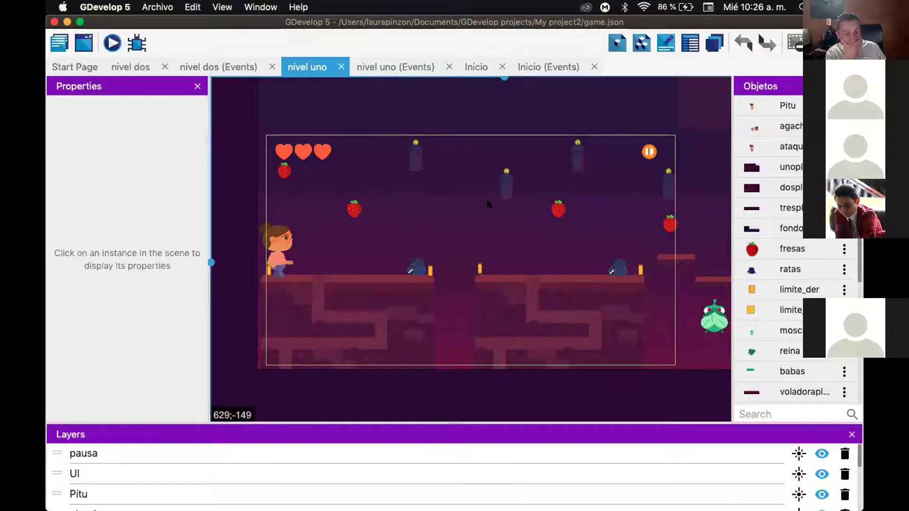
Launch a preview of the Inicio scene and start the Bugs n Cakes game from its title screen
left_click(474, 67)
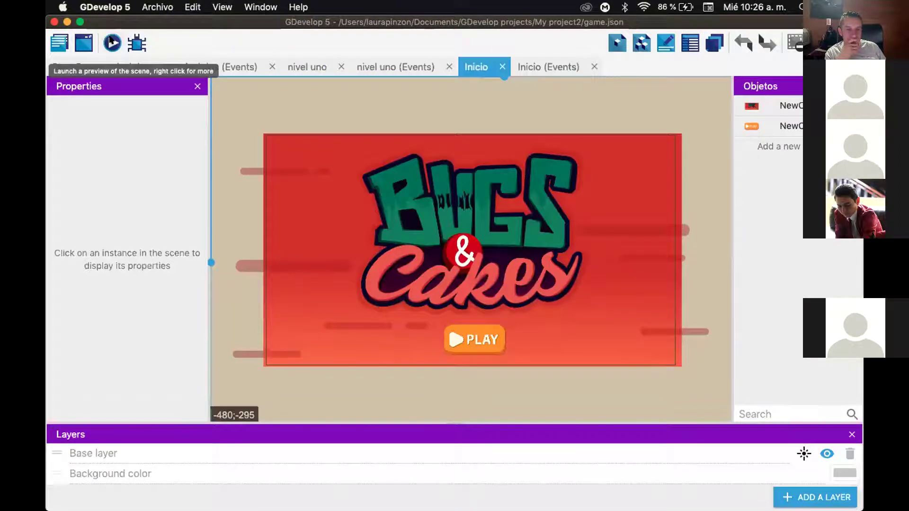
mouse_move(454, 510)
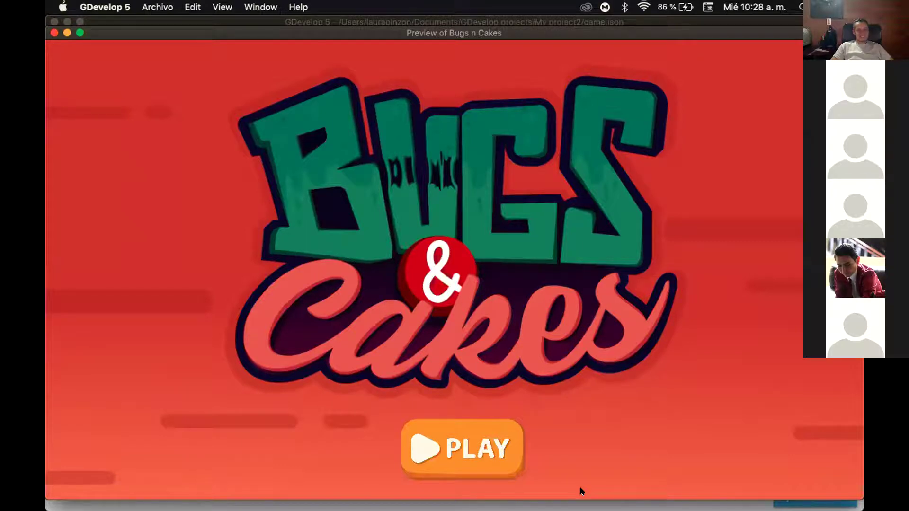
left_click(461, 445)
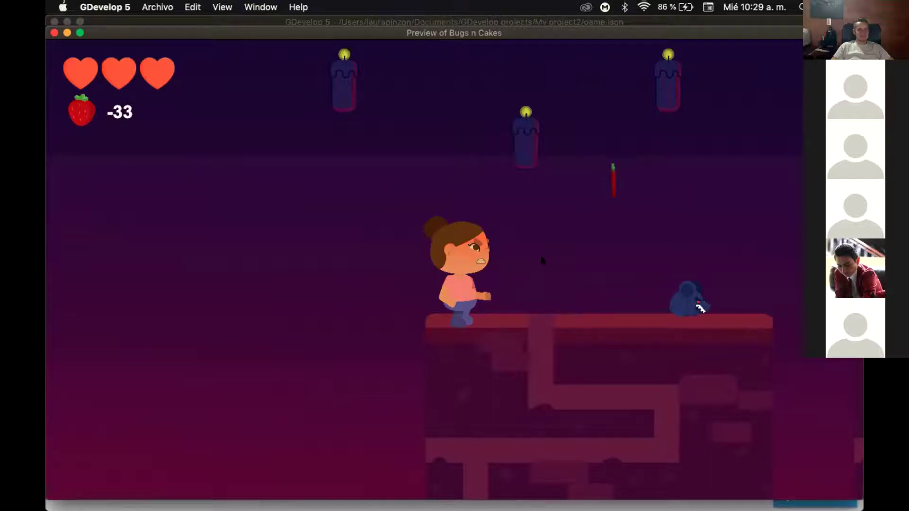
Run and jump Pitu across the first solid platforms of level one, collecting strawberries on the way
key("space")
key("Right")
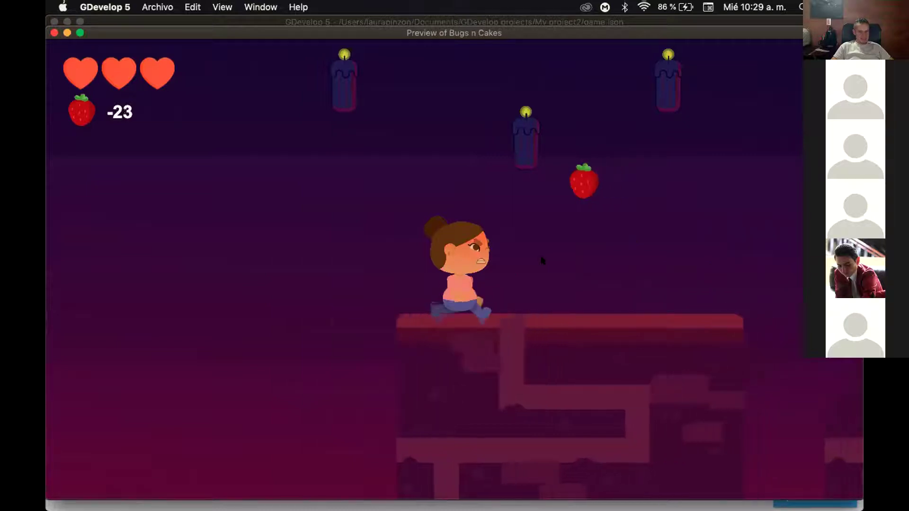
key("Right")
key("space")
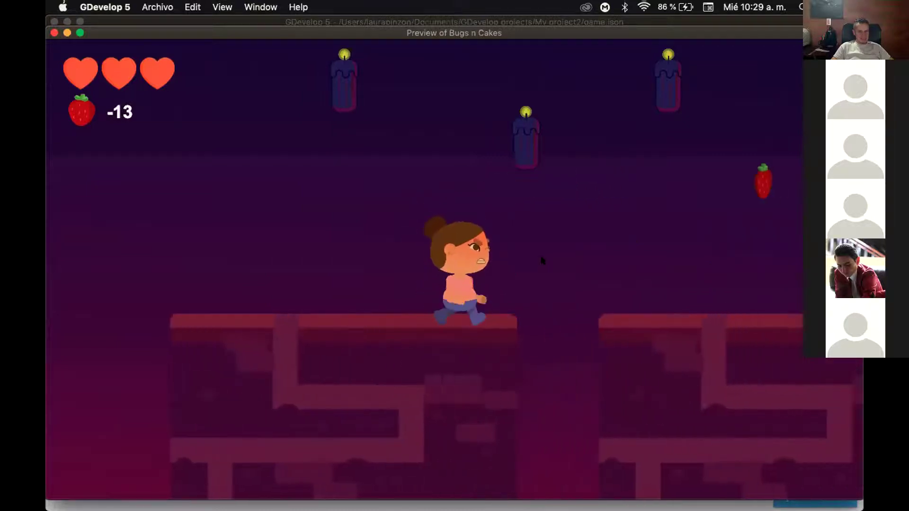
key("Right")
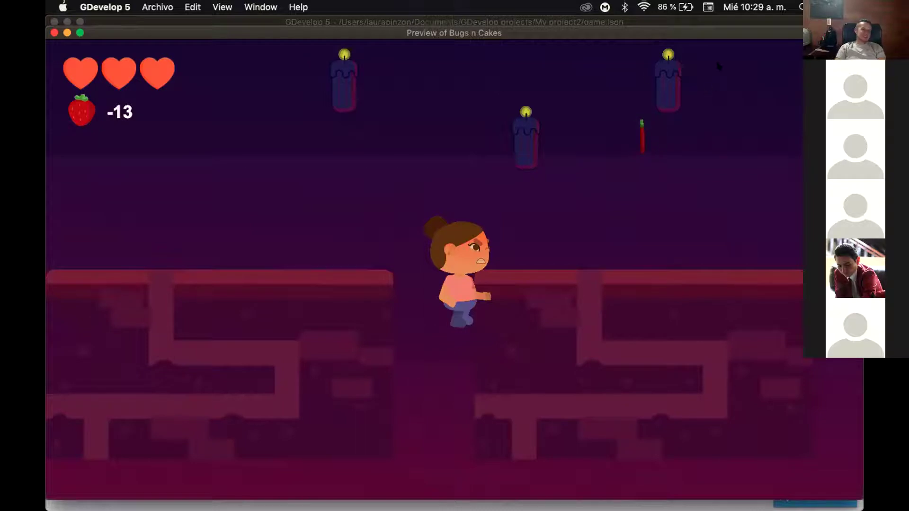
key("space")
key("Right")
key("space")
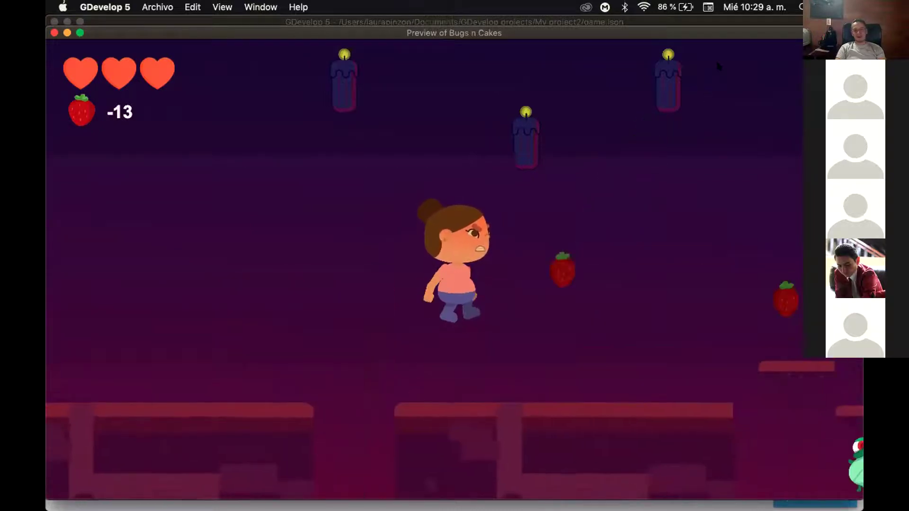
key("Right")
key("space")
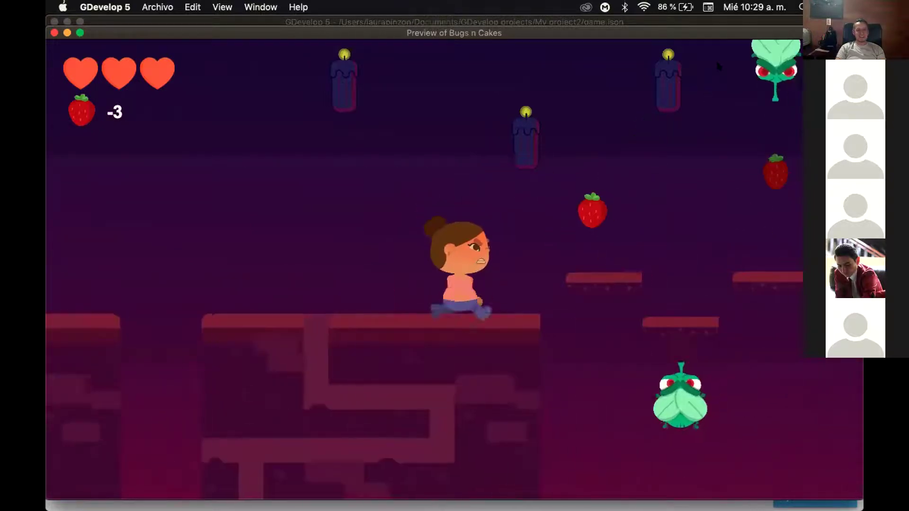
Jump Pitu across the floating platforms between the green flies and continue along the ground beyond them
key("space")
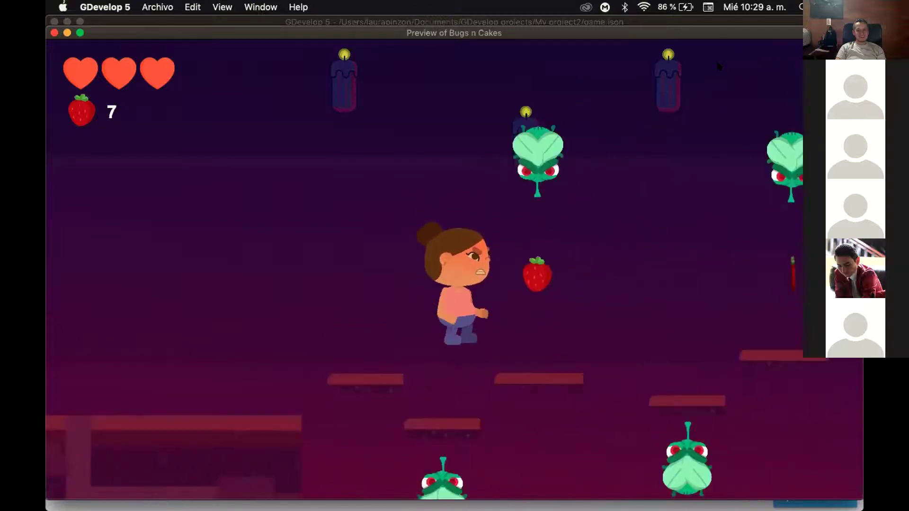
key("Right")
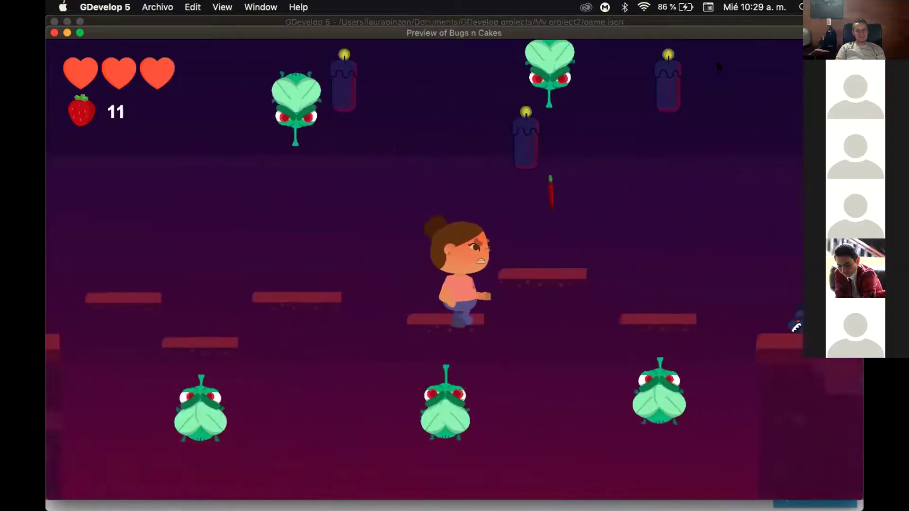
key("space")
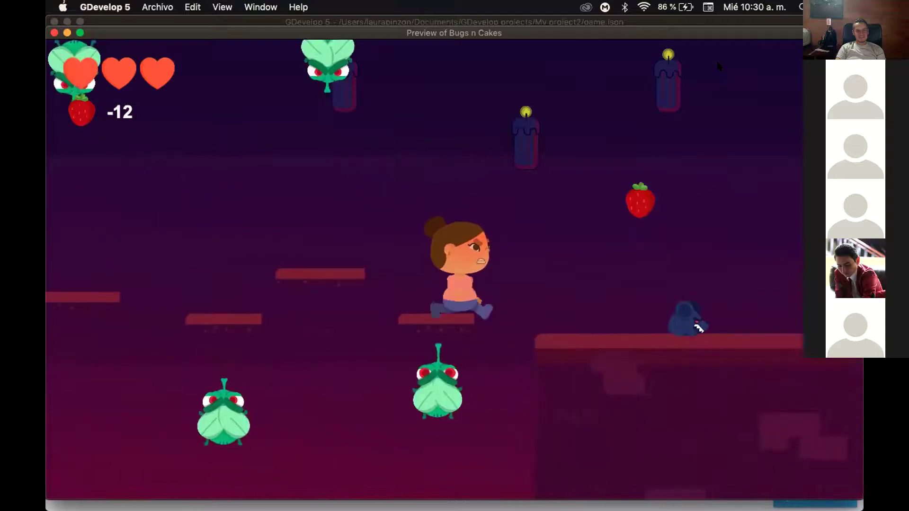
key("Right")
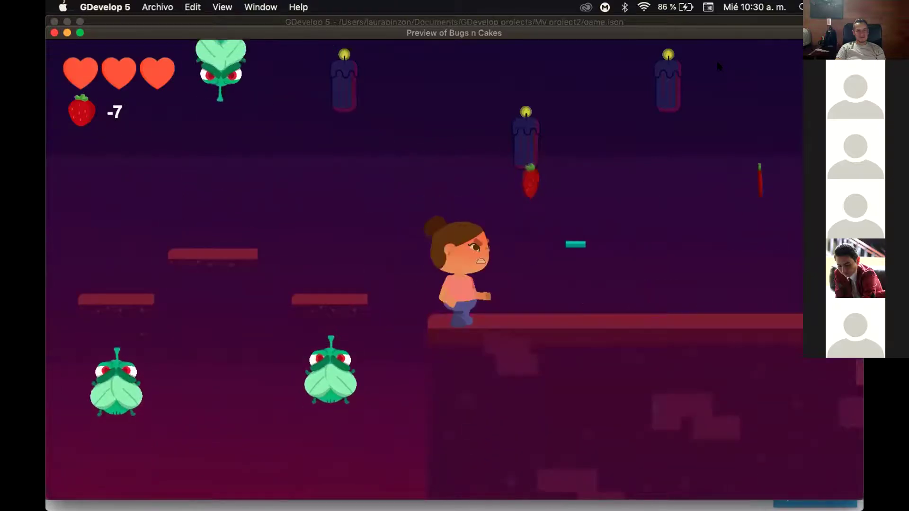
key("Right")
key("space")
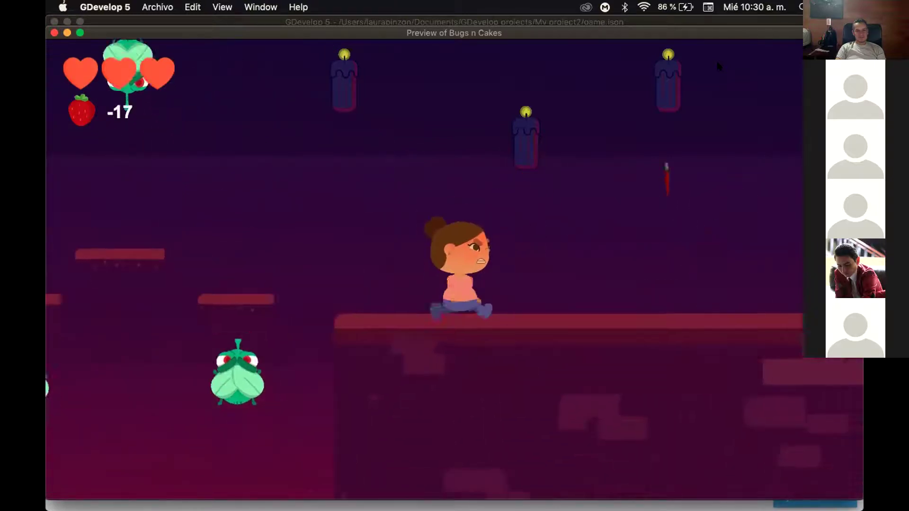
key("Right")
key("space")
key("Right")
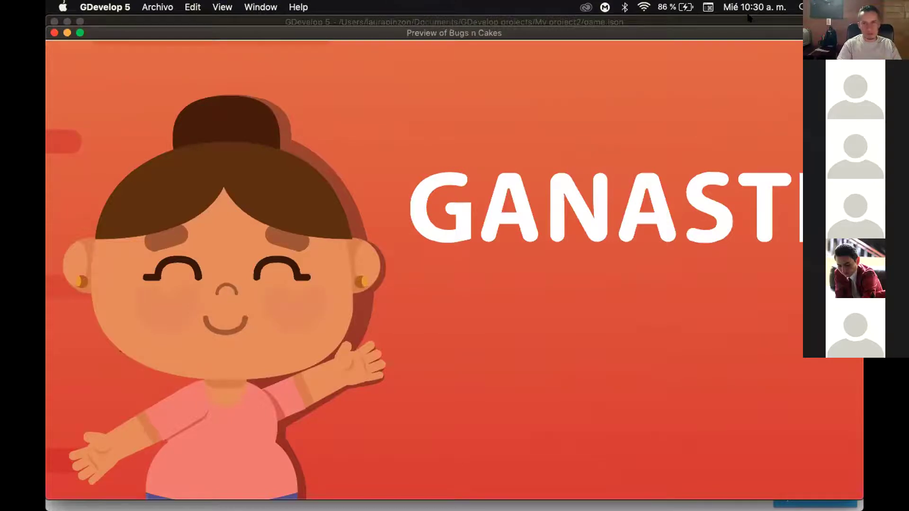
Close the Bugs n Cakes preview and show the events of the nivel uno scene
key("super+w")
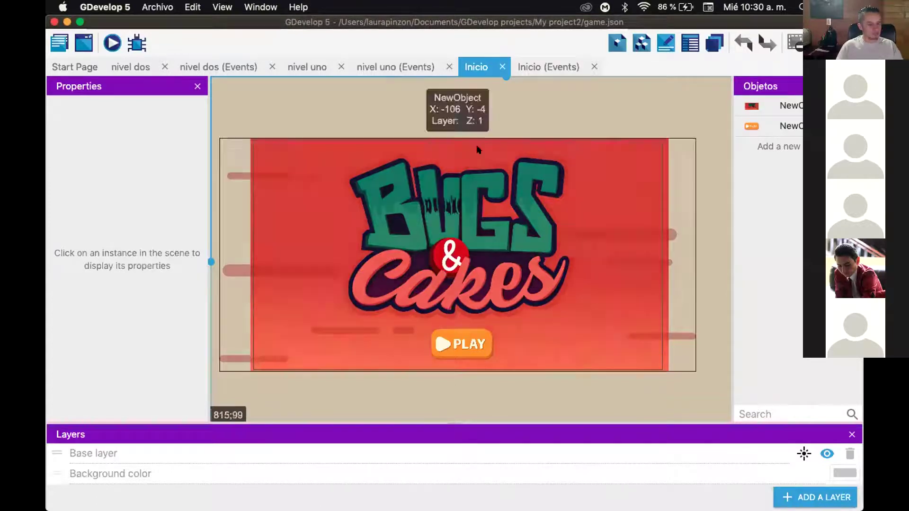
left_click(391, 67)
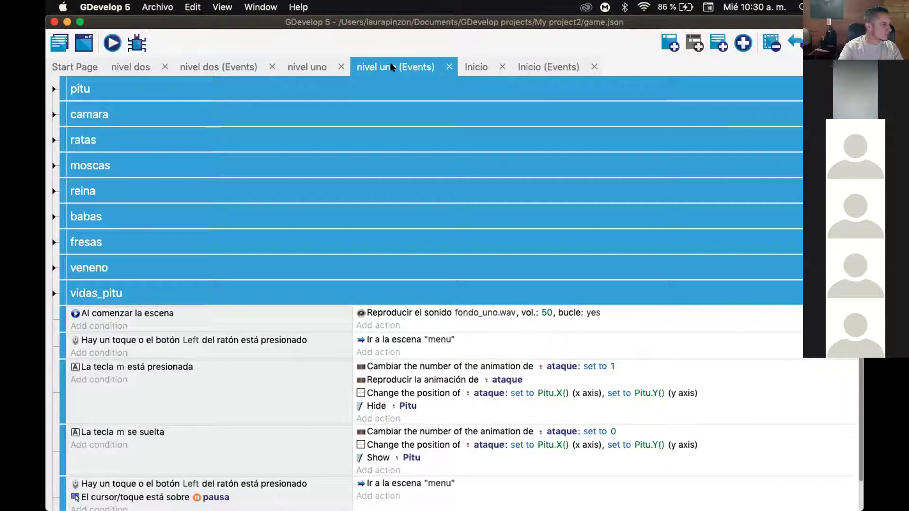